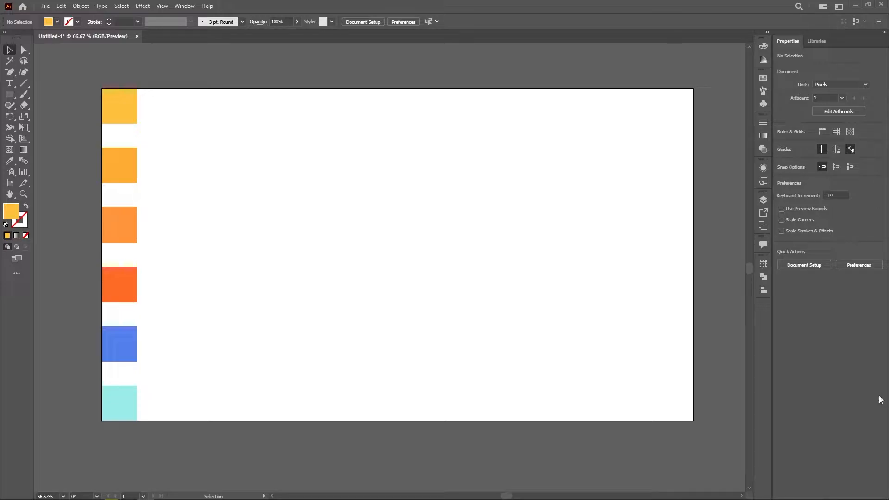
- Draw a yellow rectangle about 281 × 152 px near the middle of the artboard and fully round its corners
{"action": "left_click", "coordinate": [9, 94]}
{"action": "left_click_drag", "start_coordinate": [325, 218], "coordinate": [446, 283]}
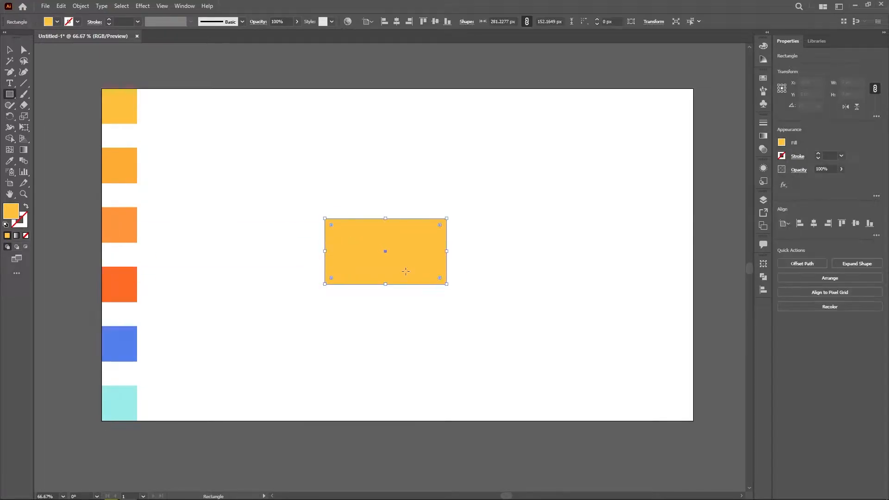
{"action": "key", "text": "v"}
{"action": "left_click_drag", "start_coordinate": [387, 254], "coordinate": [397, 240]}
{"action": "left_click_drag", "start_coordinate": [450, 217], "coordinate": [562, 204]}
- Overlap the yellow pill's right part with a copy shortened to about 109 px high, with fully rounded corners
{"action": "left_click", "coordinate": [489, 279], "text": "ctrl"}
{"action": "left_click_drag", "start_coordinate": [454, 209], "coordinate": [454, 228]}
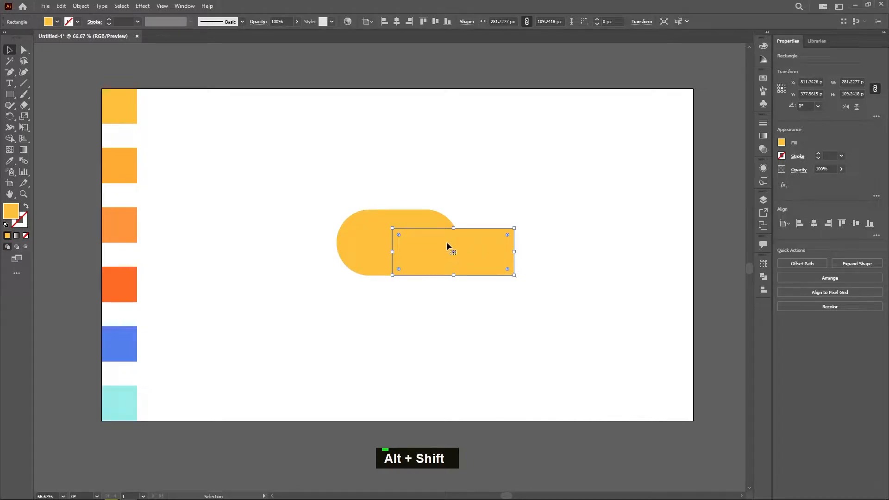
{"action": "left_click_drag", "start_coordinate": [455, 253], "coordinate": [455, 253]}
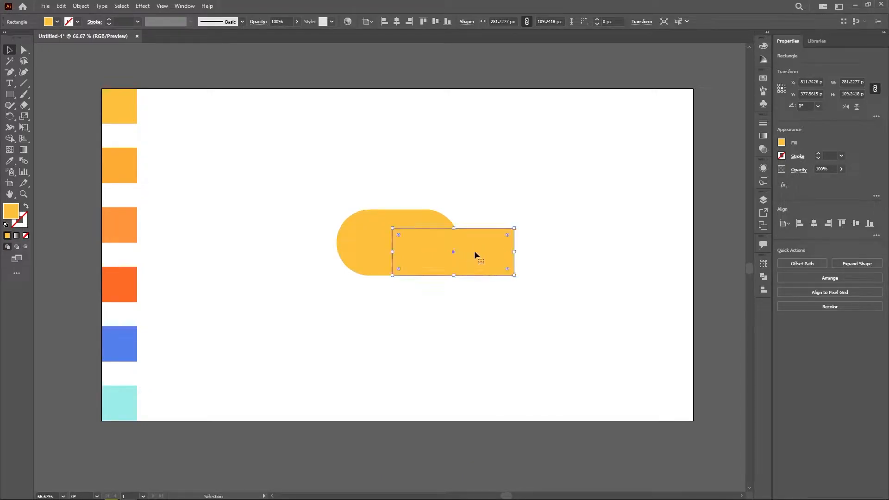
{"action": "left_click_drag", "start_coordinate": [508, 236], "coordinate": [441, 277]}
{"action": "left_click", "coordinate": [458, 313]}
- Narrow the larger pill to about 261 px wide from its left side and give it the topmost yellow swatch's fill
{"action": "left_click", "coordinate": [414, 229]}
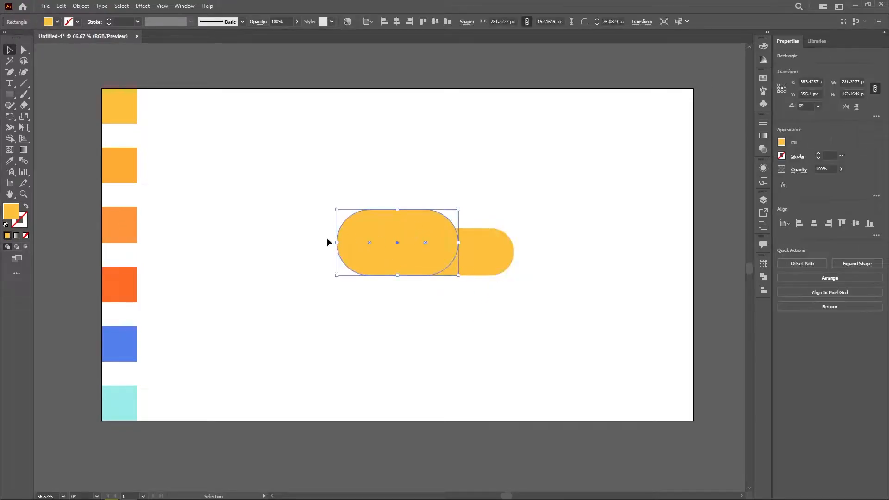
{"action": "left_click_drag", "start_coordinate": [338, 242], "coordinate": [345, 242]}
{"action": "double_click", "coordinate": [380, 244]}
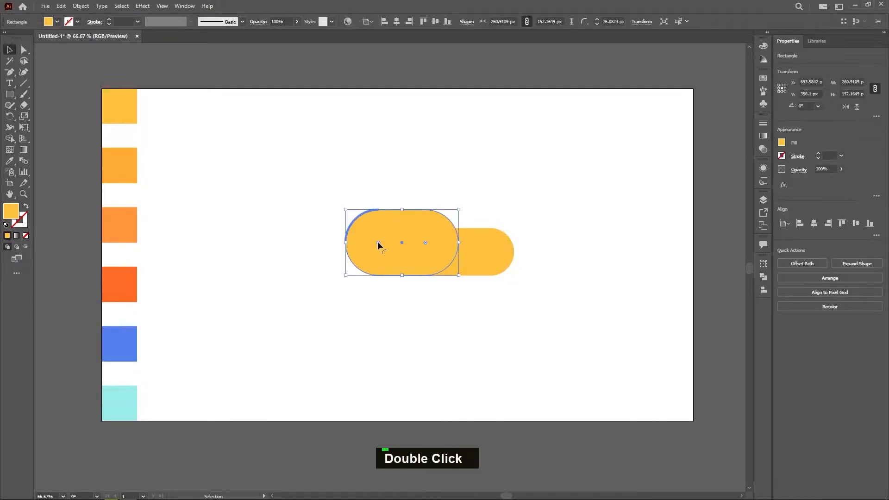
{"action": "key", "text": "i"}
{"action": "left_click", "coordinate": [133, 99]}
{"action": "key", "text": "v"}
- Fill the smaller pill with the second swatch's light orange, sampled from the palette
{"action": "double_click", "coordinate": [488, 268]}
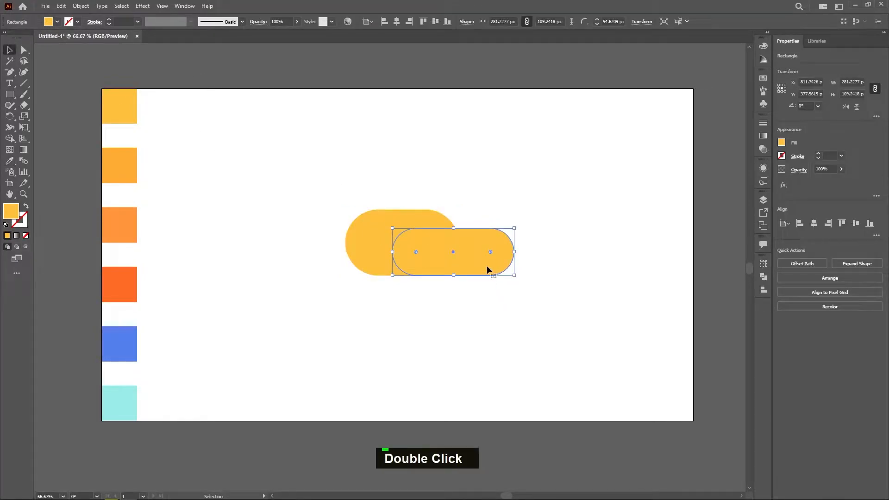
{"action": "key", "text": "i"}
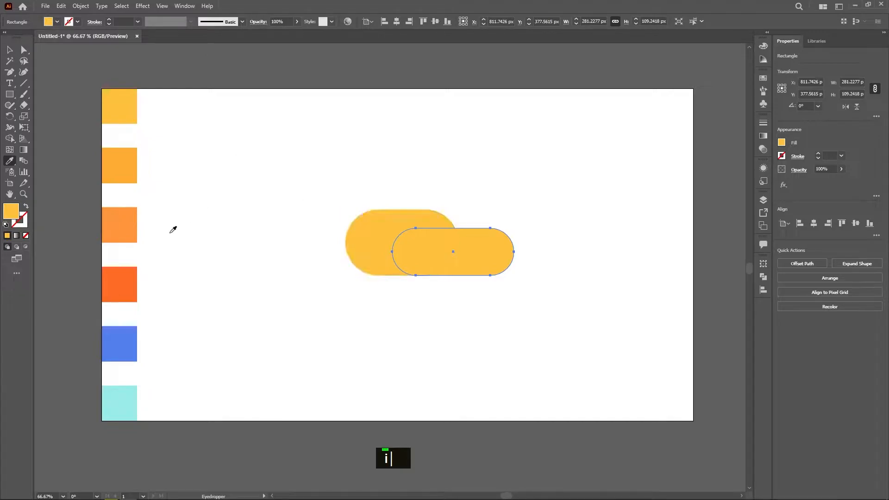
{"action": "left_click", "coordinate": [124, 287]}
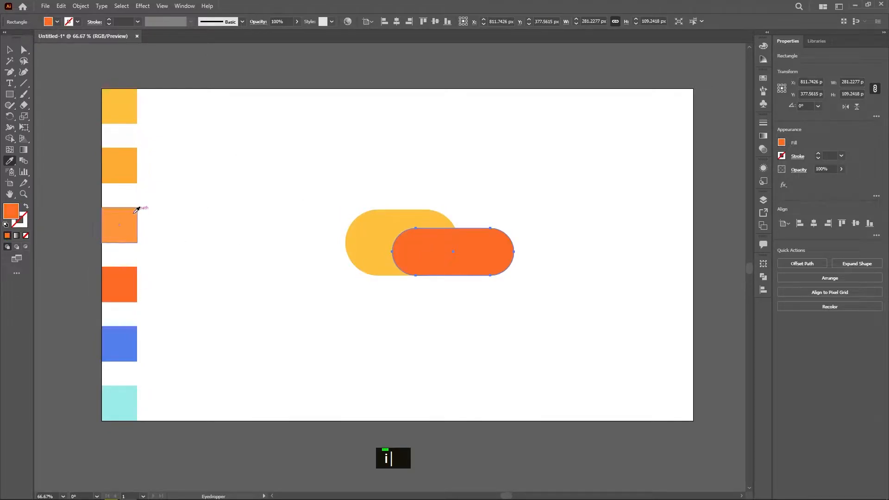
{"action": "left_click", "coordinate": [125, 224]}
{"action": "left_click", "coordinate": [119, 166]}
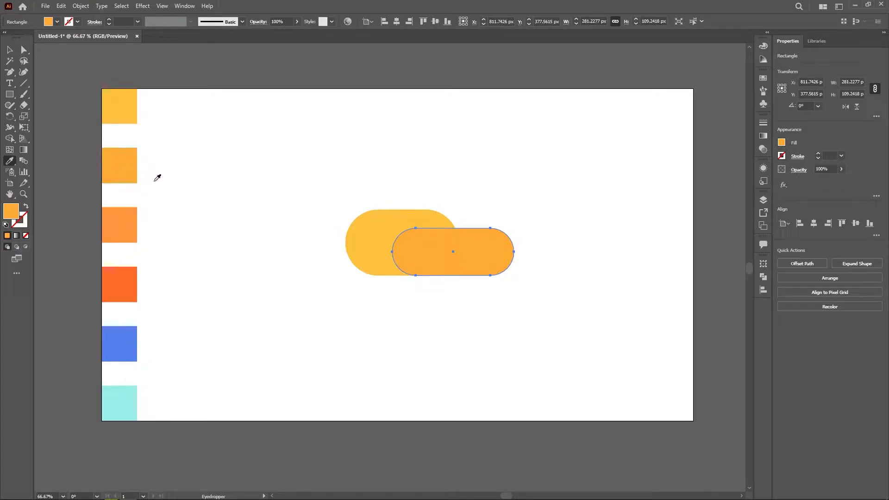
{"action": "key", "text": "v"}
{"action": "left_click", "coordinate": [487, 289]}
- Send the light orange pill to the back, behind the yellow pill
{"action": "left_click", "coordinate": [476, 269]}
{"action": "right_click", "coordinate": [476, 269]}
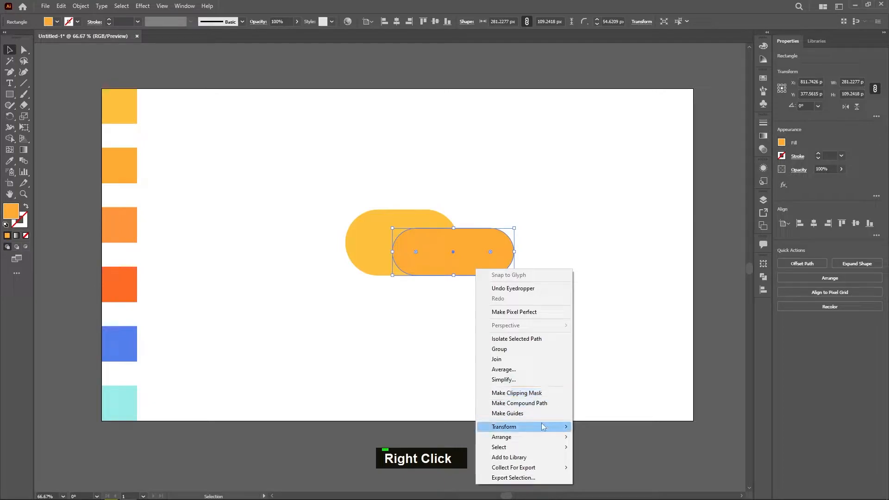
{"action": "mouse_move", "coordinate": [543, 430]}
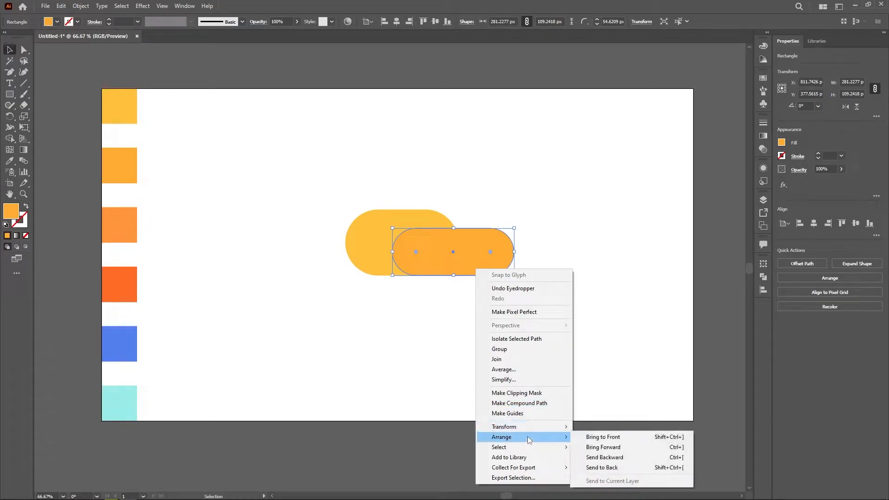
{"action": "left_click", "coordinate": [598, 251]}
{"action": "right_click", "coordinate": [481, 241]}
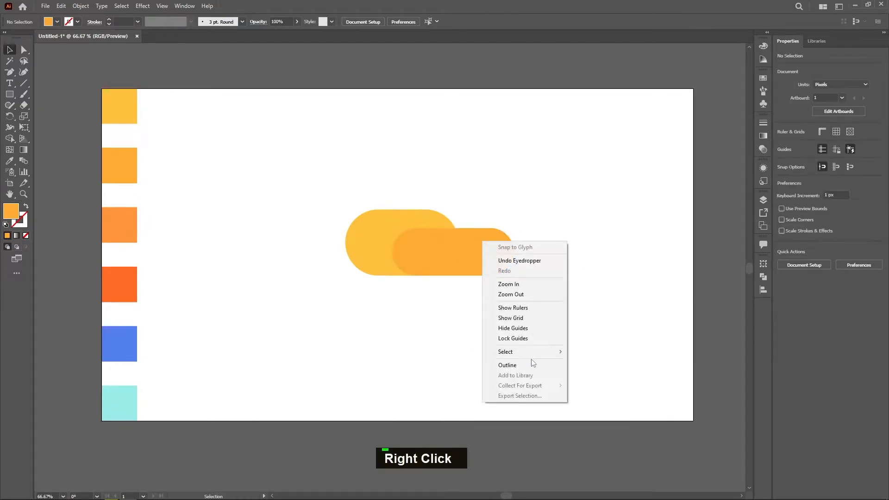
{"action": "left_click", "coordinate": [431, 250]}
{"action": "right_click", "coordinate": [430, 250]}
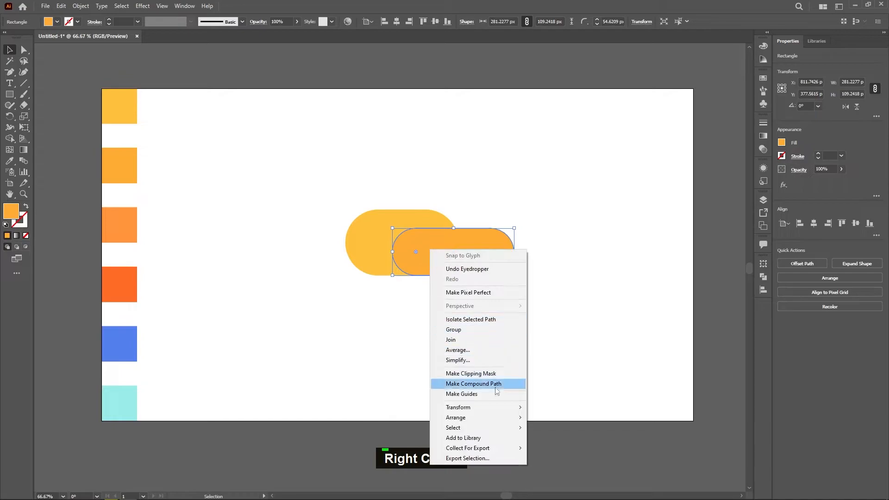
{"action": "mouse_move", "coordinate": [493, 417]}
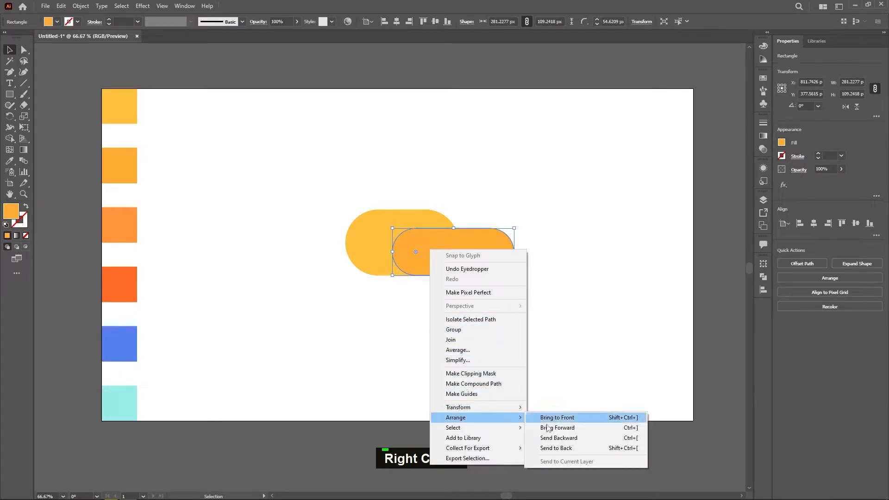
{"action": "left_click", "coordinate": [570, 448]}
{"action": "left_click", "coordinate": [539, 363]}
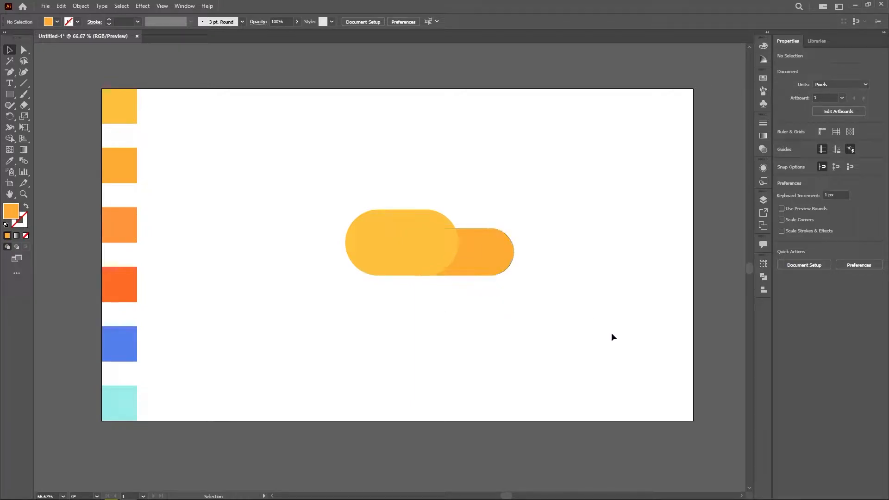
- Shift the light orange pill slightly to the right and raise its upper edge for a height of about 117 px
{"action": "left_click", "coordinate": [491, 273]}
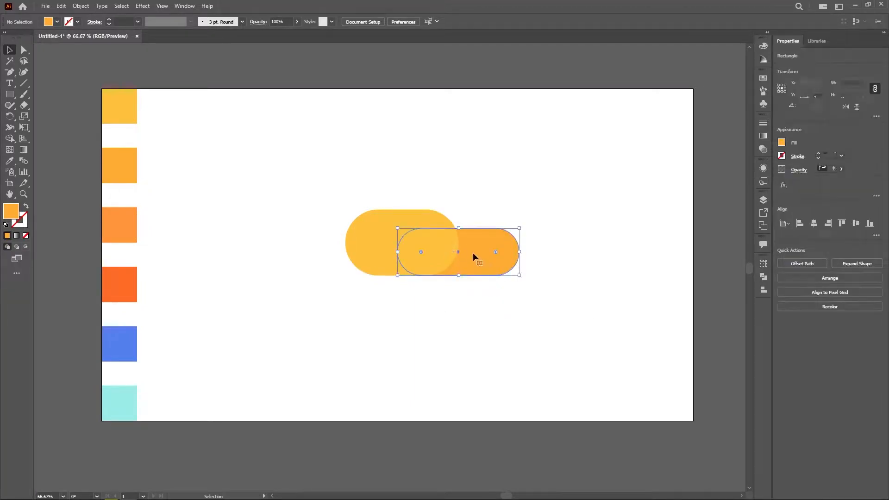
{"action": "left_click_drag", "start_coordinate": [461, 228], "coordinate": [461, 224]}
{"action": "left_click", "coordinate": [595, 314]}
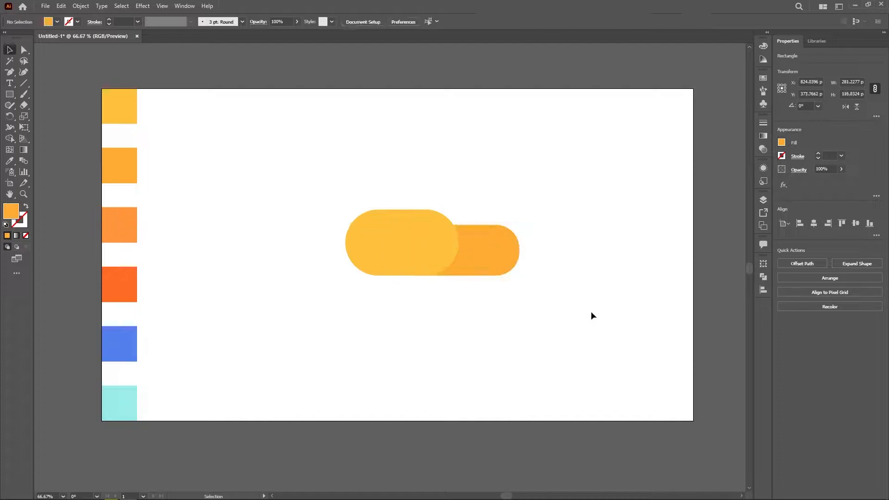
- Narrow the yellow pill slightly from its left side
{"action": "left_click", "coordinate": [343, 240]}
{"action": "left_click_drag", "start_coordinate": [346, 242], "coordinate": [350, 243]}
{"action": "left_click", "coordinate": [419, 325]}
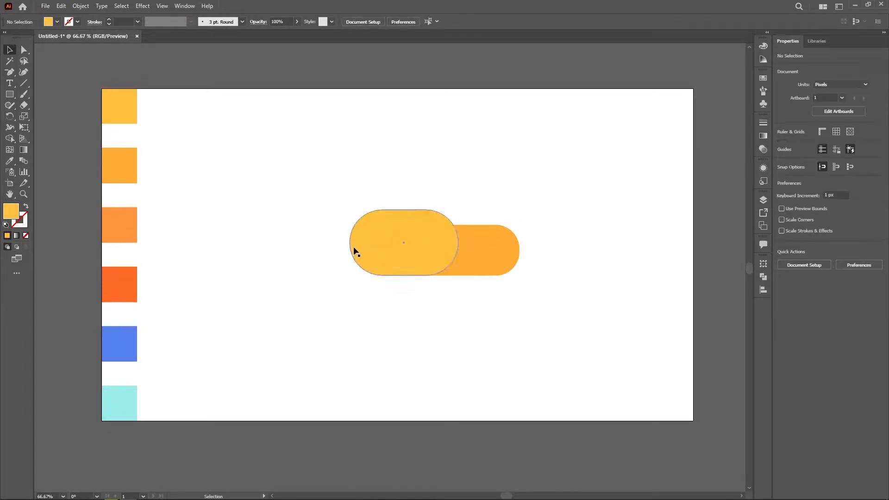
- Draw a yellow ear rectangle about 56 × 92 px overlapping the upper edge of the yellow pill, right of its centre
{"action": "right_click", "coordinate": [10, 95]}
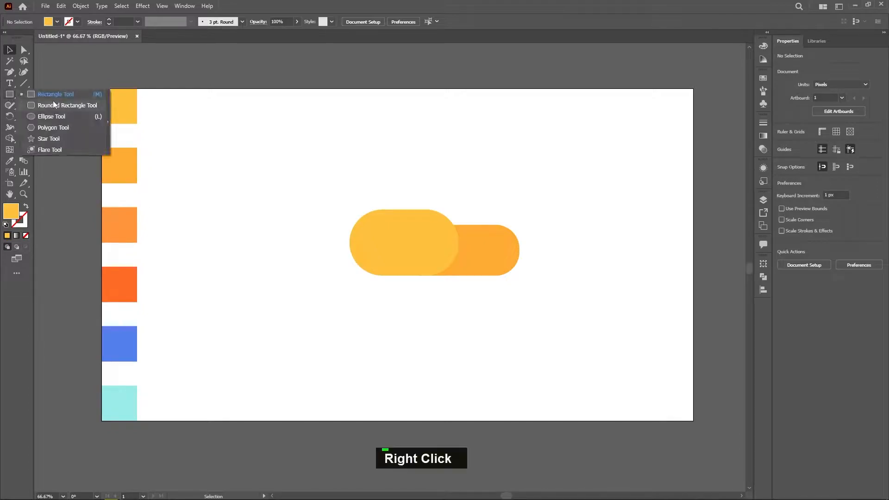
{"action": "left_click", "coordinate": [55, 95]}
{"action": "left_click_drag", "start_coordinate": [415, 177], "coordinate": [438, 216]}
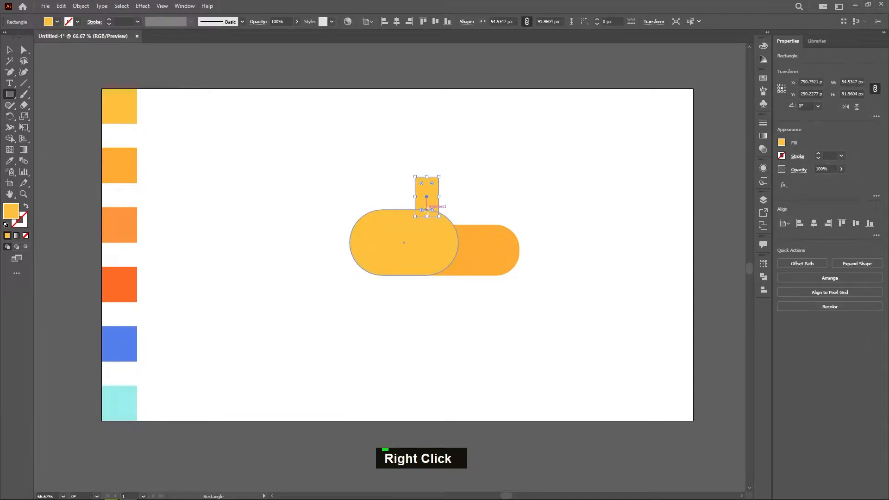
{"action": "scroll", "coordinate": [430, 211], "scroll_direction": "up", "scroll_amount": 2}
{"action": "left_click_drag", "start_coordinate": [396, 179], "coordinate": [451, 180]}
- Round the ear rectangle's top-left and bottom-right corners into a leaf shape
{"action": "key", "text": "v"}
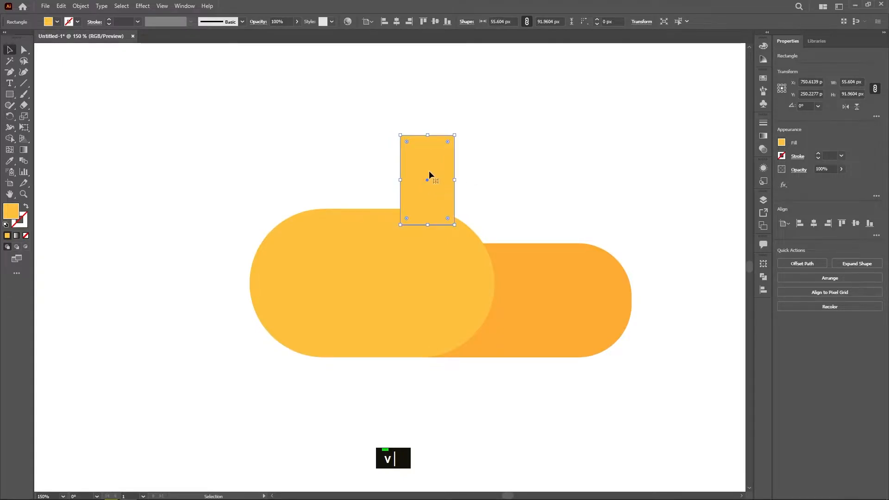
{"action": "left_click_drag", "start_coordinate": [407, 142], "coordinate": [431, 194]}
{"action": "left_click", "coordinate": [502, 199]}
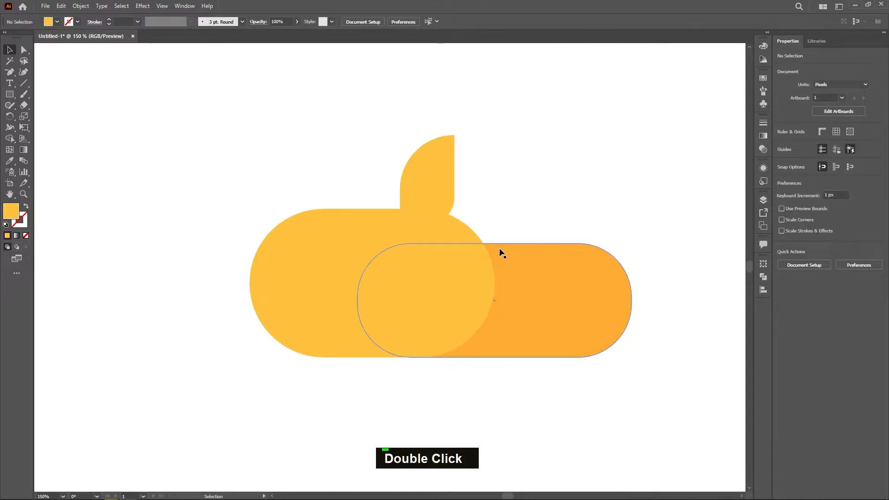
- Send the ear shape to the back, behind both pills
{"action": "left_click", "coordinate": [421, 190]}
{"action": "right_click", "coordinate": [421, 190]}
{"action": "mouse_move", "coordinate": [486, 366]}
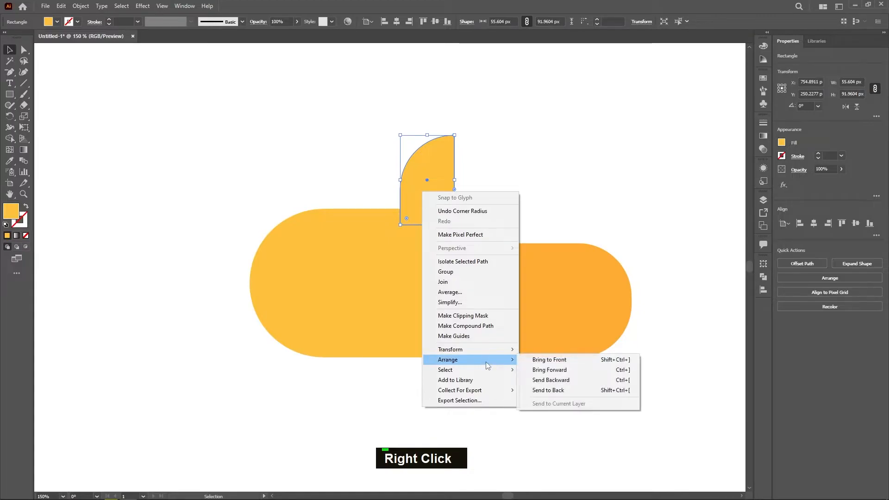
{"action": "left_click", "coordinate": [548, 390]}
{"action": "left_click", "coordinate": [501, 214]}
- Make a square-cornered copy of the ear beside it and scale it down to about 32 × 46 px
{"action": "left_click_drag", "start_coordinate": [440, 189], "coordinate": [526, 198]}
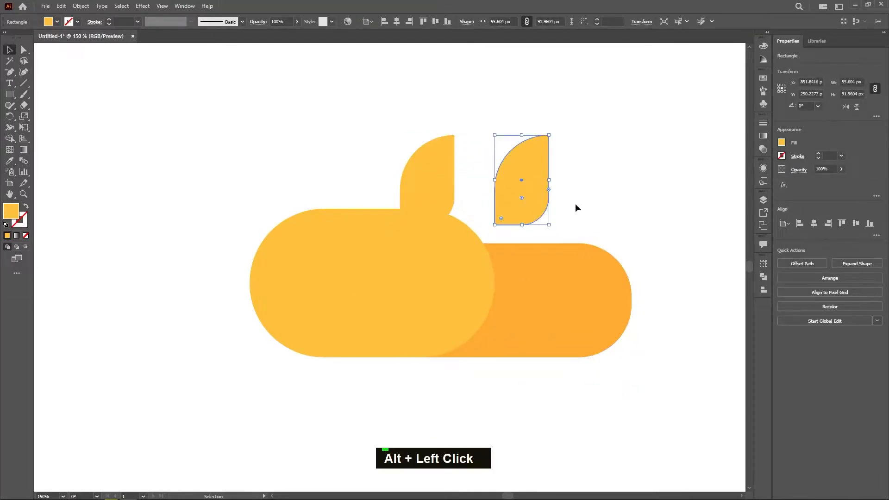
{"action": "left_click_drag", "start_coordinate": [548, 135], "coordinate": [549, 170]}
{"action": "key", "text": "ctrl+z"}
{"action": "key", "text": "ctrl+z"}
{"action": "key", "text": "ctrl+z"}
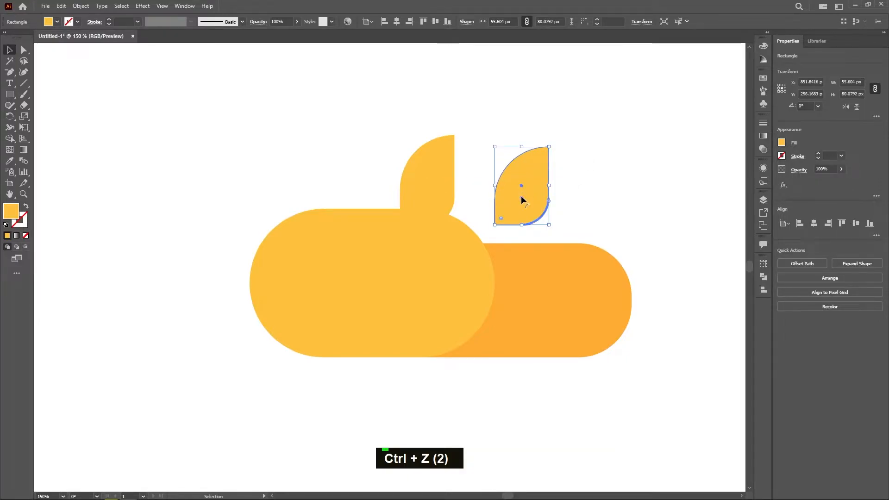
{"action": "left_click_drag", "start_coordinate": [522, 174], "coordinate": [432, 111]}
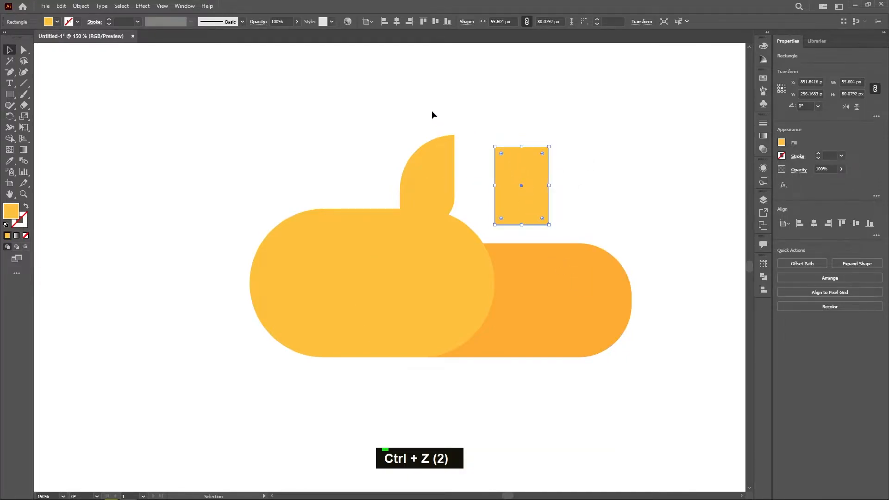
{"action": "left_click_drag", "start_coordinate": [549, 148], "coordinate": [484, 194]}
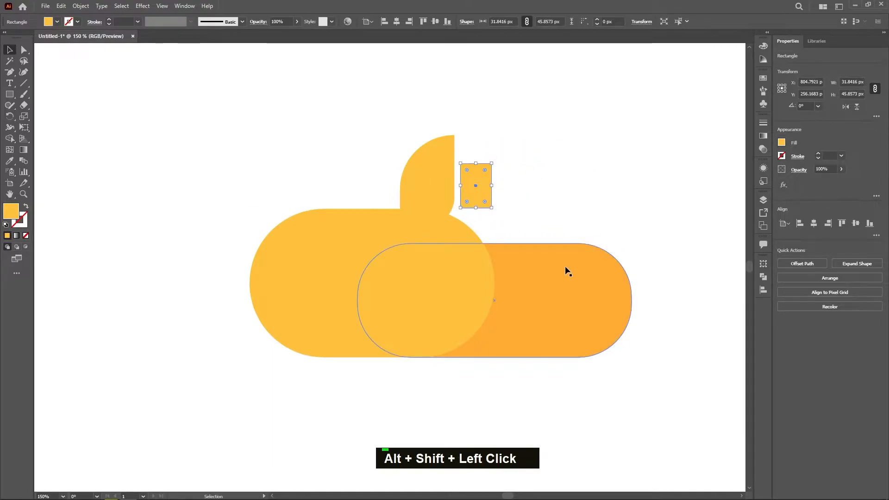
- Fill the small rectangle with the back pill's light orange and move it inside the ear
{"action": "key", "text": "i"}
{"action": "left_click", "coordinate": [601, 304]}
{"action": "key", "text": "v"}
{"action": "left_click_drag", "start_coordinate": [483, 199], "coordinate": [434, 209]}
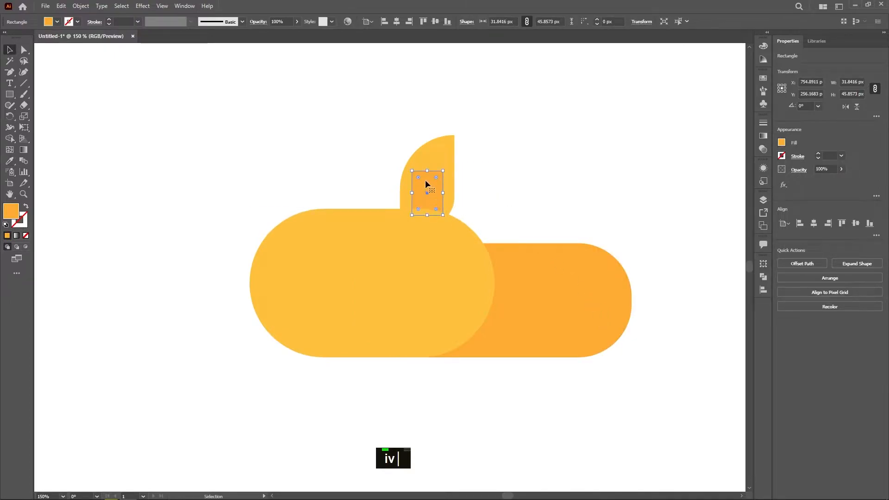
- Stretch the inner-ear rectangle to about 57 px tall, keeping its base in place
{"action": "left_click_drag", "start_coordinate": [427, 172], "coordinate": [426, 198]}
{"action": "key", "text": "a"}
{"action": "key", "text": "ctrl+z"}
{"action": "left_click", "coordinate": [417, 166]}
{"action": "left_click", "coordinate": [436, 209]}
{"action": "left_click", "coordinate": [455, 201]}
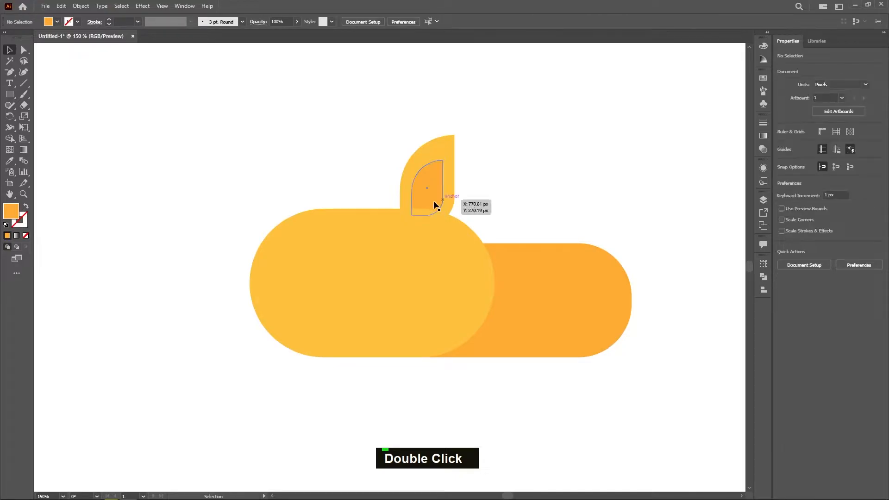
{"action": "left_click", "coordinate": [430, 202]}
{"action": "left_click_drag", "start_coordinate": [442, 158], "coordinate": [431, 193]}
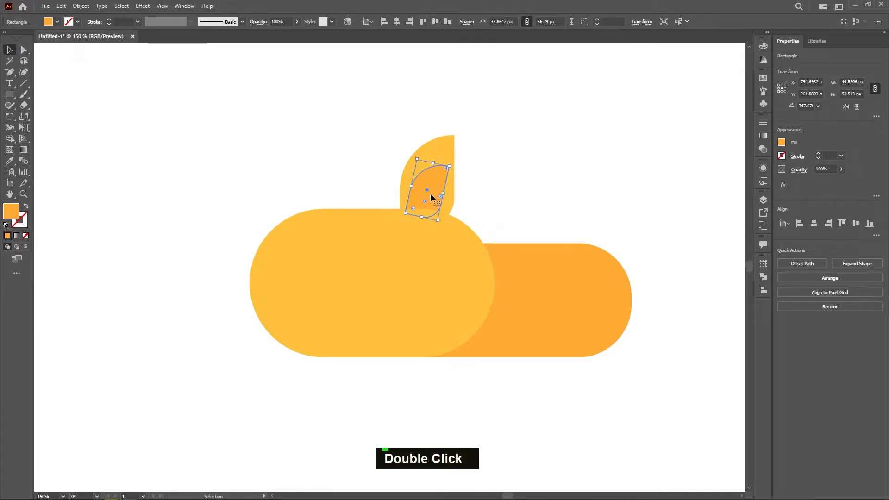
{"action": "key", "text": "ctrl+z"}
{"action": "key", "text": "ctrl+z"}
{"action": "key", "text": "ctrl+z"}
{"action": "key", "text": "ctrl+z"}
{"action": "key", "text": "ctrl+z"}
{"action": "key", "text": "ctrl+z"}
{"action": "key", "text": "ctrl+z"}
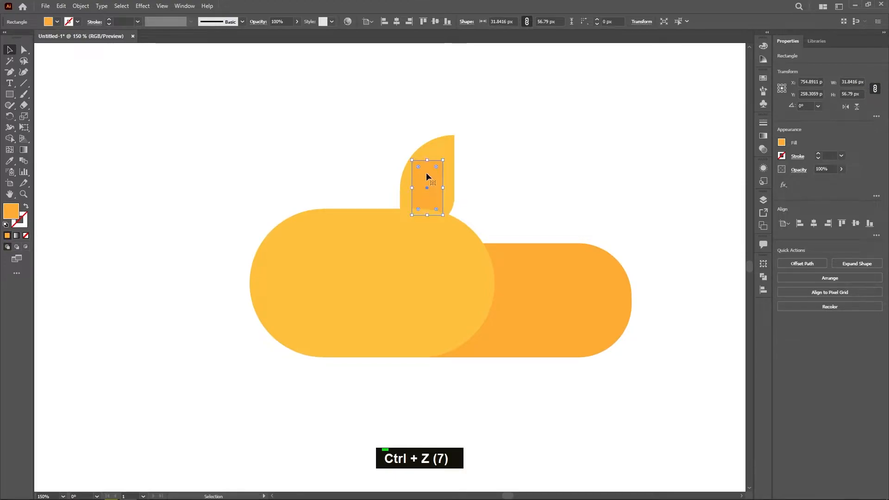
- Round the inner-ear rectangle's top-left and bottom-right corners to echo the outer ear
{"action": "mouse_move", "coordinate": [418, 167]}
{"action": "left_mouse_down"}
{"action": "mouse_move", "coordinate": [429, 182]}
{"action": "mouse_move", "coordinate": [423, 176]}
{"action": "mouse_move", "coordinate": [434, 169]}
{"action": "left_mouse_up"}
{"action": "key", "text": "ctrl+z"}
{"action": "key", "text": "ctrl+z"}
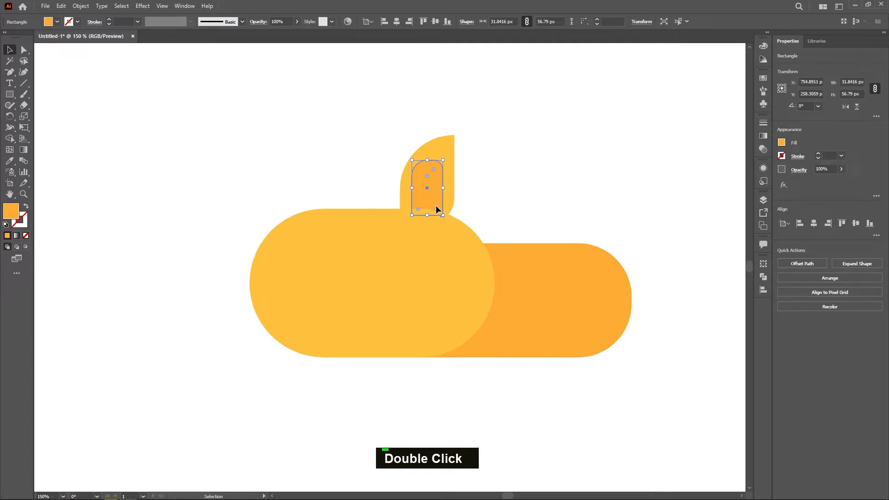
{"action": "left_click_drag", "start_coordinate": [435, 206], "coordinate": [427, 190]}
{"action": "left_click", "coordinate": [512, 218]}
{"action": "left_click", "coordinate": [432, 204]}
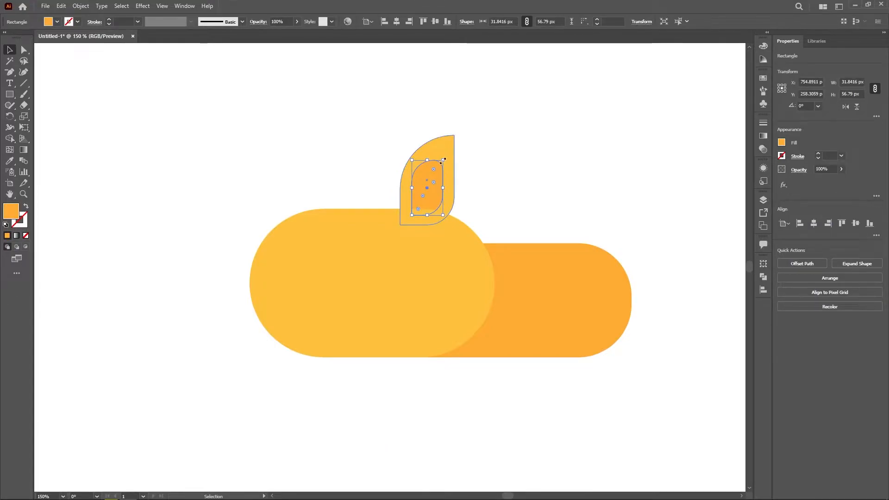
- Reset the inner ear's top-right corner to a sharp, unrounded point
{"action": "left_click", "coordinate": [433, 169]}
{"action": "left_click_drag", "start_coordinate": [433, 169], "coordinate": [457, 143]}
{"action": "left_click", "coordinate": [507, 171]}
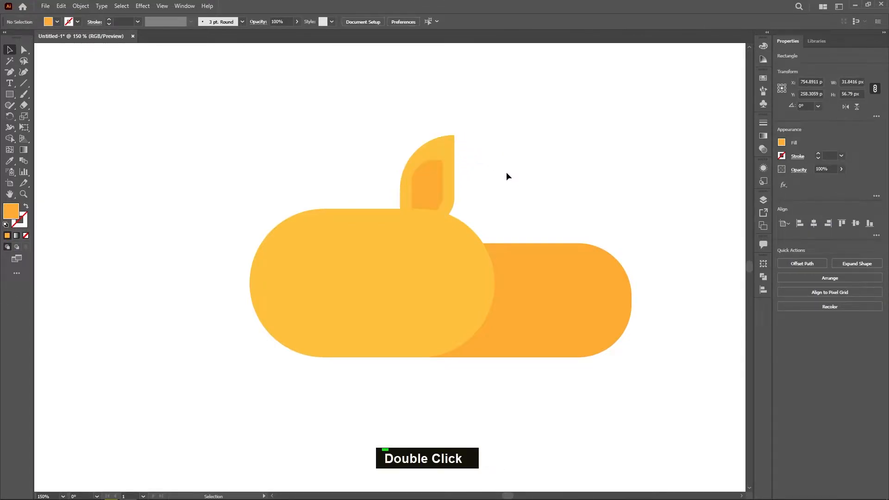
{"action": "left_click", "coordinate": [425, 184]}
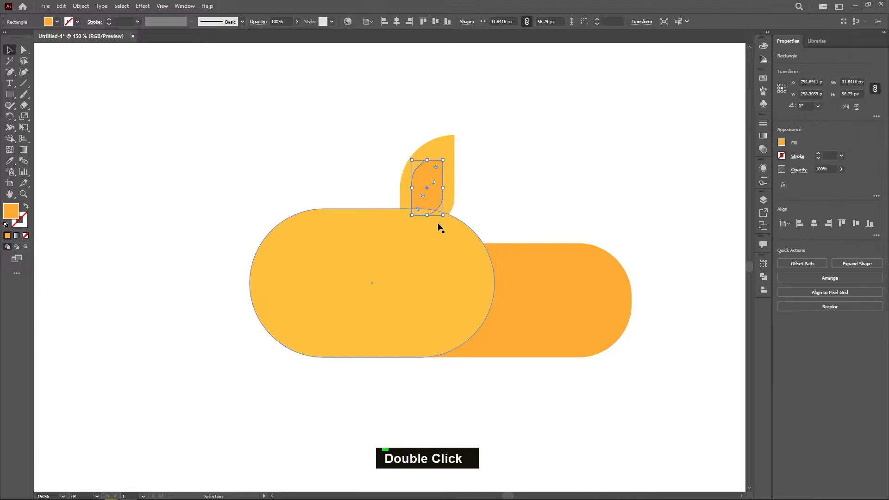
{"action": "left_click_drag", "start_coordinate": [422, 197], "coordinate": [433, 157]}
{"action": "key", "text": "ctrl+z"}
{"action": "left_click", "coordinate": [422, 196]}
{"action": "left_click", "coordinate": [400, 150]}
{"action": "left_click", "coordinate": [436, 168]}
{"action": "key", "text": "ctrl+z"}
- Tilt the inner-ear shape about 6° clockwise and position it centrally inside the outer ear
{"action": "left_click", "coordinate": [432, 174]}
{"action": "left_click_drag", "start_coordinate": [412, 187], "coordinate": [451, 156]}
{"action": "left_click", "coordinate": [508, 189]}
{"action": "left_click", "coordinate": [510, 198]}
{"action": "left_click", "coordinate": [447, 180]}
{"action": "left_click", "coordinate": [518, 185]}
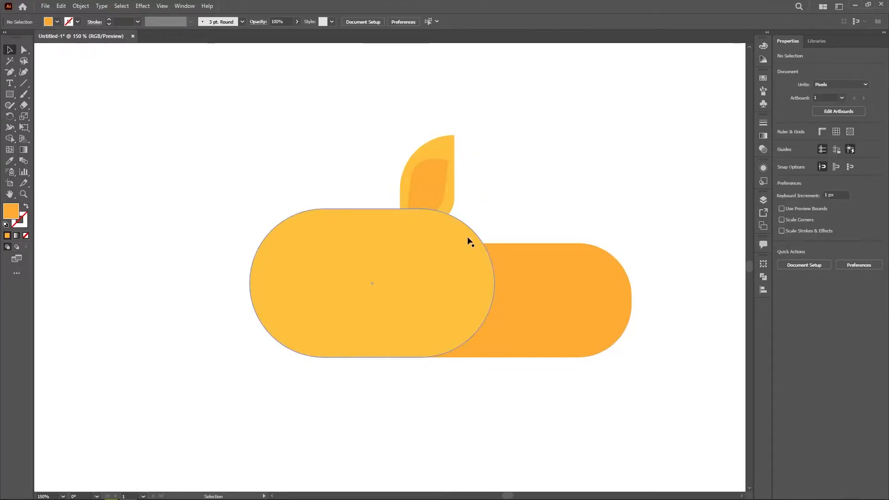
- Duplicate the complete ear horizontally onto the opposite side of the head, about 106 px from the original
{"action": "scroll", "coordinate": [468, 239], "scroll_direction": "down", "scroll_amount": 2}
{"action": "left_click_drag", "start_coordinate": [457, 206], "coordinate": [373, 205]}
{"action": "right_click", "coordinate": [373, 205]}
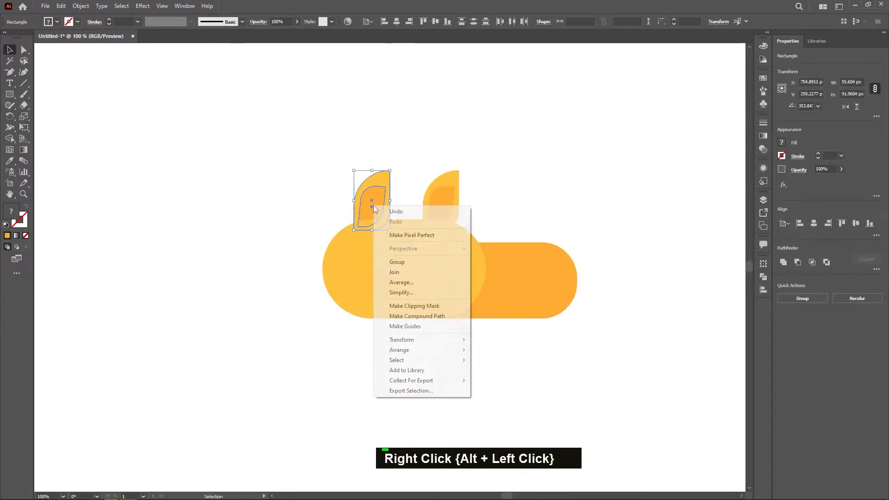
{"action": "left_click", "coordinate": [584, 189]}
{"action": "left_click", "coordinate": [586, 192]}
- Reflect the duplicated ear across the vertical axis so it mirrors the original ear
{"action": "left_click_drag", "start_coordinate": [293, 140], "coordinate": [399, 206]}
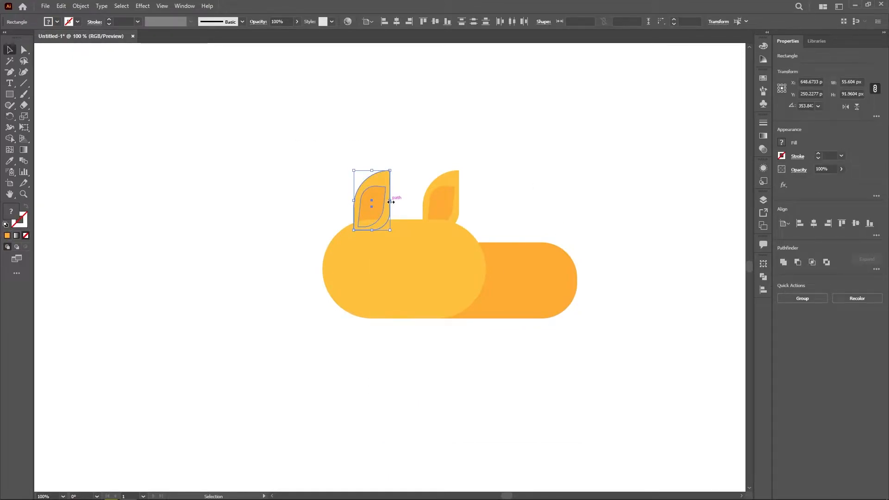
{"action": "right_click", "coordinate": [364, 198]}
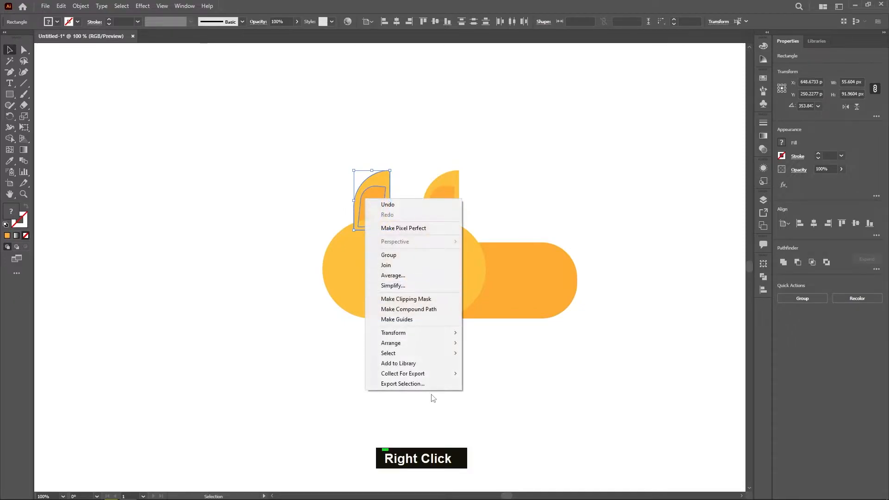
{"action": "mouse_move", "coordinate": [426, 337]}
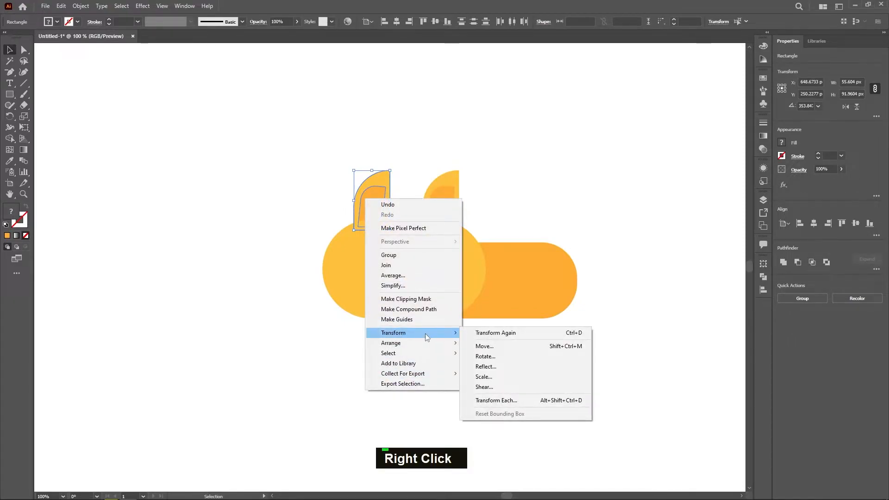
{"action": "left_click", "coordinate": [494, 363]}
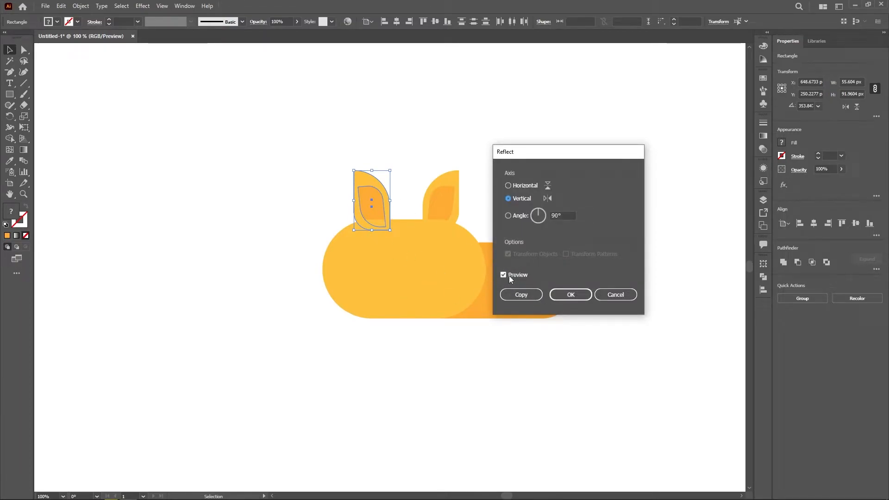
{"action": "left_click", "coordinate": [570, 295]}
{"action": "double_click", "coordinate": [399, 278]}
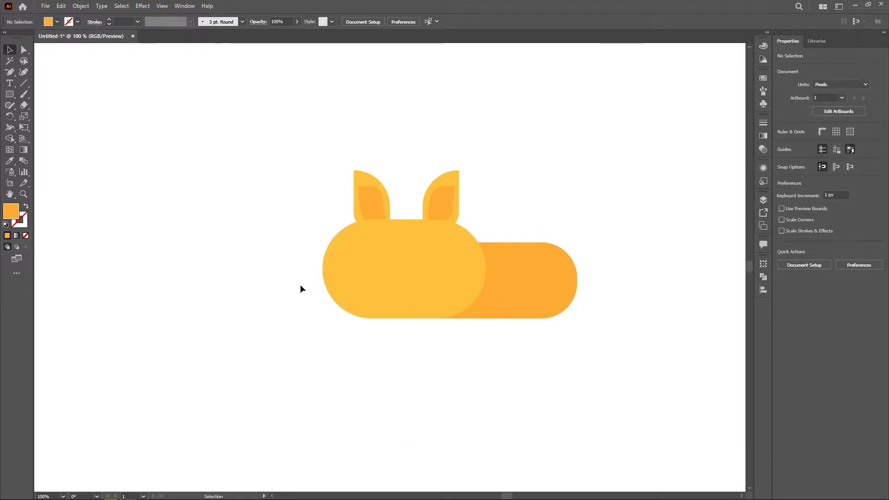
- Create a circle about 44 px in diameter and place it on the upper part of the head as an eye
{"action": "right_click", "coordinate": [9, 94]}
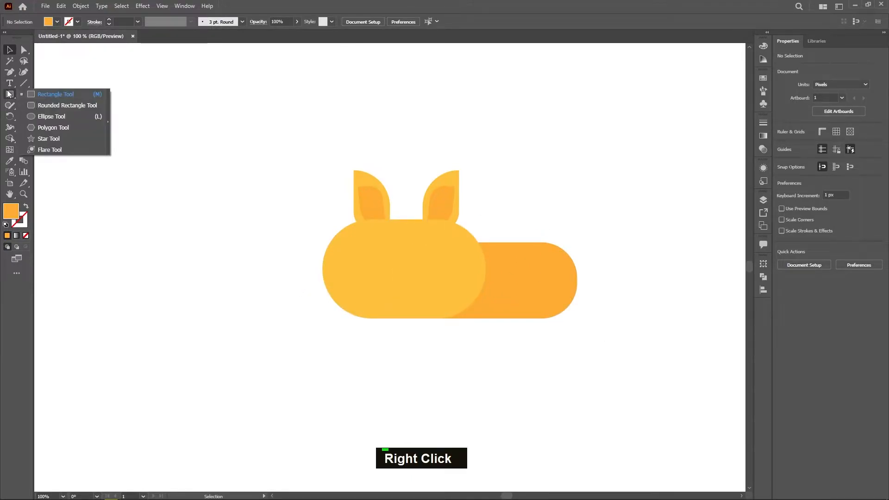
{"action": "left_click", "coordinate": [63, 117]}
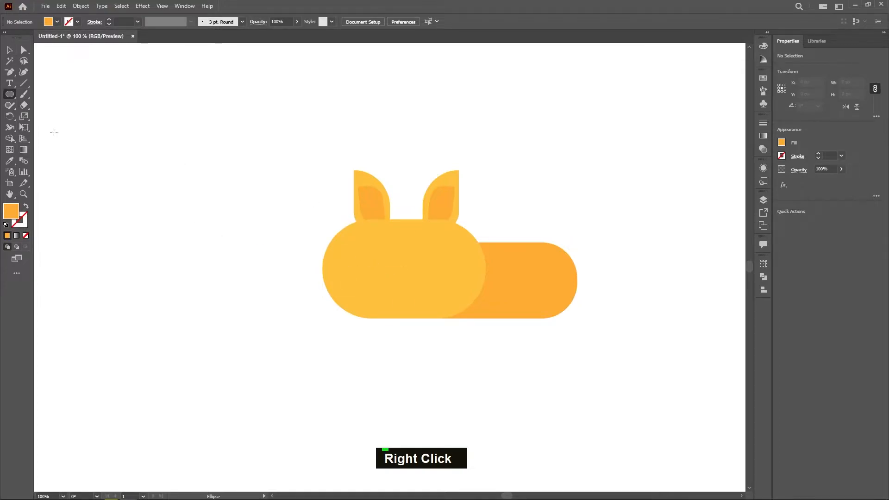
{"action": "left_click_drag", "start_coordinate": [272, 266], "coordinate": [288, 282]}
{"action": "key", "text": "v"}
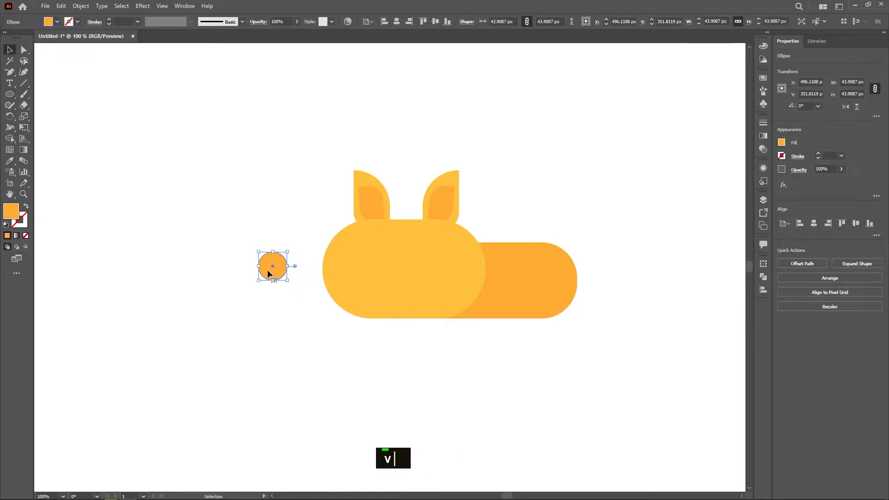
{"action": "left_click_drag", "start_coordinate": [396, 272], "coordinate": [420, 267]}
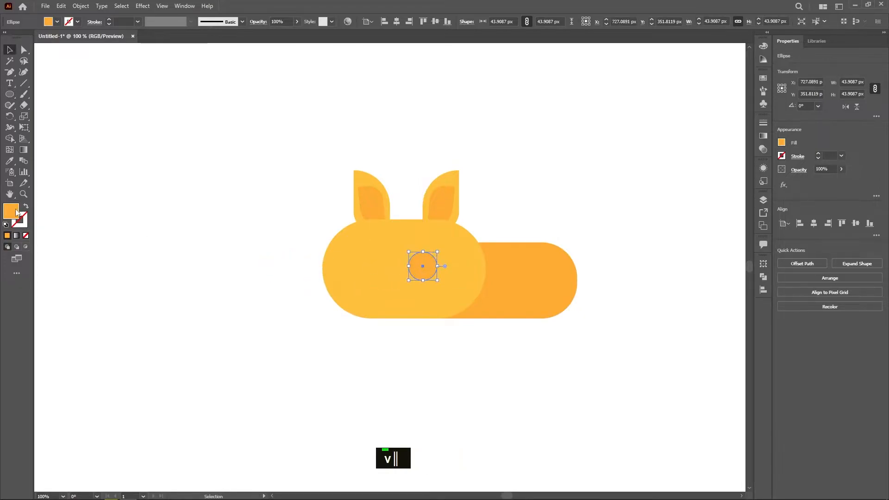
- Fill the eye circle with white (FFFFFF)
{"action": "double_click", "coordinate": [10, 212]}
{"action": "left_click_drag", "start_coordinate": [342, 204], "coordinate": [314, 182]}
{"action": "left_click", "coordinate": [531, 190]}
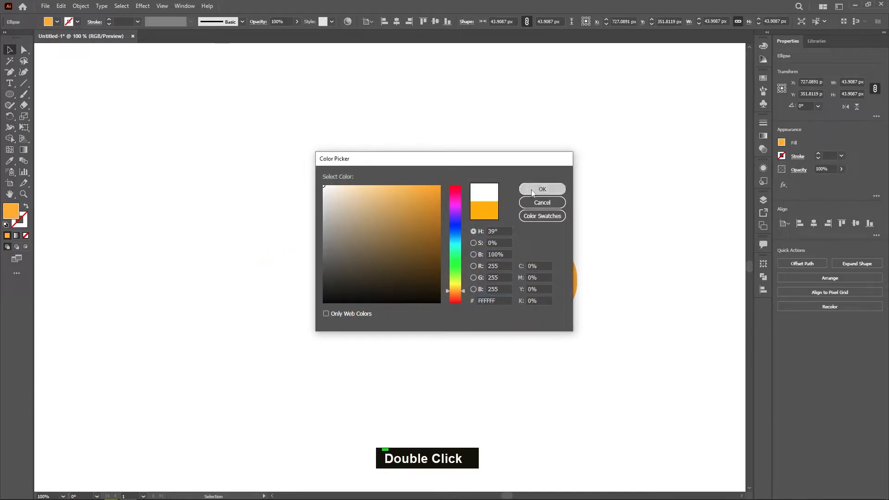
{"action": "left_click", "coordinate": [496, 226]}
- Enlarge the white eye circle slightly and copy it sideways to form two slightly overlapping eyes
{"action": "left_click_drag", "start_coordinate": [423, 265], "coordinate": [412, 243]}
{"action": "left_click", "coordinate": [422, 269], "text": "shift"}
{"action": "left_click", "coordinate": [584, 199]}
{"action": "left_click", "coordinate": [433, 262]}
{"action": "left_click", "coordinate": [394, 264], "text": "shift"}
{"action": "left_click", "coordinate": [490, 242]}
- Create two small black (000000) circular pupils, one in each eye, both placed toward the middle of the face
{"action": "scroll", "coordinate": [424, 270], "scroll_direction": "up", "scroll_amount": 2, "text": "alt"}
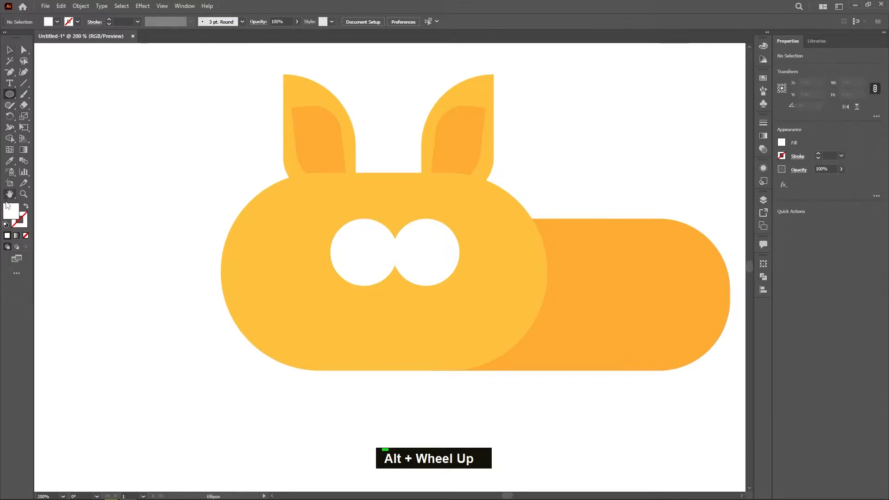
{"action": "double_click", "coordinate": [10, 211]}
{"action": "left_click", "coordinate": [321, 302]}
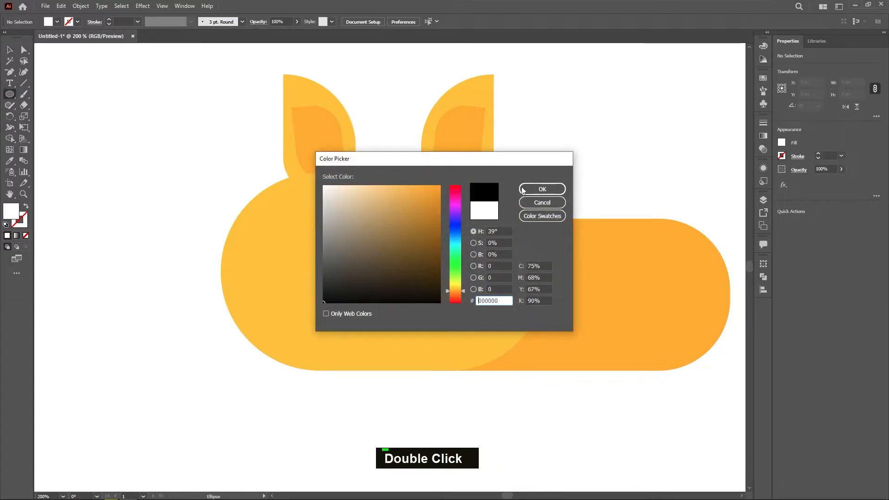
{"action": "left_click", "coordinate": [541, 189]}
{"action": "mouse_move", "coordinate": [409, 253]}
{"action": "left_mouse_down"}
{"action": "mouse_move", "coordinate": [420, 263]}
{"action": "mouse_move", "coordinate": [415, 254]}
{"action": "mouse_move", "coordinate": [375, 255]}
{"action": "left_mouse_up"}
{"action": "key", "text": "v"}
{"action": "left_click", "coordinate": [599, 176]}
- Draw a black, fully rounded rectangle about 31 × 17 px as a nose, centered at the lower edge of the eyes
{"action": "scroll", "coordinate": [555, 208], "scroll_direction": "down", "scroll_amount": 3}
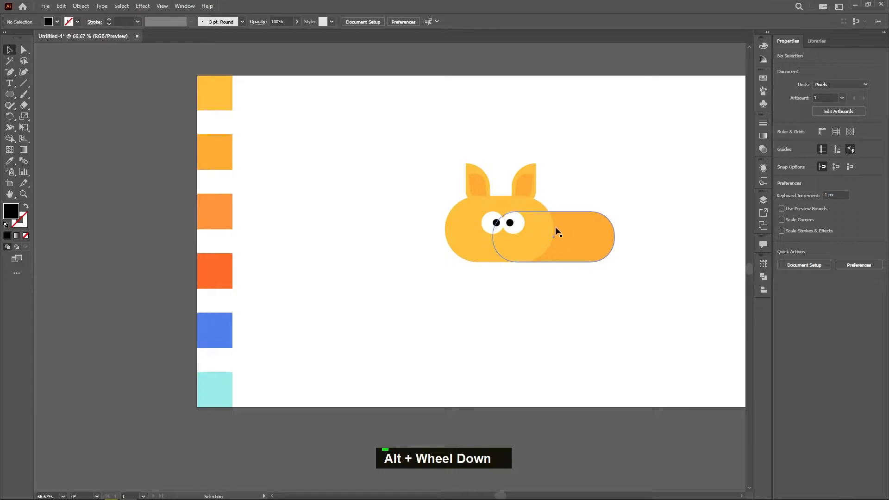
{"action": "scroll", "coordinate": [558, 232], "scroll_direction": "up", "scroll_amount": 1}
{"action": "middle_click", "coordinate": [596, 260]}
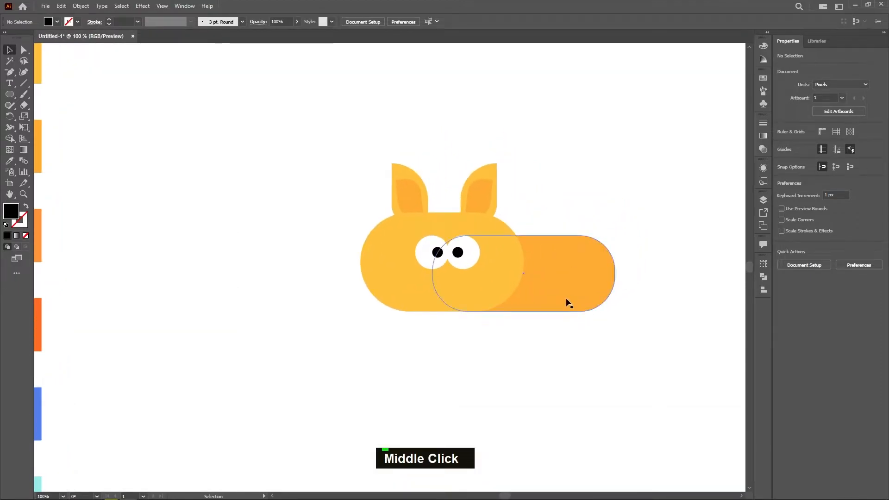
{"action": "middle_click", "coordinate": [569, 305]}
{"action": "scroll", "coordinate": [459, 269], "scroll_direction": "up", "scroll_amount": 1}
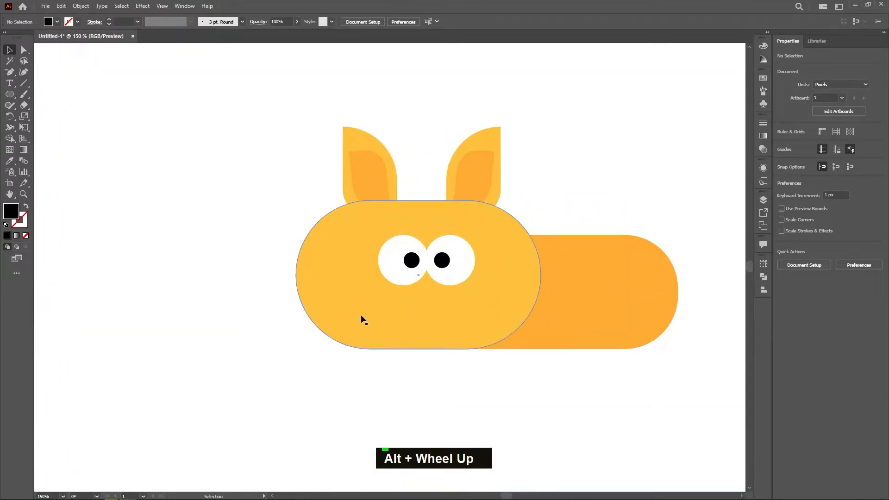
{"action": "right_click", "coordinate": [11, 96]}
{"action": "left_click", "coordinate": [55, 95]}
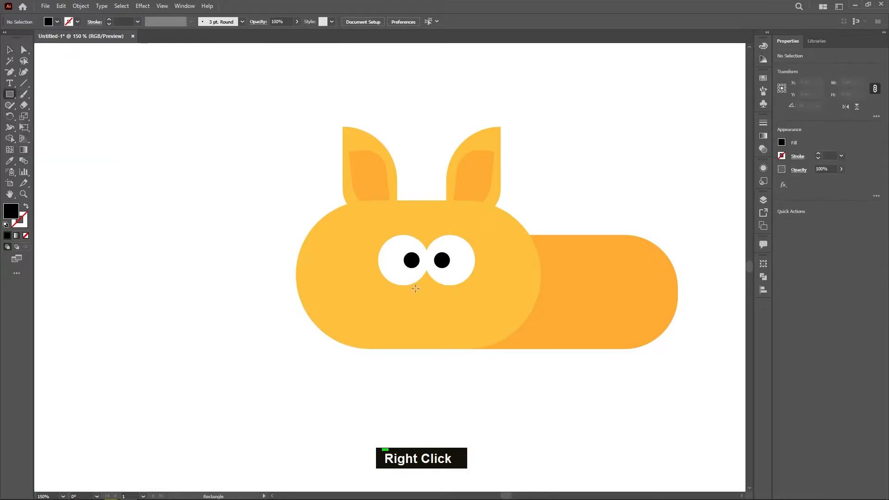
{"action": "scroll", "coordinate": [407, 294], "scroll_direction": "up", "scroll_amount": 1}
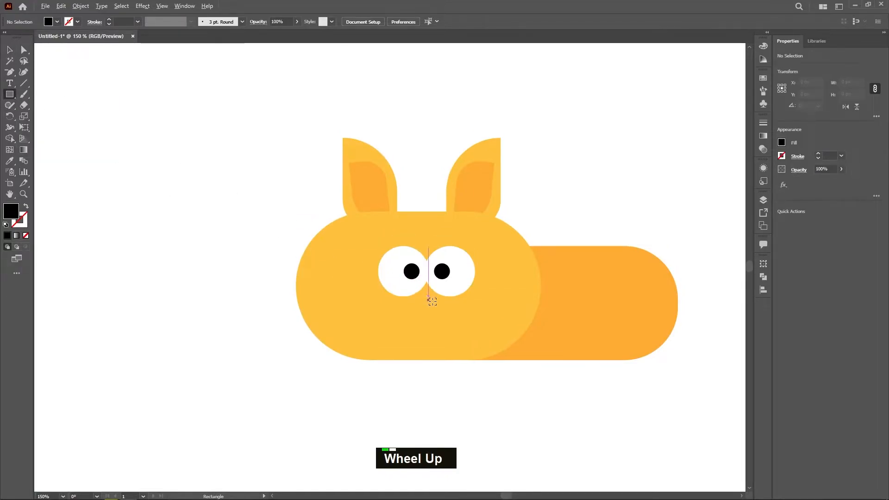
{"action": "scroll", "coordinate": [417, 293], "scroll_direction": "up", "scroll_amount": 1}
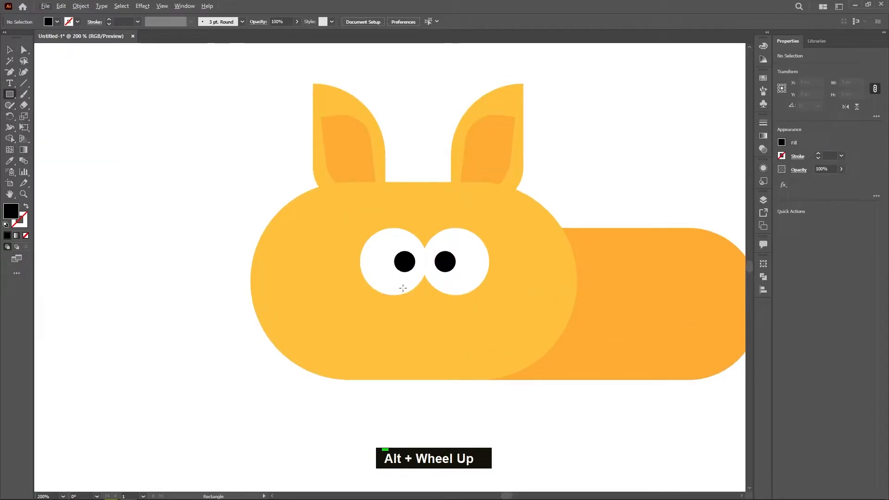
{"action": "left_click_drag", "start_coordinate": [404, 284], "coordinate": [388, 329]}
{"action": "key", "text": "v"}
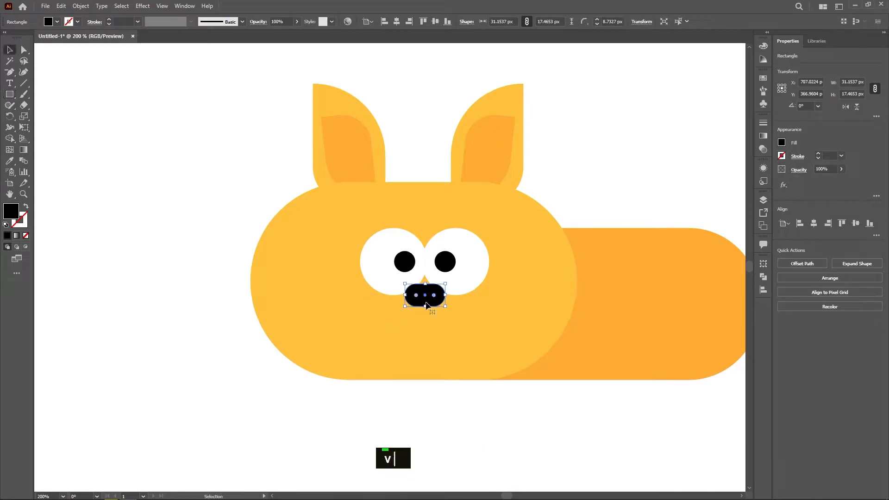
- Recolor the nose with the dark orange sampled from the fourth palette swatch
{"action": "scroll", "coordinate": [265, 306], "scroll_direction": "down", "scroll_amount": 2}
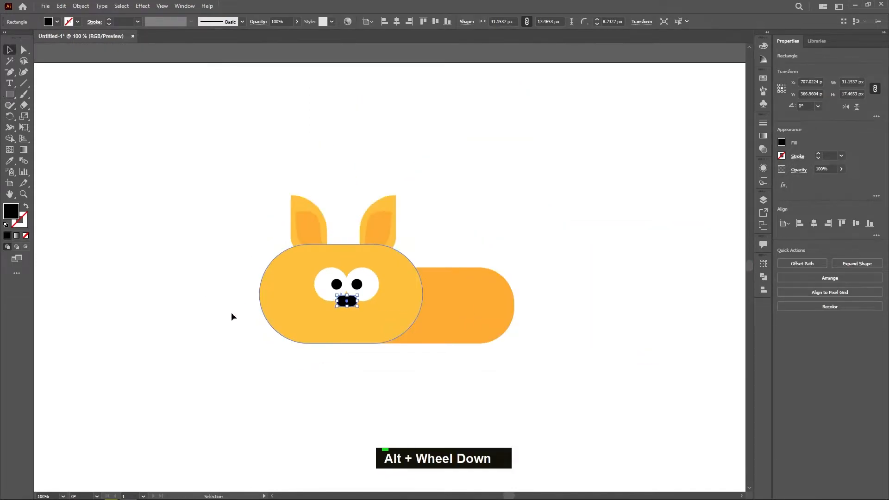
{"action": "left_click_drag", "start_coordinate": [123, 330], "coordinate": [327, 319]}
{"action": "key", "text": "i"}
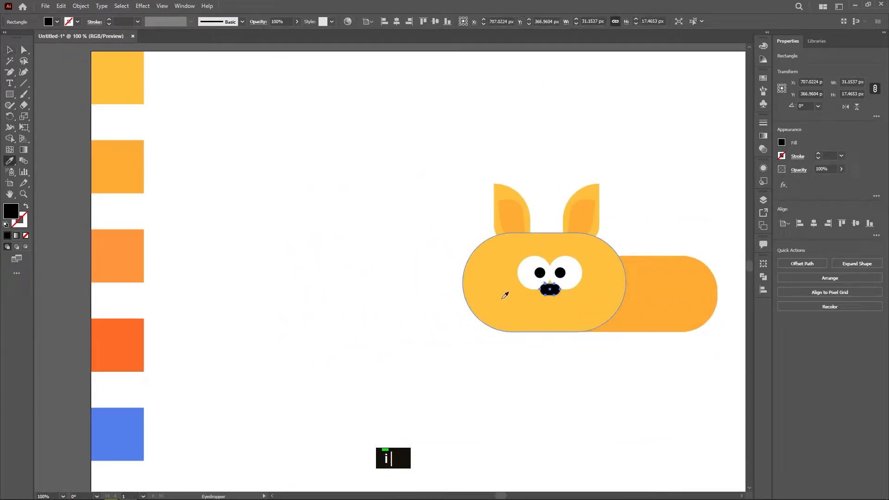
{"action": "left_click", "coordinate": [134, 338]}
{"action": "key", "text": "v"}
{"action": "left_click", "coordinate": [447, 408]}
{"action": "left_click_drag", "start_coordinate": [601, 329], "coordinate": [446, 291]}
{"action": "scroll", "coordinate": [460, 296], "scroll_direction": "up", "scroll_amount": 4}
{"action": "scroll", "coordinate": [448, 294], "scroll_direction": "down", "scroll_amount": 1}
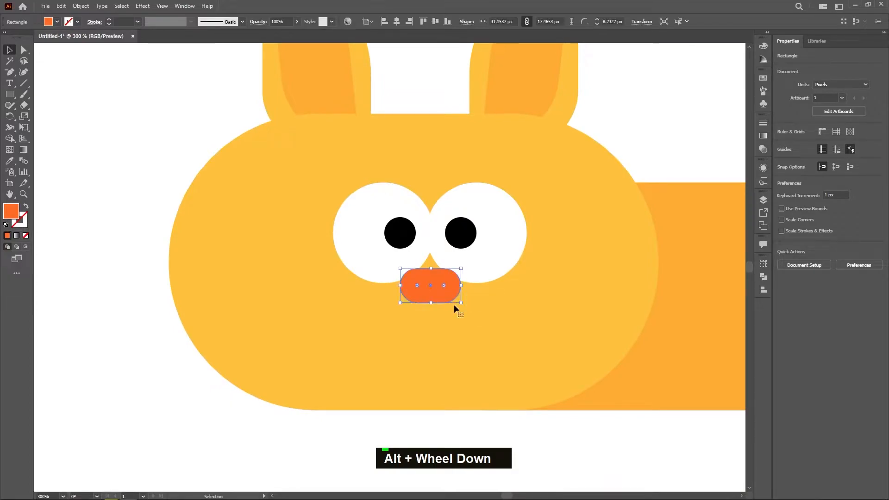
{"action": "scroll", "coordinate": [449, 298], "scroll_direction": "down", "scroll_amount": 2}
{"action": "left_click_drag", "start_coordinate": [566, 412], "coordinate": [534, 394]}
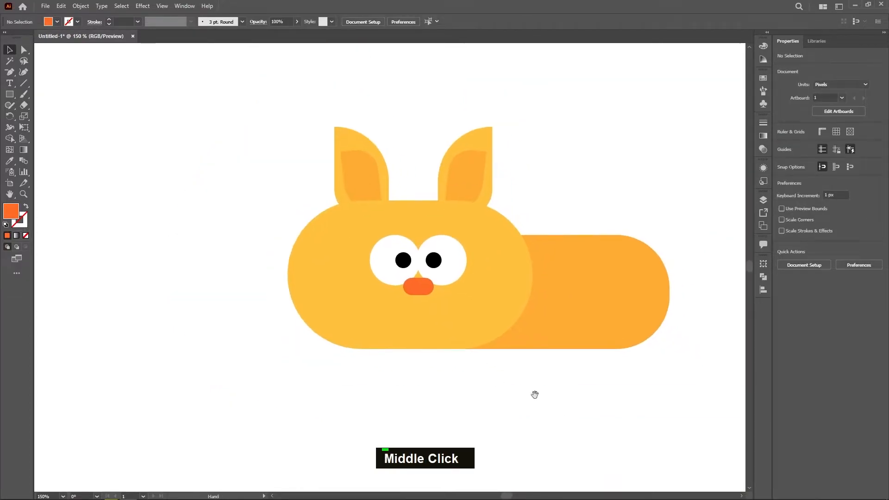
{"action": "left_click", "coordinate": [424, 290]}
{"action": "left_click", "coordinate": [434, 357]}
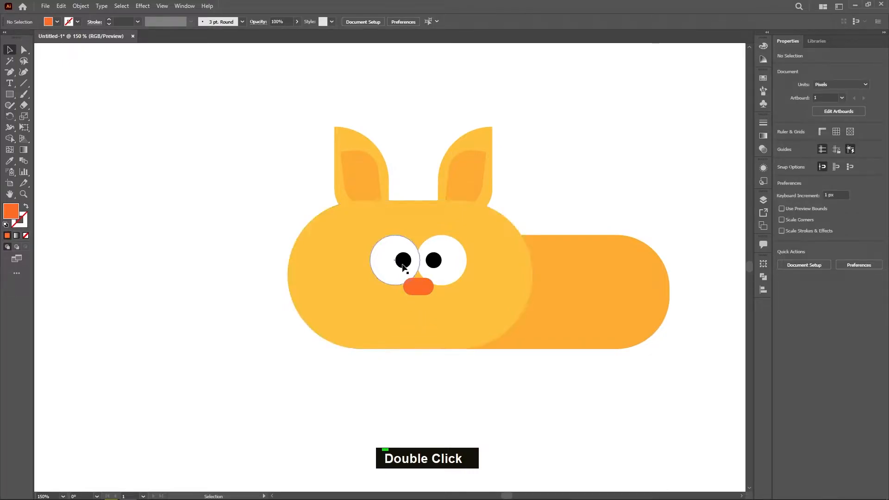
- Draw a dark orange circle about 39 px in diameter and place it below the right eye, beside the nose
{"action": "right_click", "coordinate": [10, 94]}
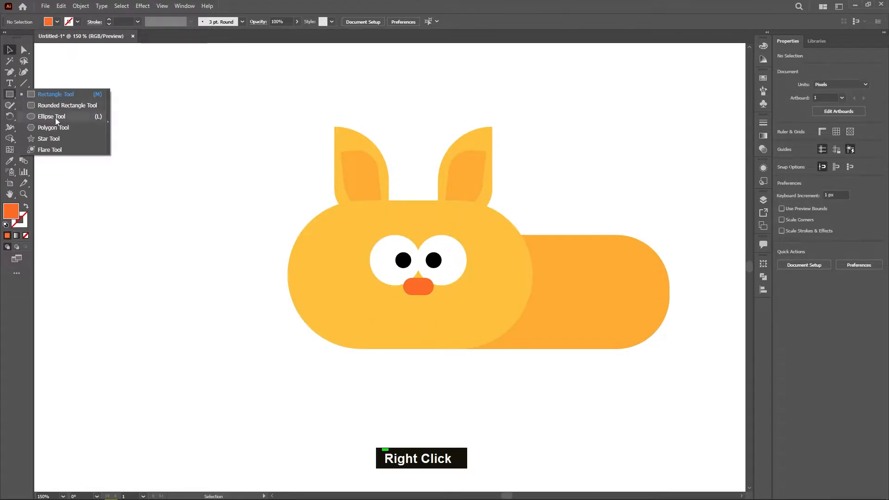
{"action": "left_click", "coordinate": [64, 117]}
{"action": "left_click_drag", "start_coordinate": [426, 289], "coordinate": [444, 311]}
{"action": "key", "text": "v"}
{"action": "left_click_drag", "start_coordinate": [432, 293], "coordinate": [460, 307]}
{"action": "left_click", "coordinate": [481, 412]}
{"action": "left_click", "coordinate": [470, 304]}
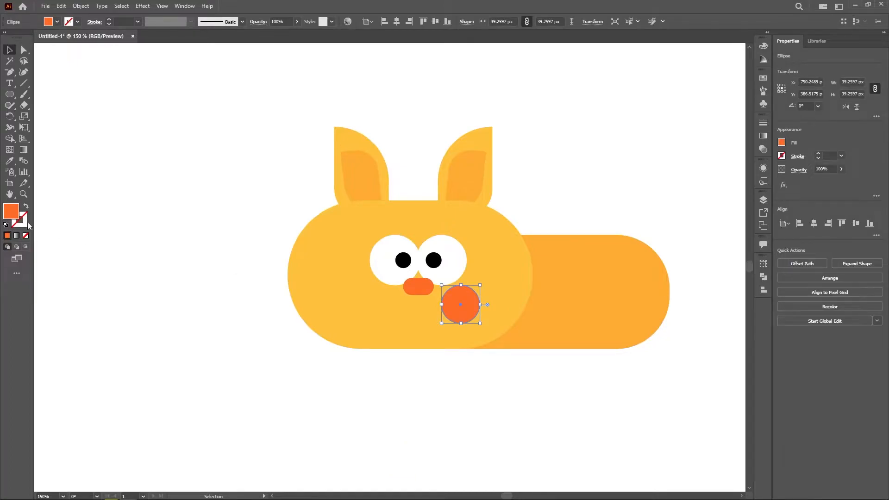
- Turn the orange circle into an unfilled shape with a 2 pt orange outline
{"action": "left_click", "coordinate": [70, 194]}
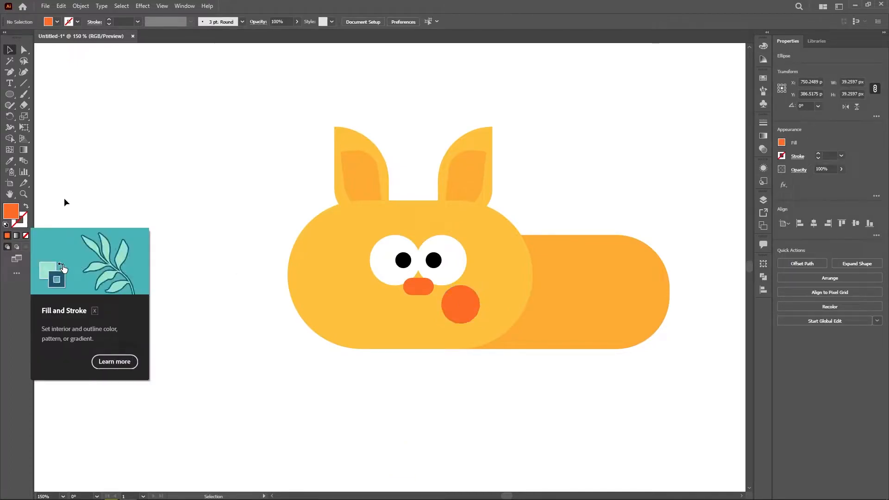
{"action": "left_click", "coordinate": [467, 316]}
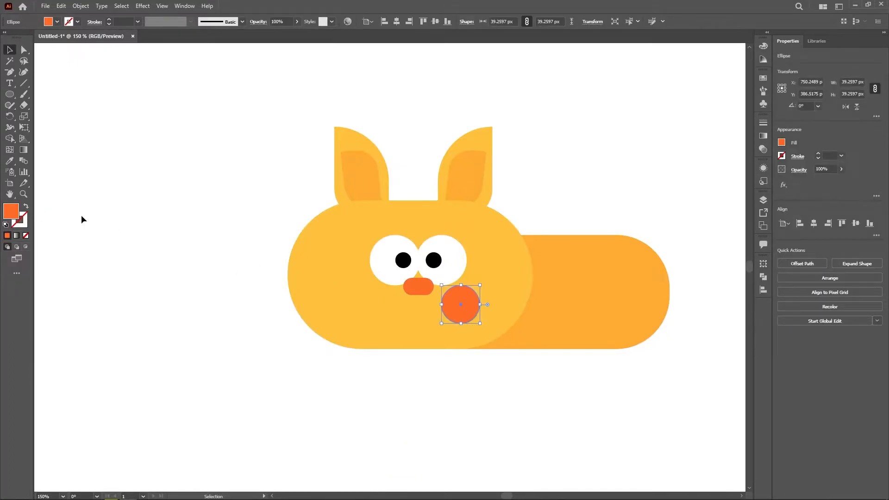
{"action": "left_click", "coordinate": [25, 209]}
{"action": "left_click", "coordinate": [410, 366]}
- Reposition the outlined circle right beside the nose, overlapping the lower edge of the right eye
{"action": "left_click_drag", "start_coordinate": [476, 293], "coordinate": [456, 284]}
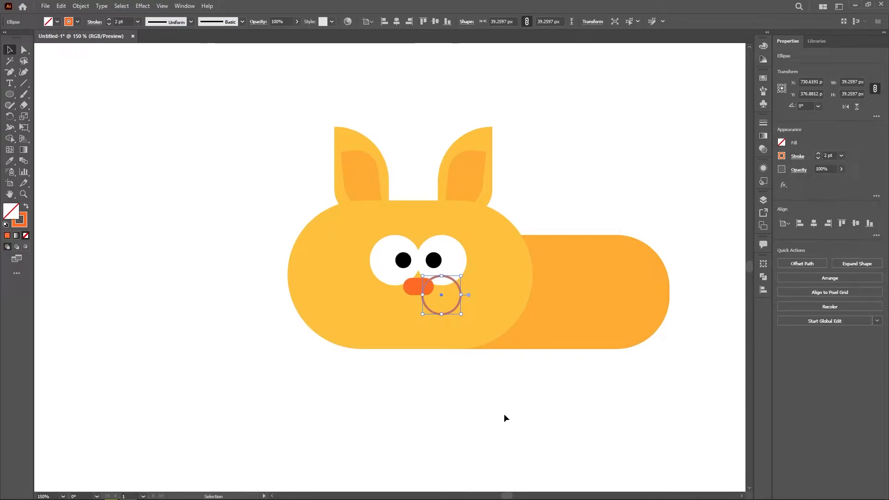
{"action": "left_click", "coordinate": [482, 426]}
{"action": "scroll", "coordinate": [432, 303], "scroll_direction": "up", "scroll_amount": 3, "text": "alt"}
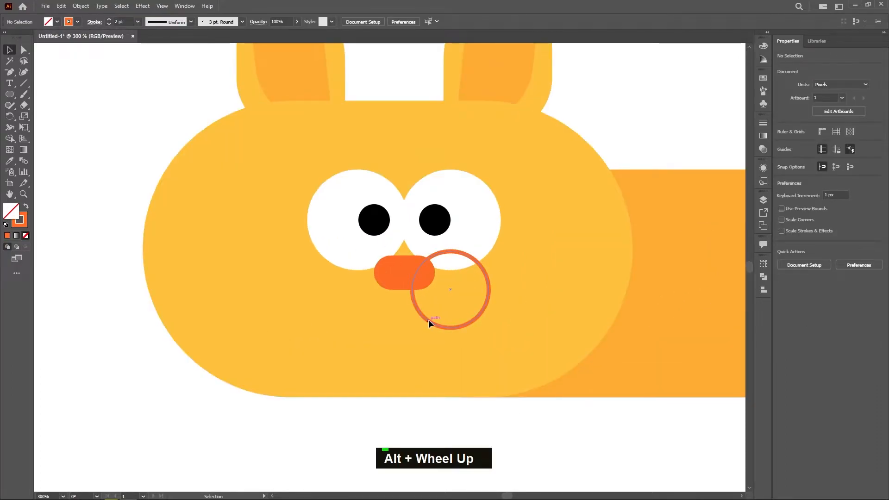
{"action": "left_click_drag", "start_coordinate": [428, 321], "coordinate": [455, 321]}
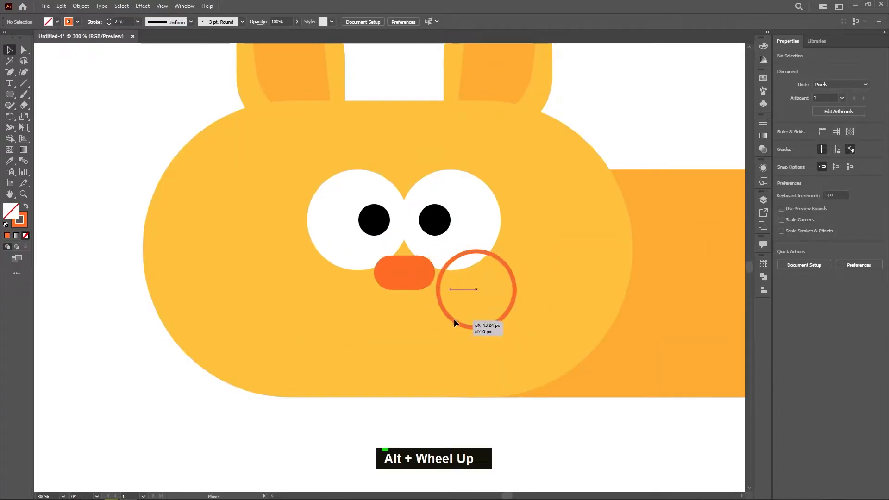
- Remove the top anchor point of the outlined circle to leave only its lower half as an arc
{"action": "left_click", "coordinate": [23, 50]}
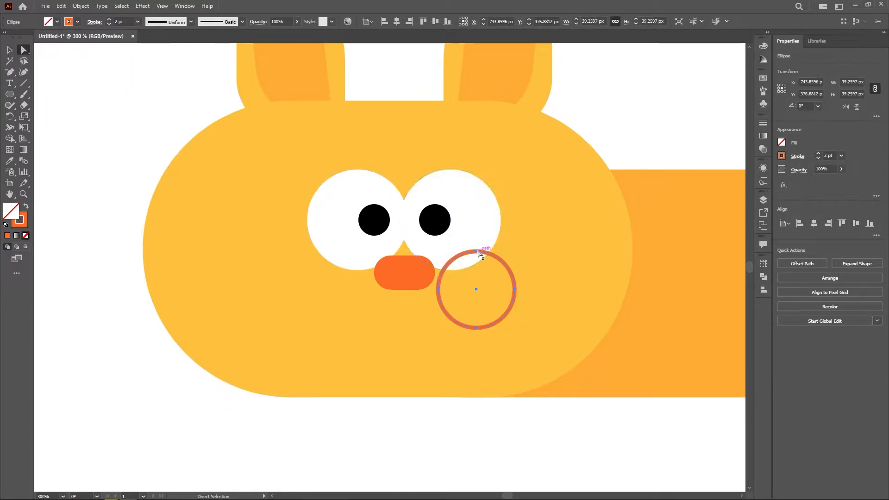
{"action": "left_click", "coordinate": [477, 252]}
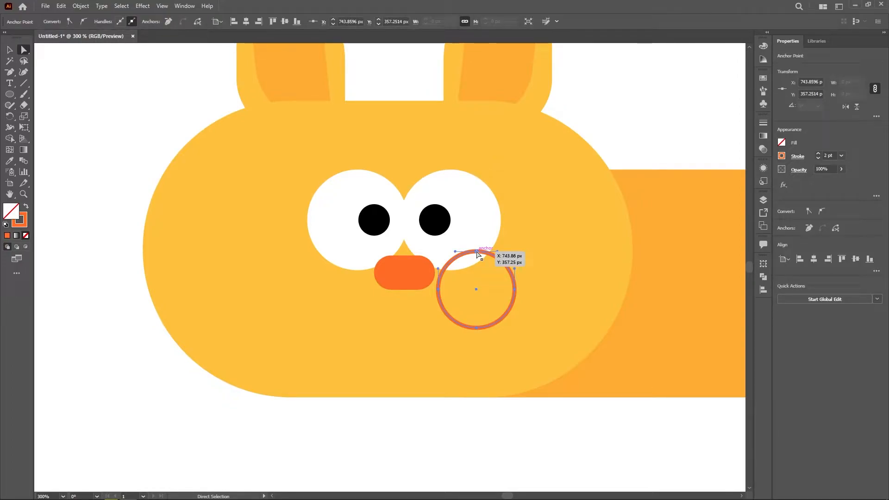
{"action": "key", "text": "Delete"}
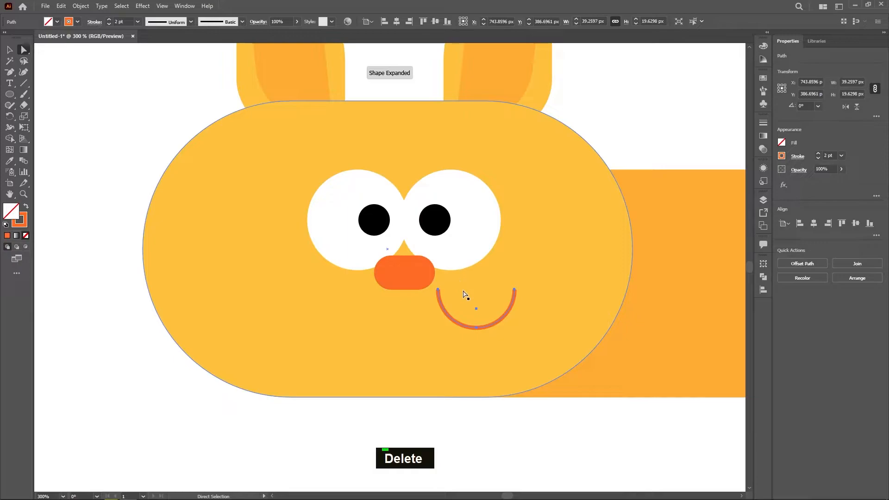
- Move the arc below the nose and add a matching copy beside it, joined end to end and centred under the nose
{"action": "key", "text": "v"}
{"action": "left_click_drag", "start_coordinate": [489, 324], "coordinate": [415, 341]}
{"action": "left_click", "coordinate": [435, 452]}
{"action": "left_click", "coordinate": [416, 301]}
{"action": "left_click", "coordinate": [404, 309], "text": "shift"}
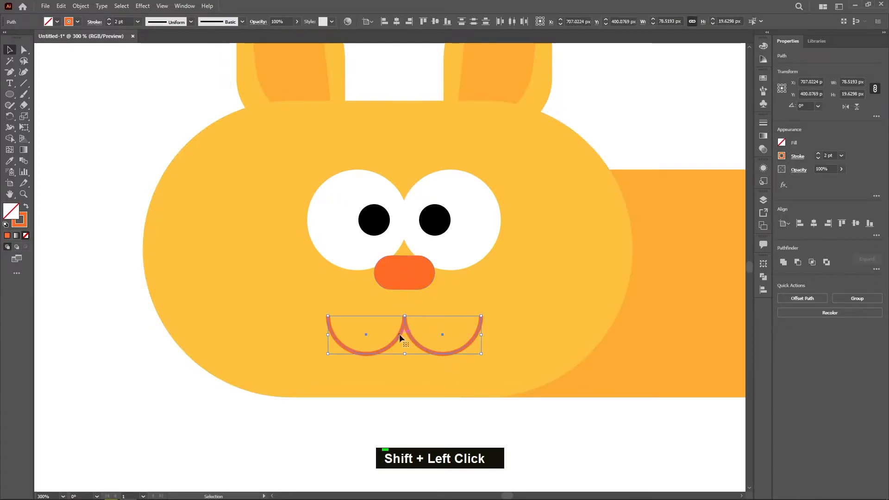
- Draw a vertical line from the nose down to the point where the two mouth arcs meet
{"action": "left_click", "coordinate": [24, 83]}
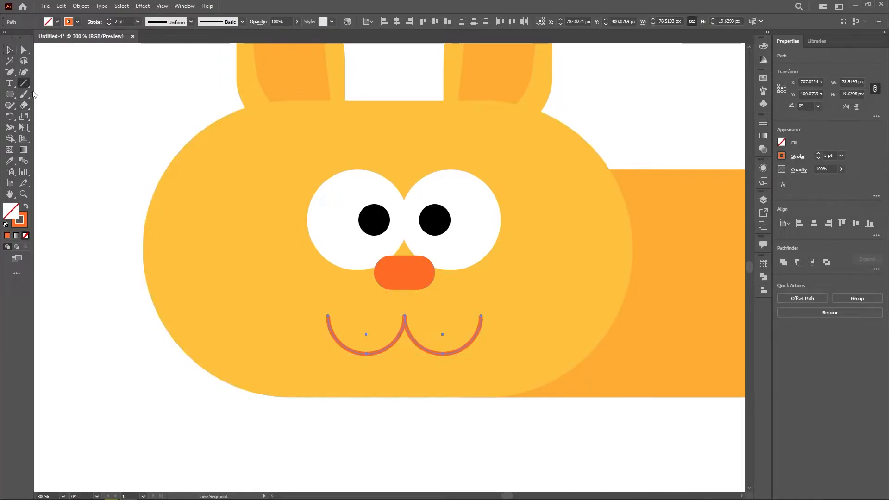
{"action": "mouse_move", "coordinate": [405, 271]}
{"action": "left_mouse_down"}
{"action": "mouse_move", "coordinate": [425, 317]}
{"action": "mouse_move", "coordinate": [407, 316]}
{"action": "left_mouse_up"}
{"action": "key", "text": "v"}
{"action": "left_click", "coordinate": [408, 405]}
{"action": "scroll", "coordinate": [459, 418], "scroll_direction": "down", "scroll_amount": 3}
{"action": "middle_click", "coordinate": [459, 414]}
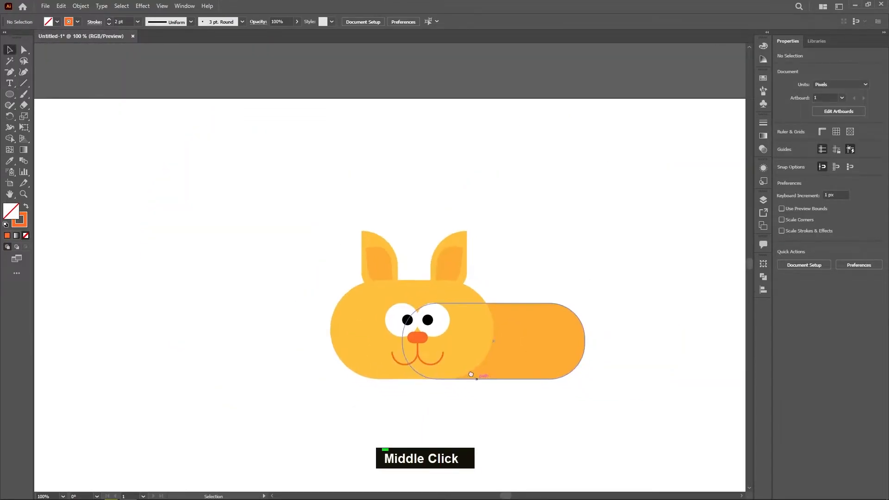
- Shorten the vertical line under the nose and move both mouth arcs up to meet its lower end
{"action": "scroll", "coordinate": [397, 344], "scroll_direction": "up", "scroll_amount": 1, "text": "alt"}
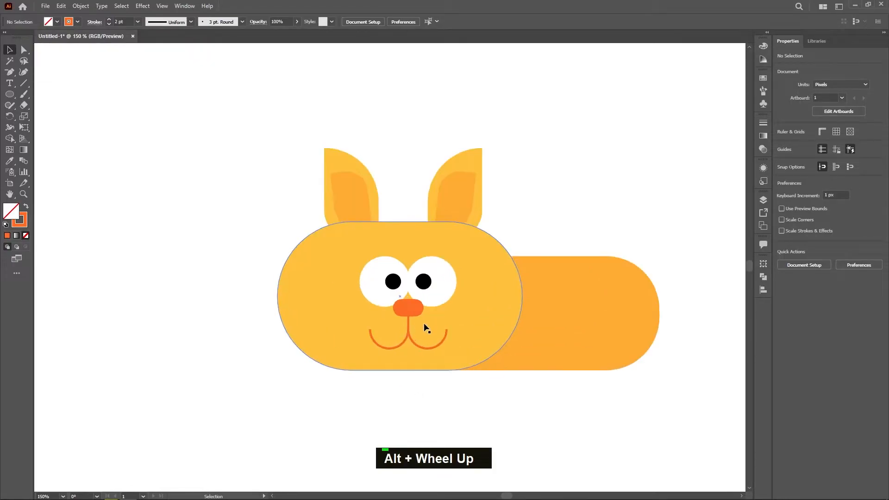
{"action": "scroll", "coordinate": [426, 327], "scroll_direction": "up", "scroll_amount": 2, "text": "alt"}
{"action": "left_click", "coordinate": [408, 333]}
{"action": "left_click_drag", "start_coordinate": [402, 320], "coordinate": [402, 307]}
{"action": "left_click", "coordinate": [405, 340]}
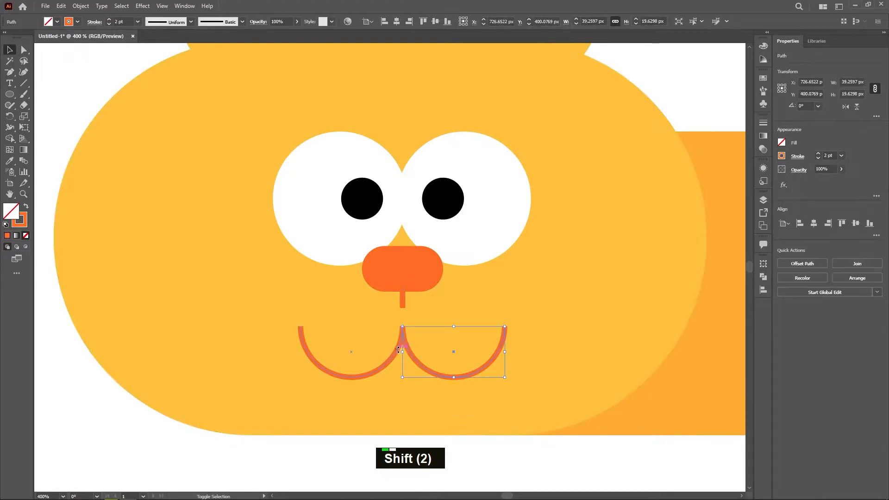
{"action": "left_click", "coordinate": [386, 365], "text": "shift"}
{"action": "left_click_drag", "start_coordinate": [411, 356], "coordinate": [410, 330]}
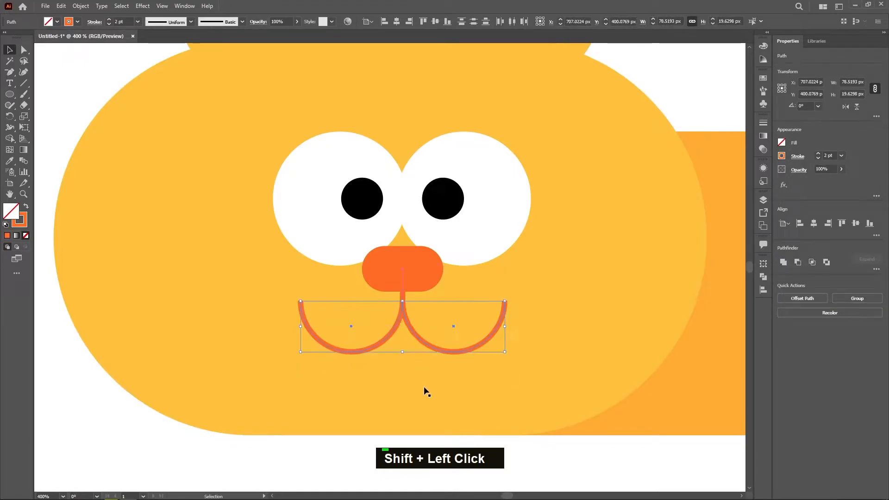
- Scale both mouth arcs down proportionally about their centre to about 57 px wide overall
{"action": "scroll", "coordinate": [488, 466], "scroll_direction": "down", "scroll_amount": 3, "text": "alt"}
{"action": "left_click", "coordinate": [488, 466]}
{"action": "scroll", "coordinate": [434, 376], "scroll_direction": "down", "scroll_amount": 2, "text": "alt"}
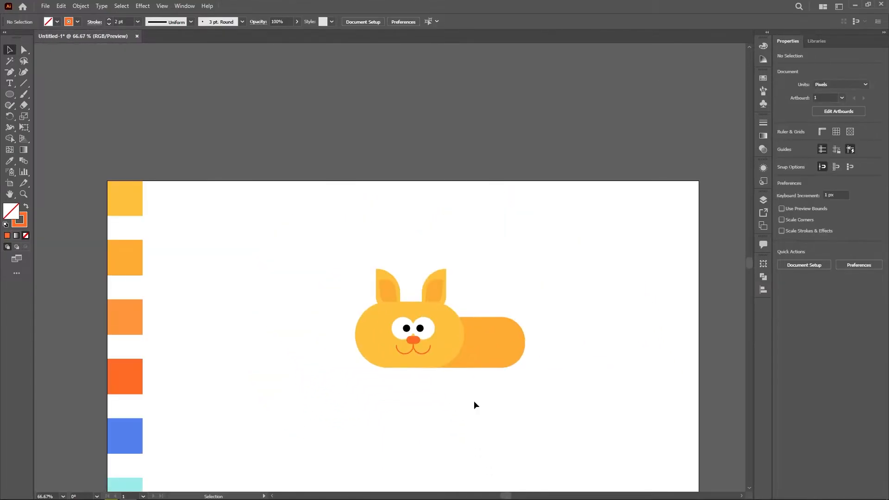
{"action": "scroll", "coordinate": [404, 329], "scroll_direction": "up", "scroll_amount": 3, "text": "alt"}
{"action": "left_click_drag", "start_coordinate": [487, 384], "coordinate": [412, 328]}
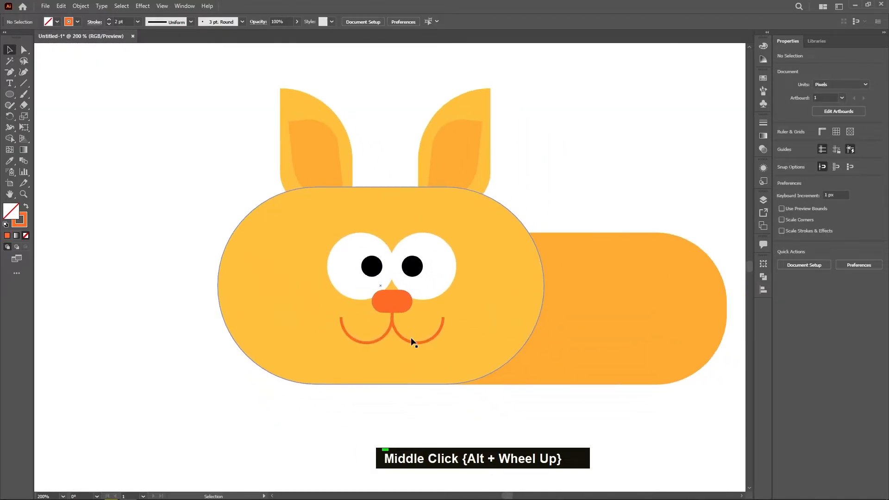
{"action": "left_click", "coordinate": [411, 342]}
{"action": "left_click", "coordinate": [380, 339], "text": "shift"}
{"action": "left_click_drag", "start_coordinate": [448, 326], "coordinate": [429, 326]}
{"action": "left_click", "coordinate": [405, 398]}
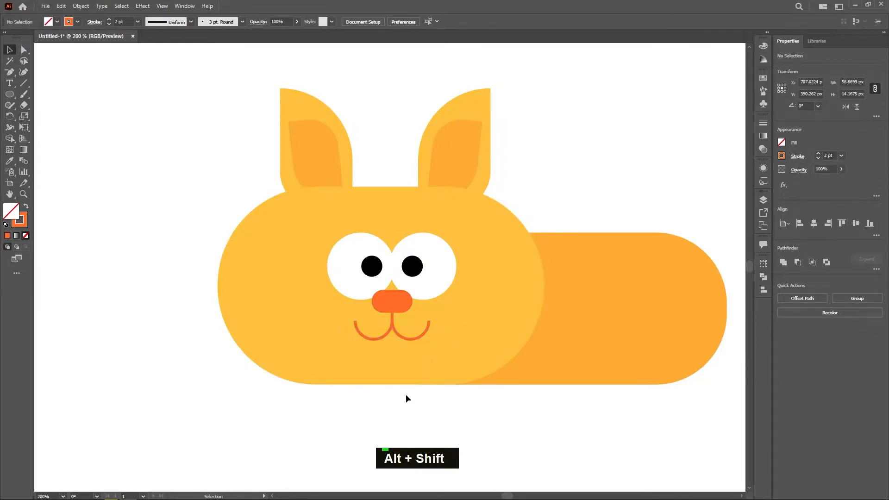
- Scale the mouth arcs and the connecting line down slightly together about their common centre
{"action": "scroll", "coordinate": [406, 398], "scroll_direction": "up", "scroll_amount": 2}
{"action": "middle_click", "coordinate": [407, 353]}
{"action": "scroll", "coordinate": [409, 363], "scroll_direction": "down", "scroll_amount": 3}
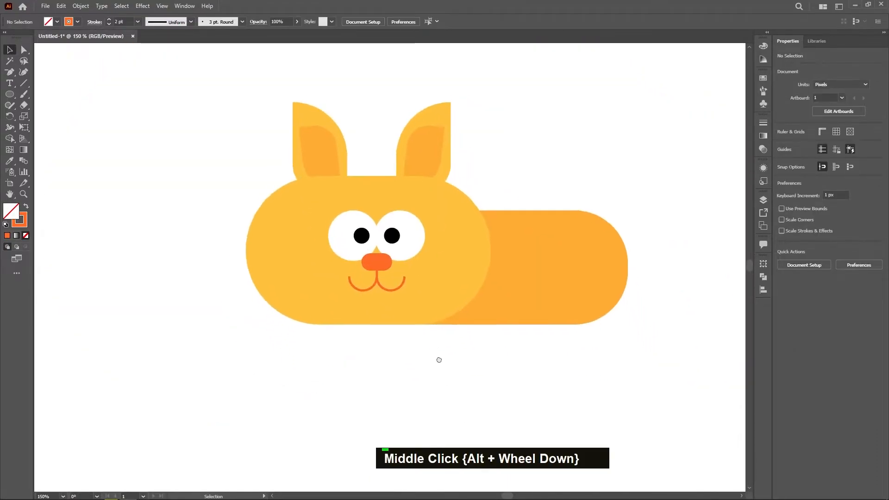
{"action": "scroll", "coordinate": [439, 362], "scroll_direction": "down", "scroll_amount": 1}
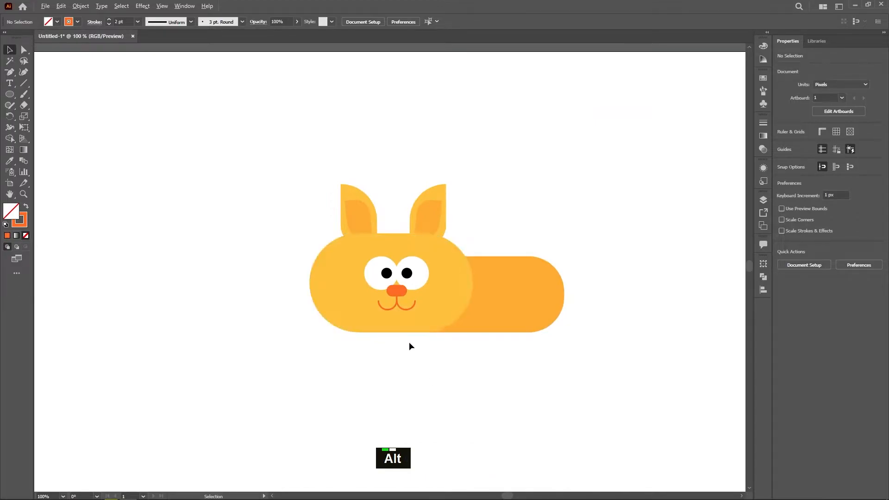
{"action": "scroll", "coordinate": [402, 317], "scroll_direction": "up", "scroll_amount": 3}
{"action": "left_click", "coordinate": [404, 303]}
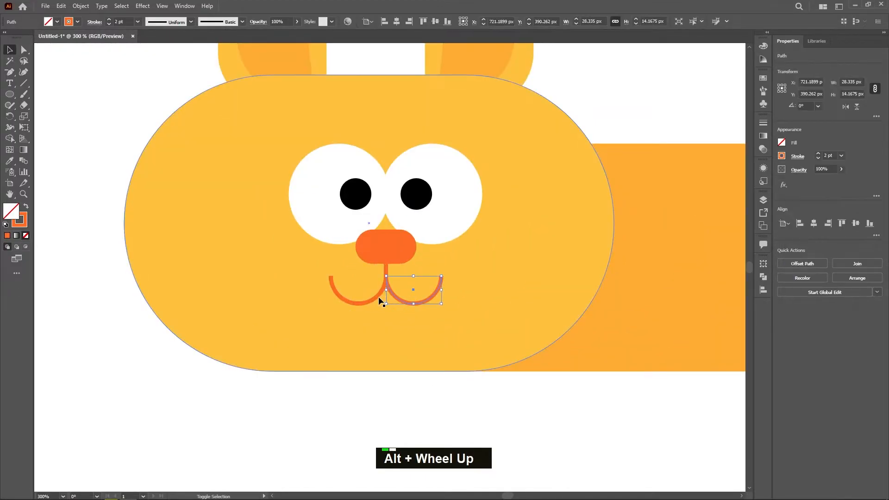
{"action": "left_click", "coordinate": [379, 297], "text": "shift"}
{"action": "left_click", "coordinate": [386, 269], "text": "shift"}
{"action": "left_click_drag", "start_coordinate": [439, 248], "coordinate": [434, 252]}
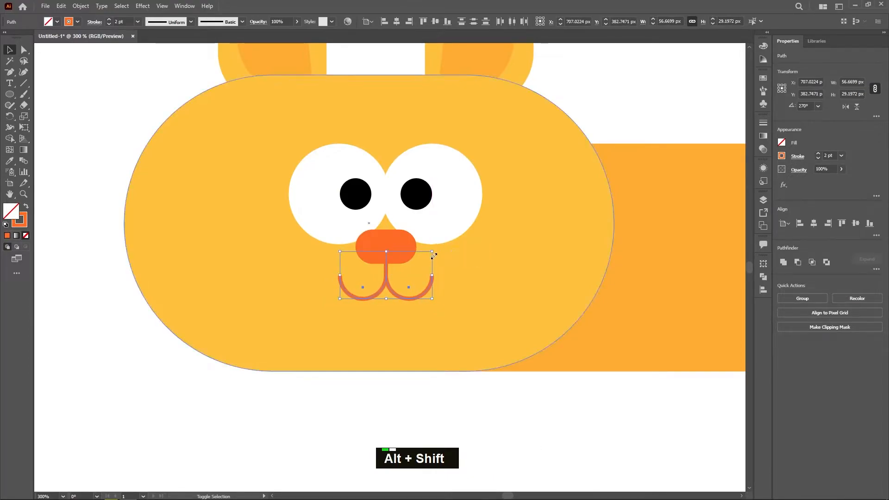
{"action": "left_click", "coordinate": [428, 401]}
{"action": "scroll", "coordinate": [429, 401], "scroll_direction": "down", "scroll_amount": 2, "text": "alt"}
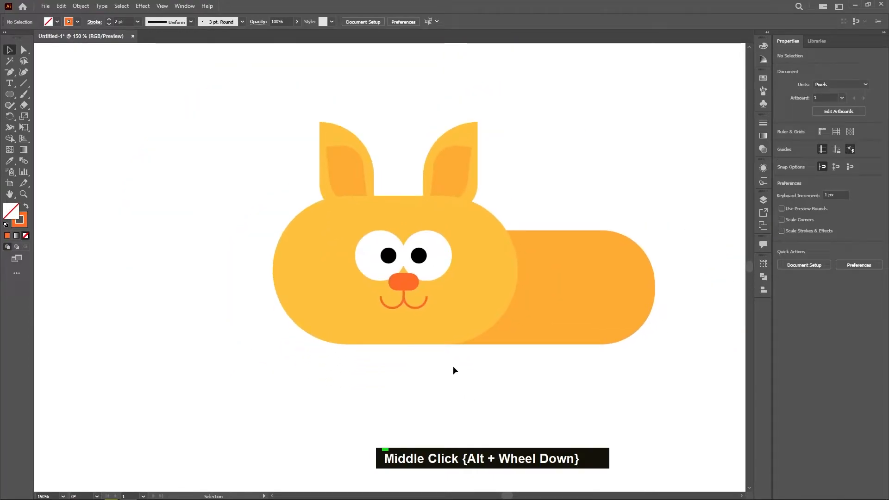
- Draw three orange whisker lines with a 2 pt stroke fanning outward on the right cheek
{"action": "left_click_drag", "start_coordinate": [460, 376], "coordinate": [512, 414]}
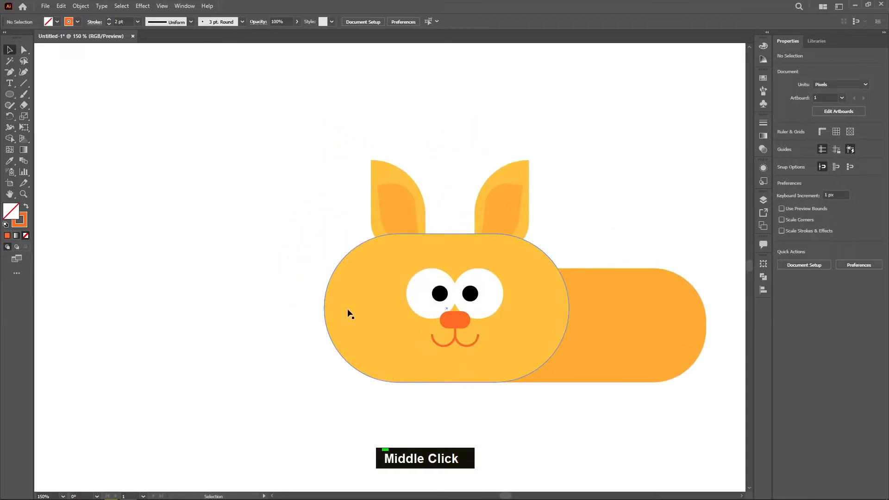
{"action": "mouse_move", "coordinate": [474, 334]}
{"action": "left_mouse_down"}
{"action": "mouse_move", "coordinate": [441, 317]}
{"action": "mouse_move", "coordinate": [493, 287]}
{"action": "mouse_move", "coordinate": [475, 311]}
{"action": "mouse_move", "coordinate": [498, 312]}
{"action": "mouse_move", "coordinate": [476, 328]}
{"action": "mouse_move", "coordinate": [486, 338]}
{"action": "left_mouse_up"}
{"action": "left_click", "coordinate": [23, 82]}
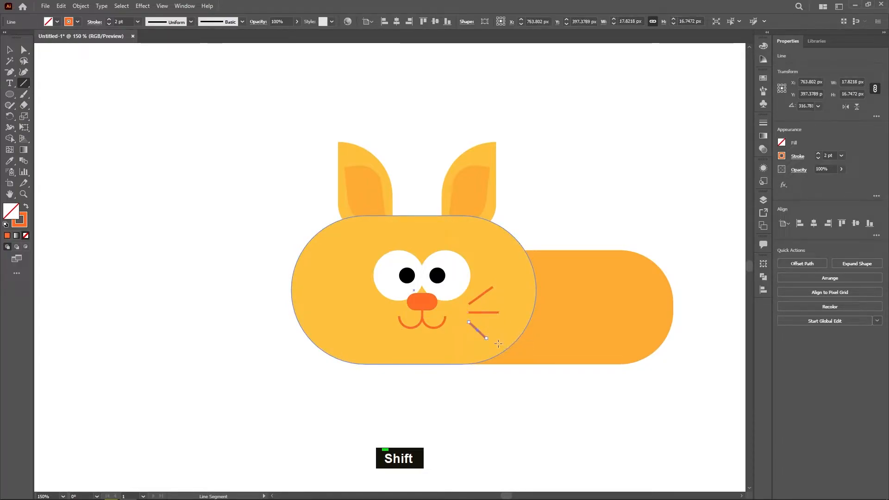
{"action": "key", "text": "v"}
{"action": "left_click", "coordinate": [504, 392]}
- Duplicate the three whiskers onto the left cheek and reflect the copies across the vertical axis
{"action": "left_click", "coordinate": [482, 336]}
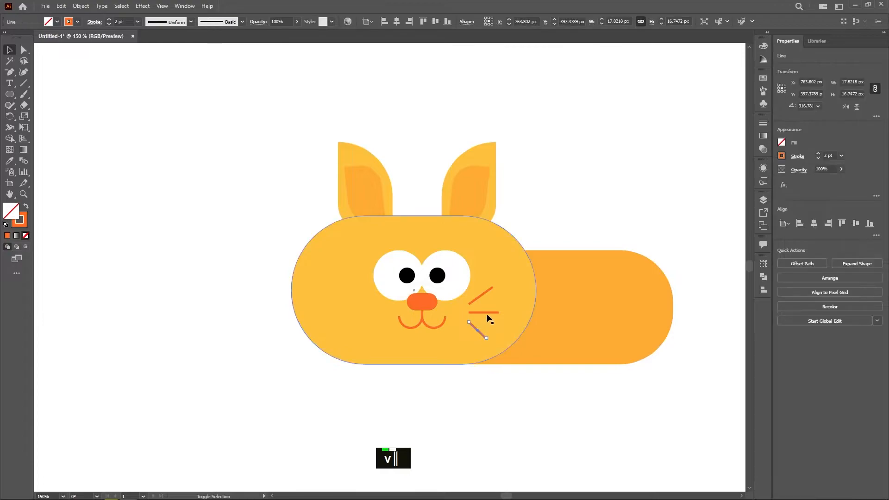
{"action": "left_click", "coordinate": [486, 313], "text": "shift"}
{"action": "left_click", "coordinate": [483, 294], "text": "shift"}
{"action": "left_click_drag", "start_coordinate": [489, 316], "coordinate": [352, 310]}
{"action": "right_click", "coordinate": [352, 310]}
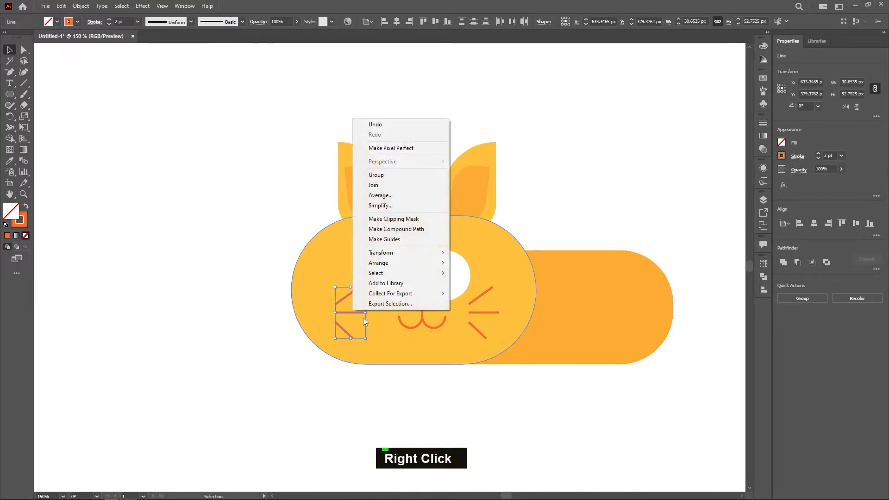
{"action": "mouse_move", "coordinate": [393, 252]}
{"action": "left_click", "coordinate": [496, 284]}
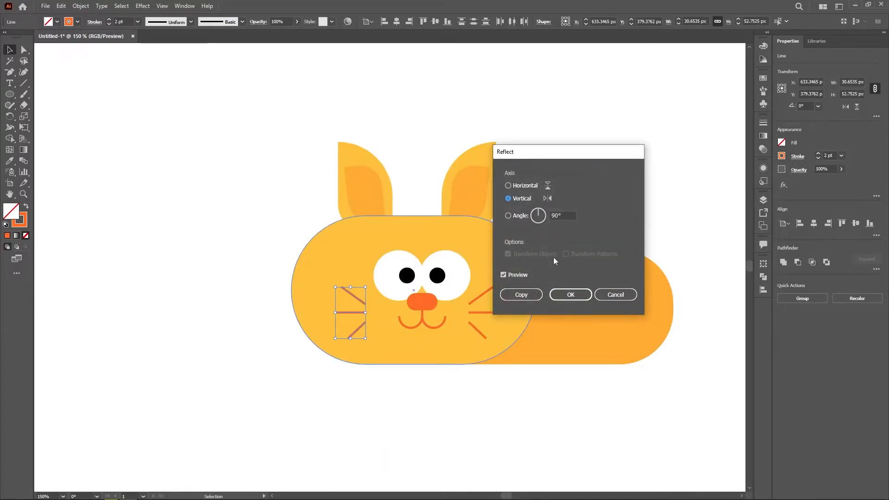
{"action": "left_click", "coordinate": [570, 295]}
- Set the stroke weight of all six whiskers to 4 pt
{"action": "left_click", "coordinate": [483, 313], "text": "shift"}
{"action": "left_click", "coordinate": [482, 295], "text": "shift"}
{"action": "left_click", "coordinate": [479, 335], "text": "shift"}
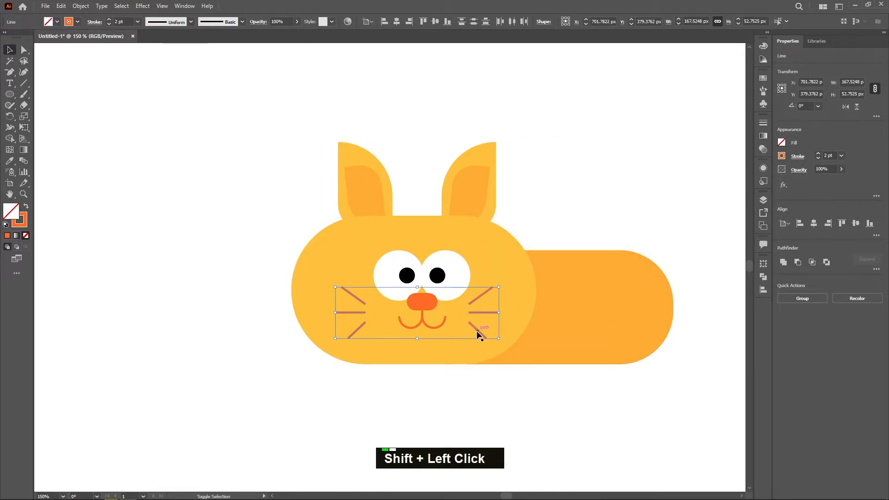
{"action": "left_click", "coordinate": [818, 154]}
{"action": "left_click", "coordinate": [818, 154]}
{"action": "double_click", "coordinate": [592, 345]}
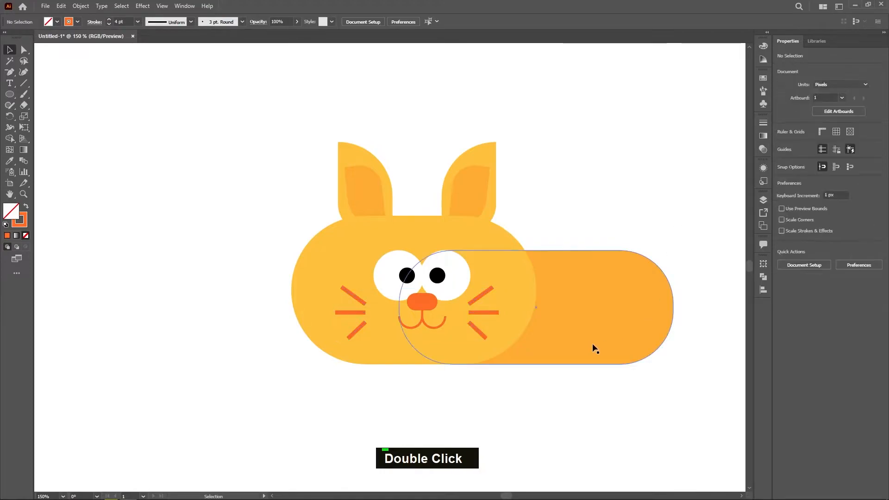
- Draw a rectangle about 63 by 36 px overlapping the lower edge of the body near its rear end
{"action": "scroll", "coordinate": [592, 361], "scroll_direction": "down", "scroll_amount": 3, "text": "alt"}
{"action": "middle_click", "coordinate": [591, 363]}
{"action": "scroll", "coordinate": [512, 297], "scroll_direction": "up", "scroll_amount": 3, "text": "alt"}
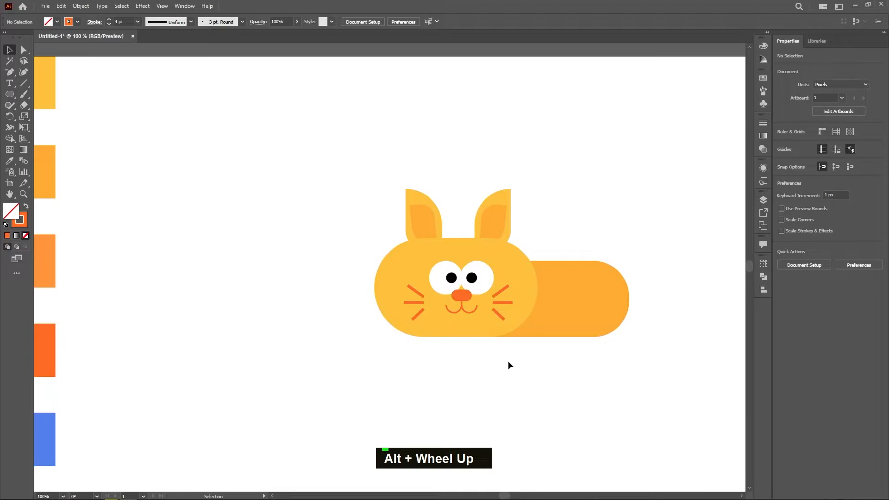
{"action": "middle_click", "coordinate": [606, 362]}
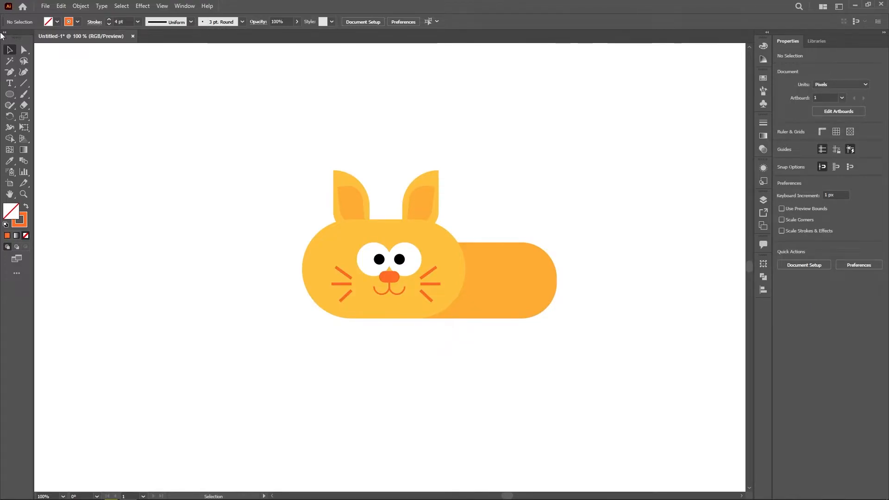
{"action": "right_click", "coordinate": [11, 95]}
{"action": "left_click", "coordinate": [68, 106]}
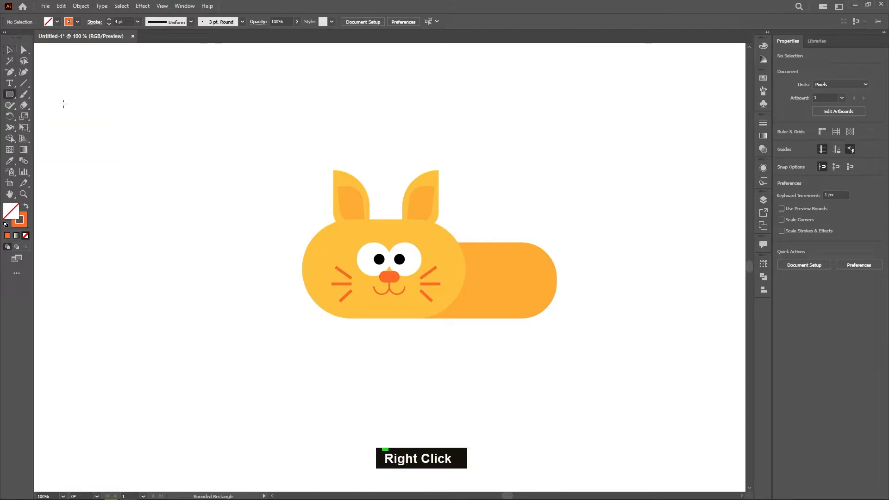
{"action": "right_click", "coordinate": [10, 95]}
{"action": "left_click", "coordinate": [56, 94]}
{"action": "left_click_drag", "start_coordinate": [495, 304], "coordinate": [535, 327]}
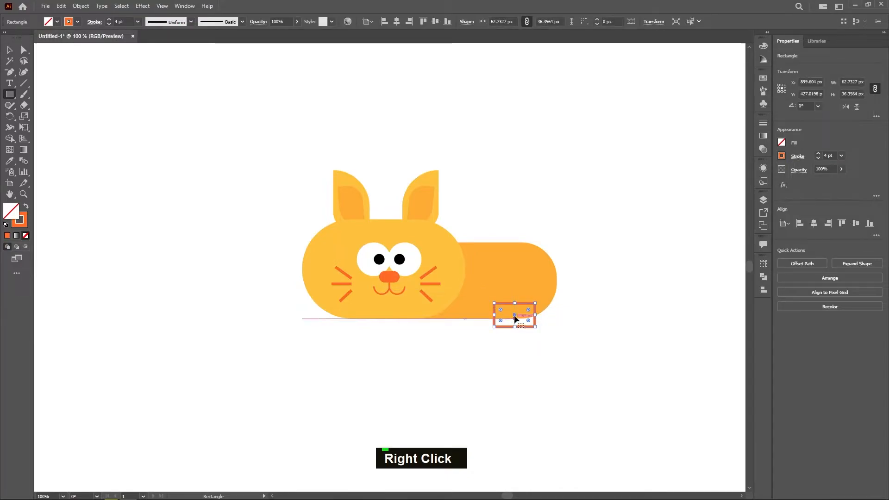
- Turn the rectangle's orange outline into a fill and recolor it with the light orange of the third palette swatch
{"action": "left_click", "coordinate": [27, 209]}
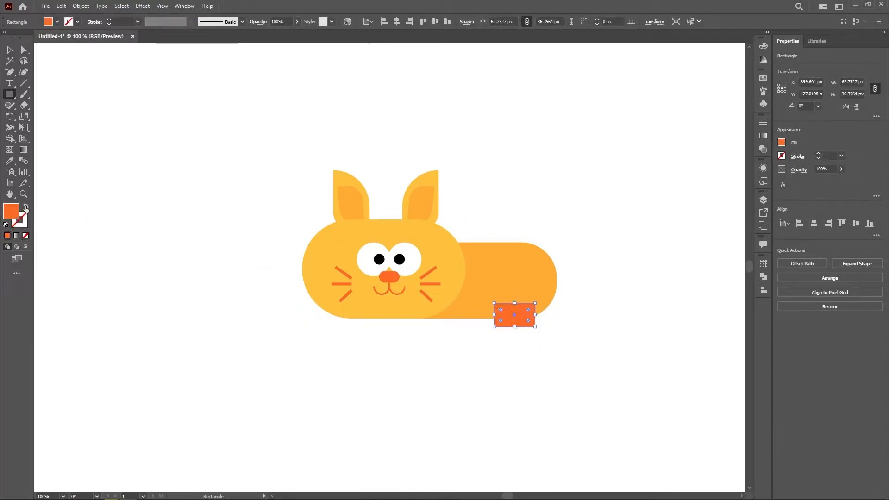
{"action": "key", "text": "v"}
{"action": "scroll", "coordinate": [457, 353], "scroll_direction": "down", "scroll_amount": 2, "text": "alt"}
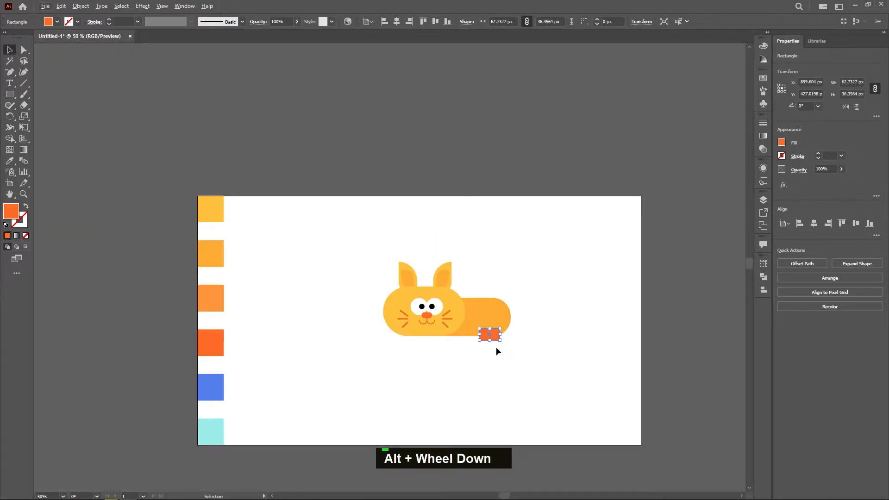
{"action": "key", "text": "i"}
{"action": "left_click", "coordinate": [217, 299]}
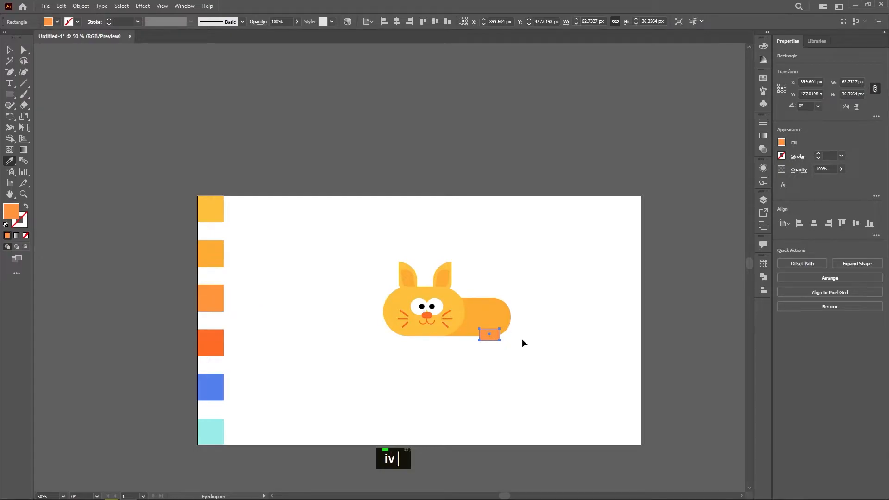
- Widen the leg rectangle to about 71 px and fully round its corners
{"action": "key", "text": "v"}
{"action": "scroll", "coordinate": [485, 342], "scroll_direction": "up", "scroll_amount": 3, "text": "alt"}
{"action": "left_click_drag", "start_coordinate": [511, 329], "coordinate": [517, 293]}
{"action": "left_click", "coordinate": [561, 337]}
{"action": "middle_click", "coordinate": [558, 343]}
- Add a flatter rounded copy about 25 px high as a foot, overlapping the leg's left half and aligned with its bottom
{"action": "left_click_drag", "start_coordinate": [453, 341], "coordinate": [495, 308]}
{"action": "left_click", "coordinate": [448, 344]}
{"action": "left_click", "coordinate": [457, 327]}
{"action": "left_click", "coordinate": [485, 373]}
- Bring the larger rounded leg shape to the front of the stacking order
{"action": "right_click", "coordinate": [495, 315]}
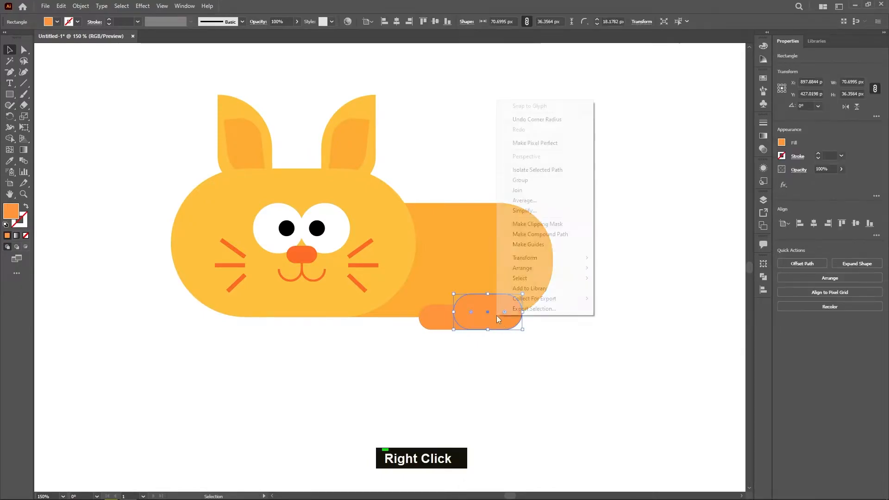
{"action": "mouse_move", "coordinate": [556, 268]}
{"action": "left_click", "coordinate": [630, 270]}
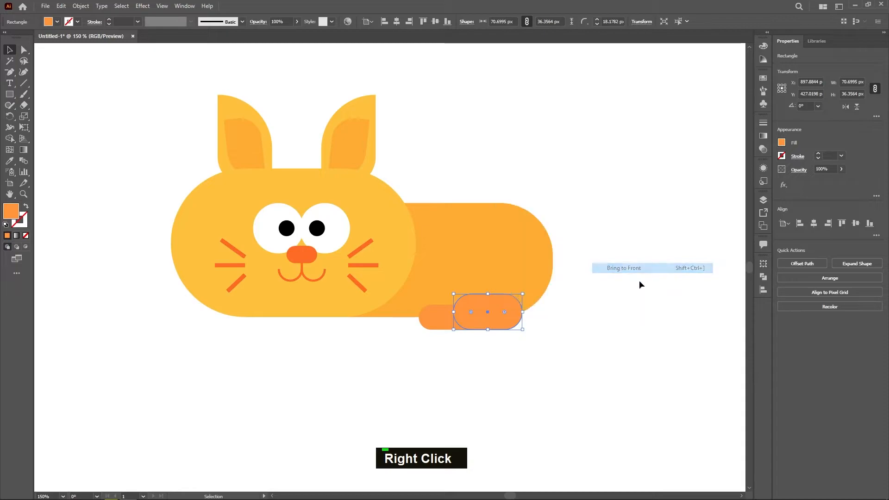
{"action": "left_click", "coordinate": [607, 342]}
- Recolor the smaller rounded foot shape with the yellow sampled from the head
{"action": "left_click", "coordinate": [443, 325]}
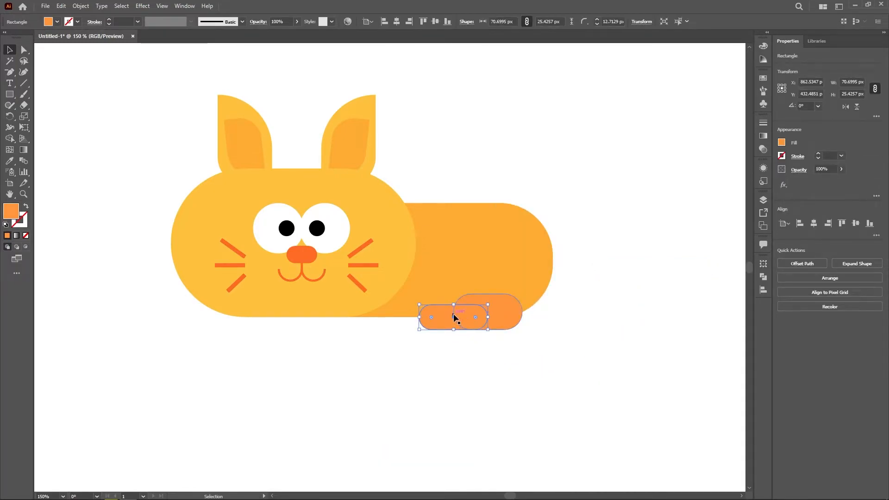
{"action": "key", "text": "i"}
{"action": "left_click", "coordinate": [405, 276]}
{"action": "key", "text": "v"}
{"action": "left_click", "coordinate": [482, 377]}
{"action": "scroll", "coordinate": [481, 376], "scroll_direction": "down", "scroll_amount": 3}
{"action": "scroll", "coordinate": [476, 365], "scroll_direction": "up", "scroll_amount": 4}
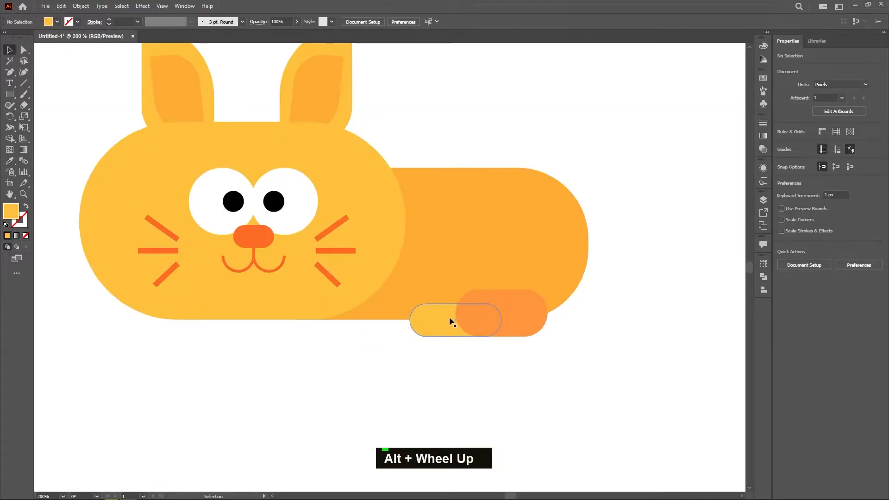
- Shorten the small foot shape from its left end to about 58 px wide
{"action": "left_click", "coordinate": [454, 326]}
{"action": "left_click_drag", "start_coordinate": [411, 321], "coordinate": [426, 324]}
{"action": "left_click", "coordinate": [451, 368]}
- Recolor the larger rounded leg shape with the yellow sampled from the head
{"action": "left_click", "coordinate": [487, 315]}
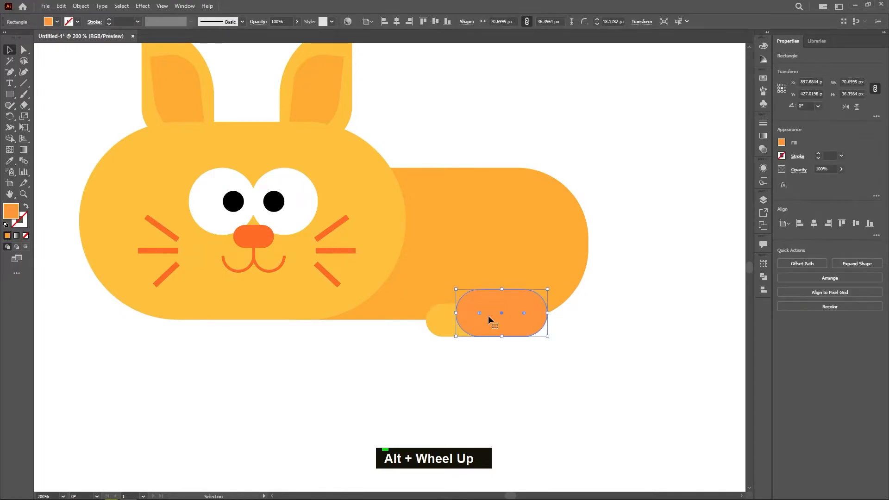
{"action": "key", "text": "i"}
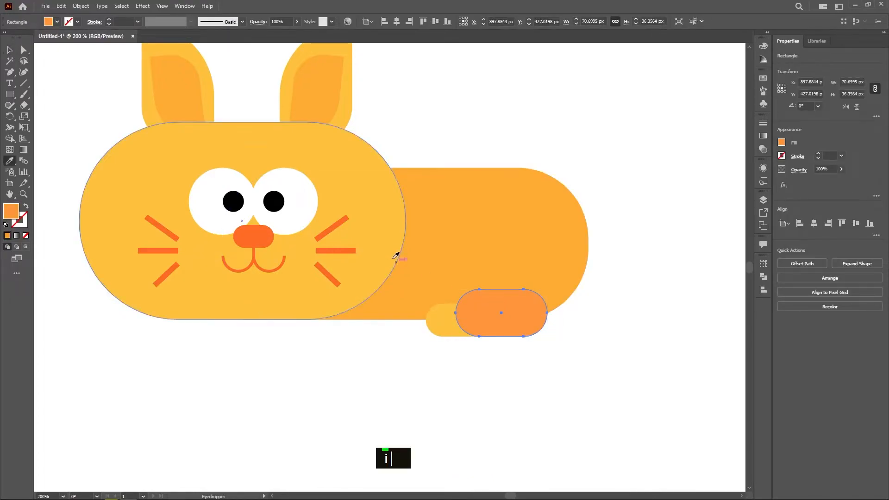
{"action": "left_click", "coordinate": [394, 250]}
{"action": "key", "text": "v"}
{"action": "left_click", "coordinate": [466, 390]}
- Recolor the small foot shape with the orange sampled from the body
{"action": "left_click", "coordinate": [447, 333]}
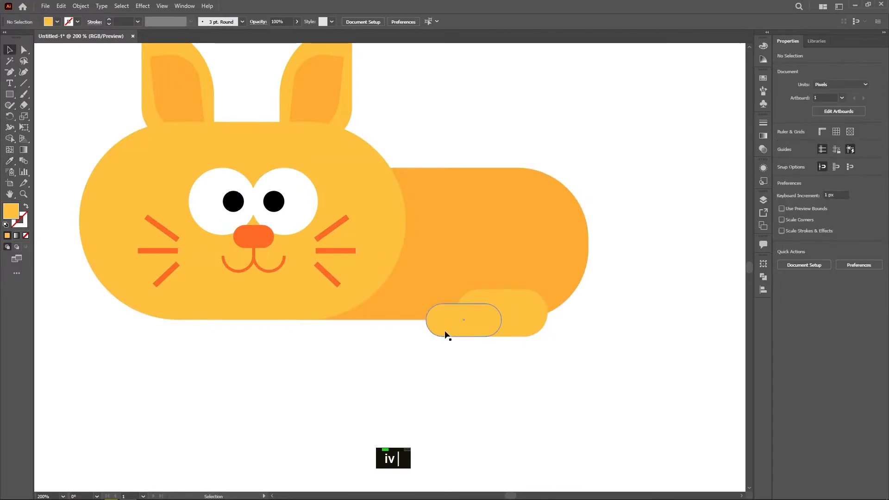
{"action": "key", "text": "i"}
{"action": "left_click", "coordinate": [460, 248]}
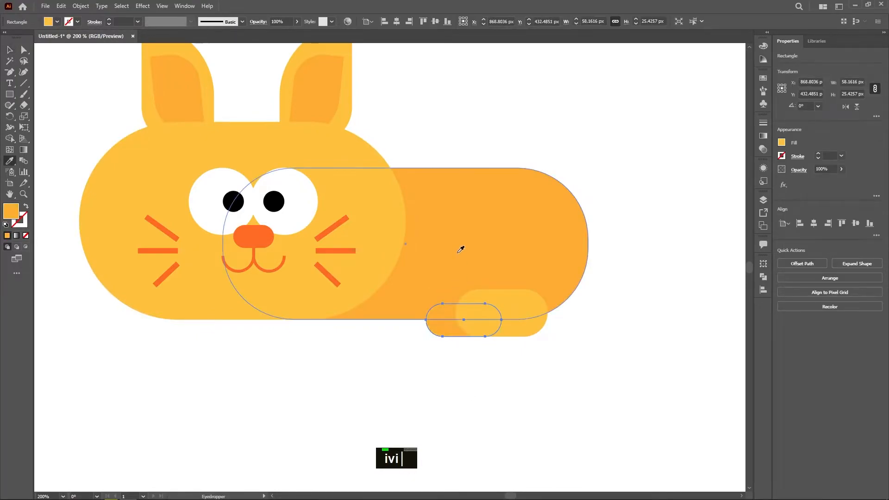
{"action": "key", "text": "v"}
{"action": "left_click", "coordinate": [505, 371]}
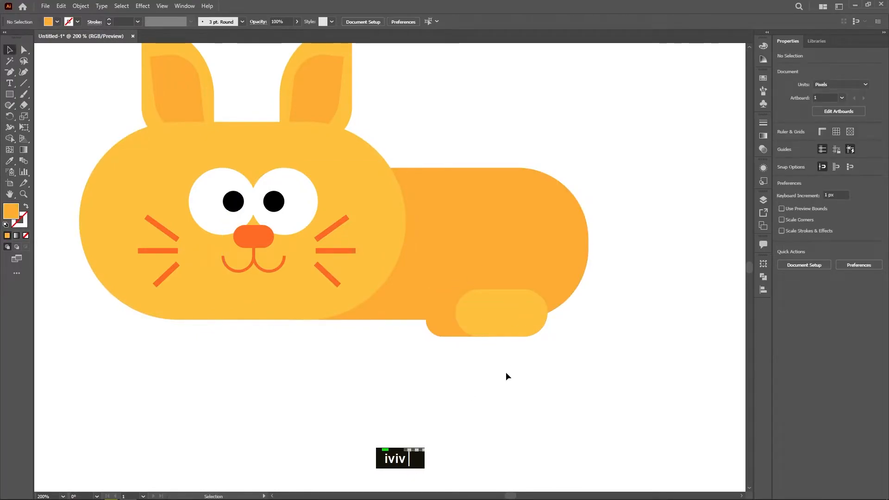
- Recolor the small foot shape with the red-orange palette swatch on the artboard
{"action": "left_click", "coordinate": [446, 334]}
{"action": "key", "text": "i"}
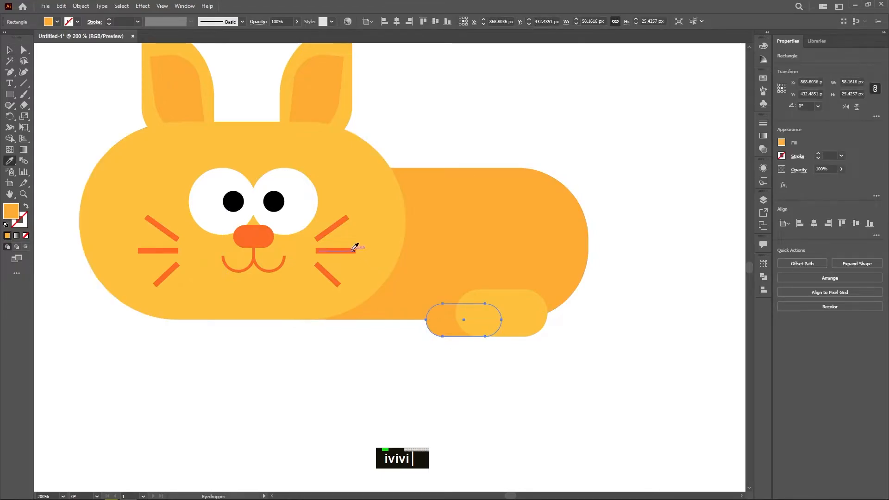
{"action": "left_click", "coordinate": [354, 250]}
{"action": "key", "text": "ctrl+z"}
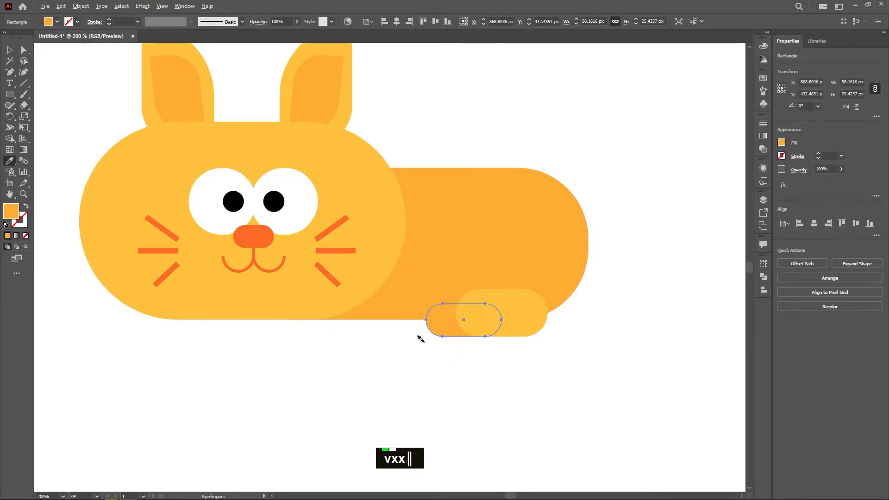
{"action": "scroll", "coordinate": [422, 337], "scroll_direction": "down", "scroll_amount": 3}
{"action": "left_click_drag", "start_coordinate": [316, 338], "coordinate": [481, 342]}
{"action": "left_click", "coordinate": [253, 348]}
{"action": "left_click_drag", "start_coordinate": [554, 369], "coordinate": [490, 339]}
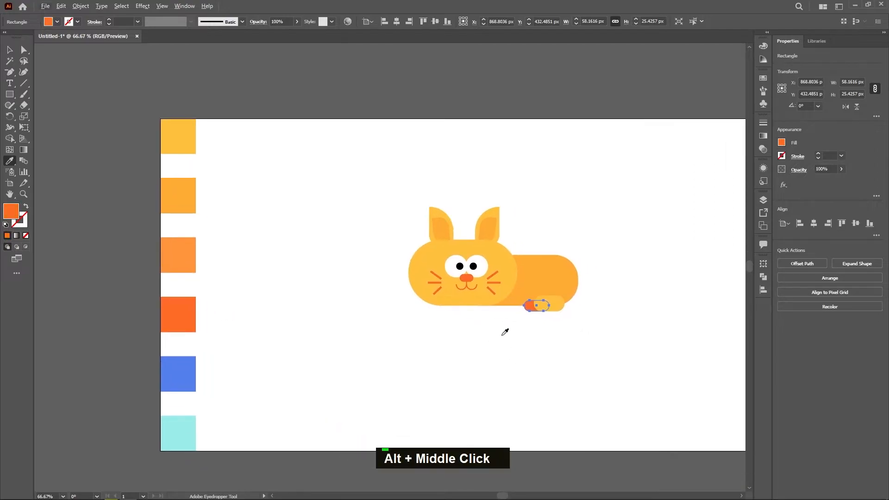
{"action": "key", "text": "alt+v"}
{"action": "left_click", "coordinate": [542, 325]}
{"action": "key", "text": "ctrl+z"}
{"action": "key", "text": "v"}
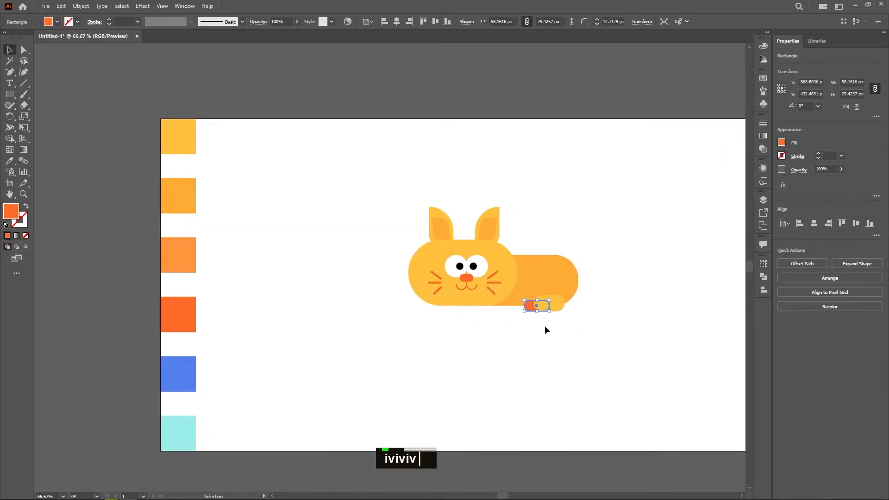
{"action": "left_click", "coordinate": [544, 326]}
- Draw a square of about 37 px across the lower edge of the head and fill it with white
{"action": "scroll", "coordinate": [543, 324], "scroll_direction": "up", "scroll_amount": 2}
{"action": "left_click_drag", "start_coordinate": [545, 330], "coordinate": [536, 369]}
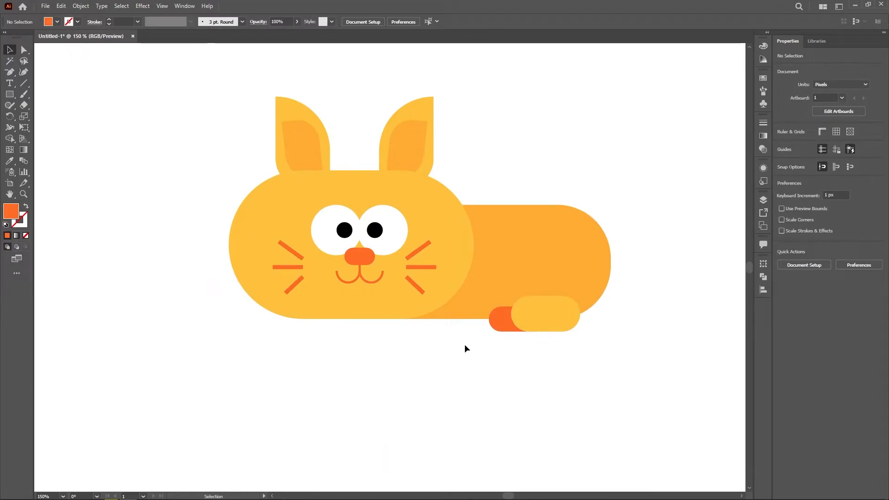
{"action": "left_click_drag", "start_coordinate": [506, 360], "coordinate": [503, 369]}
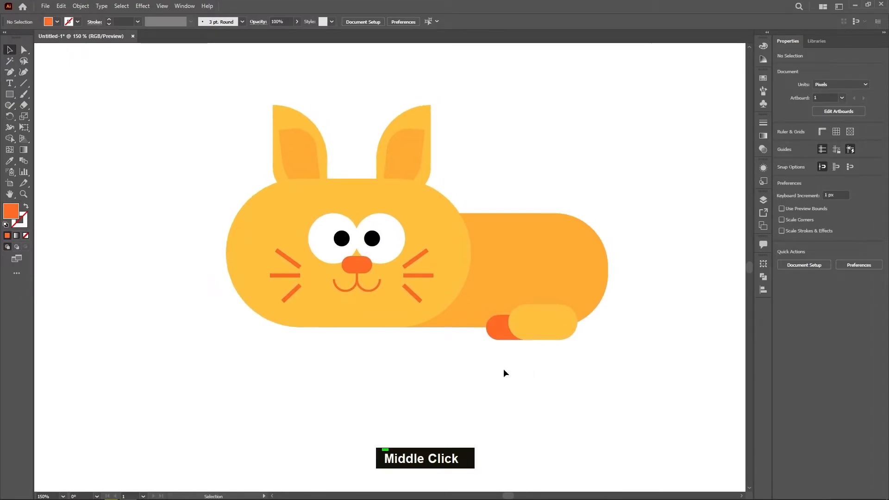
{"action": "left_click", "coordinate": [10, 95]}
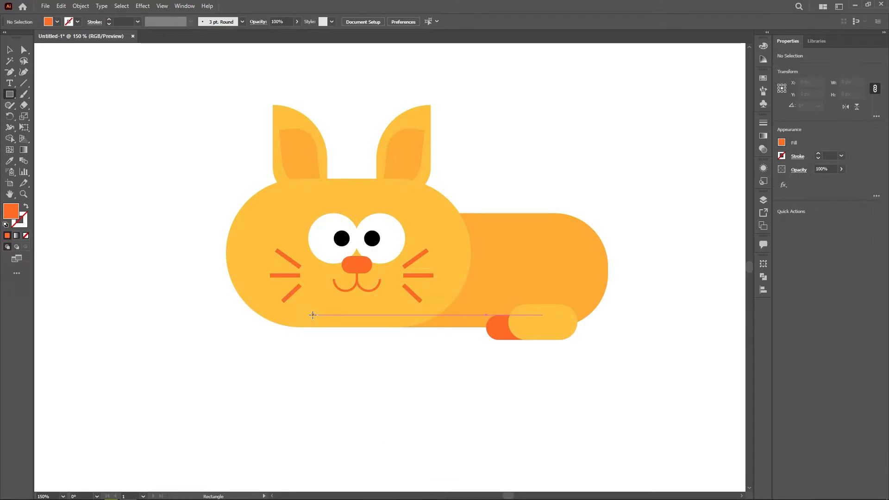
{"action": "left_click_drag", "start_coordinate": [300, 314], "coordinate": [334, 348]}
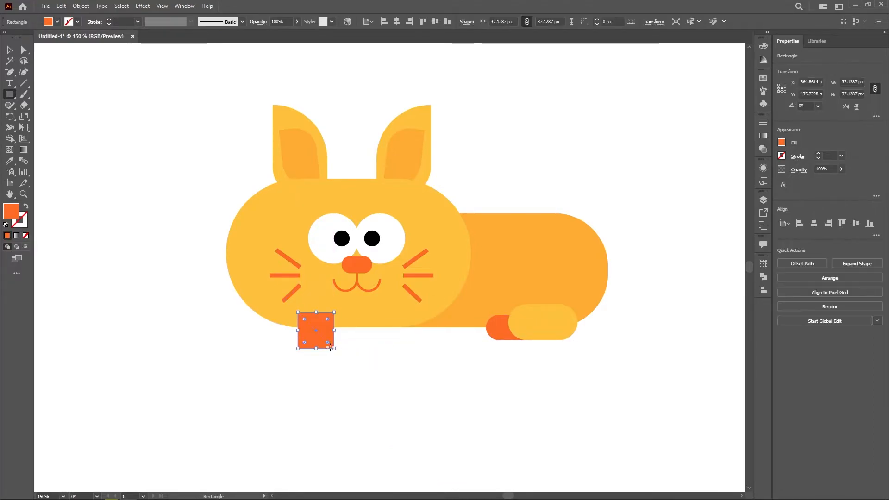
{"action": "key", "text": "i"}
{"action": "left_click", "coordinate": [374, 351]}
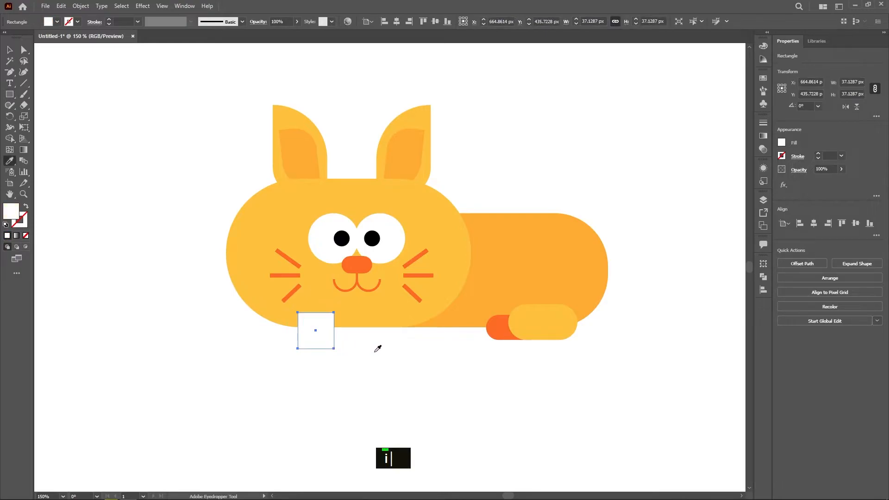
- Make two white front paws by rounding the square's corners to about 10 px and placing a matching copy beside it
{"action": "key", "text": "v"}
{"action": "left_click_drag", "start_coordinate": [327, 323], "coordinate": [376, 342]}
{"action": "key", "text": "v"}
{"action": "left_click", "coordinate": [374, 367]}
{"action": "left_click", "coordinate": [323, 325]}
{"action": "left_click", "coordinate": [369, 366]}
{"action": "left_click", "coordinate": [323, 339], "text": "shift"}
{"action": "left_click", "coordinate": [362, 338], "text": "shift"}
{"action": "left_click_drag", "start_coordinate": [402, 307], "coordinate": [397, 310]}
{"action": "left_click", "coordinate": [408, 362]}
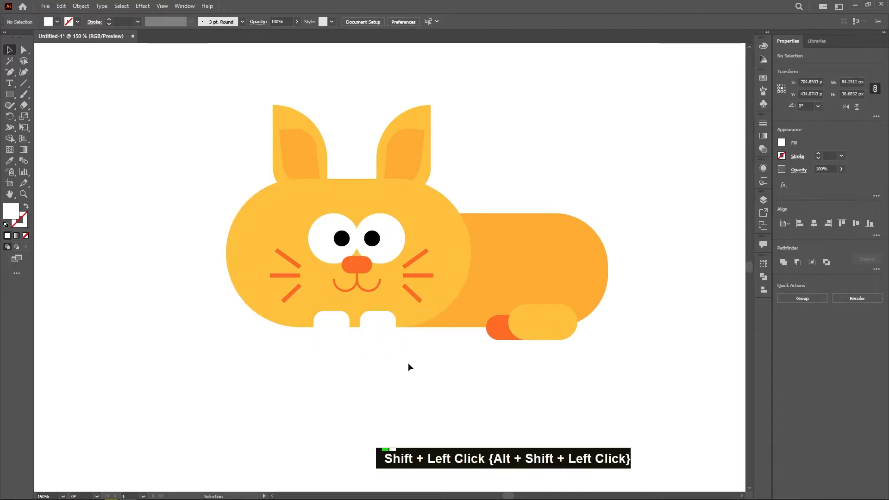
- Move both white paws together slightly to the left along the bottom of the head
{"action": "middle_click", "coordinate": [409, 362]}
{"action": "scroll", "coordinate": [379, 343], "scroll_direction": "down", "scroll_amount": 2}
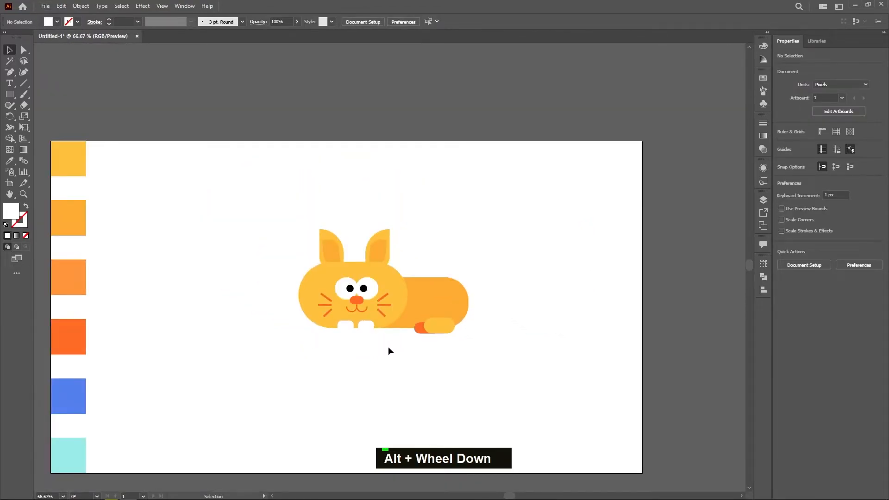
{"action": "scroll", "coordinate": [394, 345], "scroll_direction": "up", "scroll_amount": 1}
{"action": "left_click", "coordinate": [352, 329]}
{"action": "left_click", "coordinate": [369, 333], "text": "shift"}
{"action": "left_click_drag", "start_coordinate": [370, 333], "coordinate": [353, 330]}
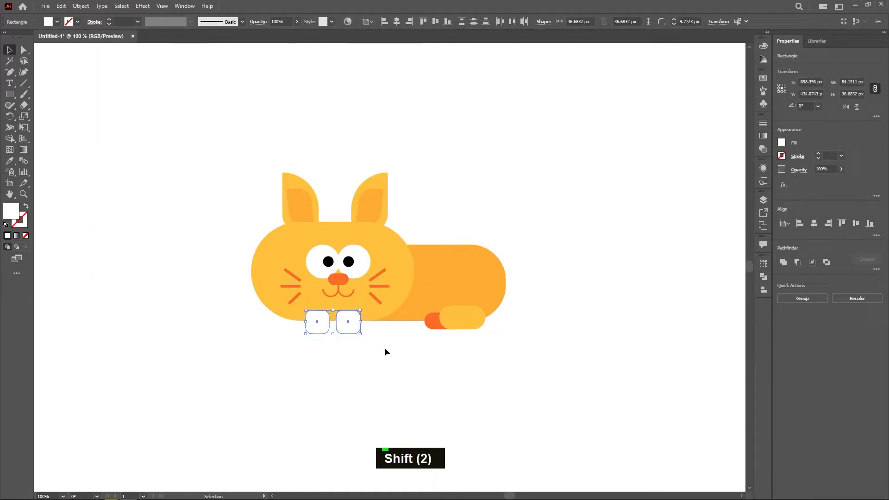
{"action": "left_click", "coordinate": [383, 346]}
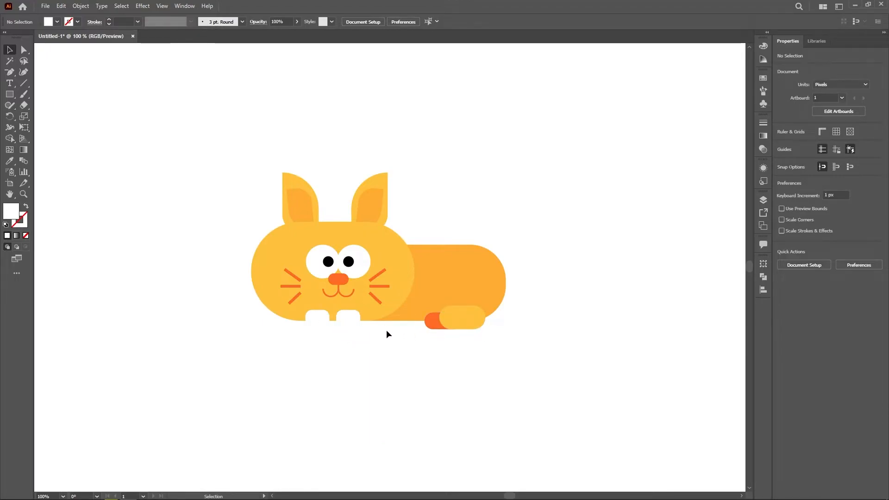
- Draw a thin ground bar about 824 px wide and 13 px high along the cat's underside and fill it with the palette blue
{"action": "left_click", "coordinate": [9, 94]}
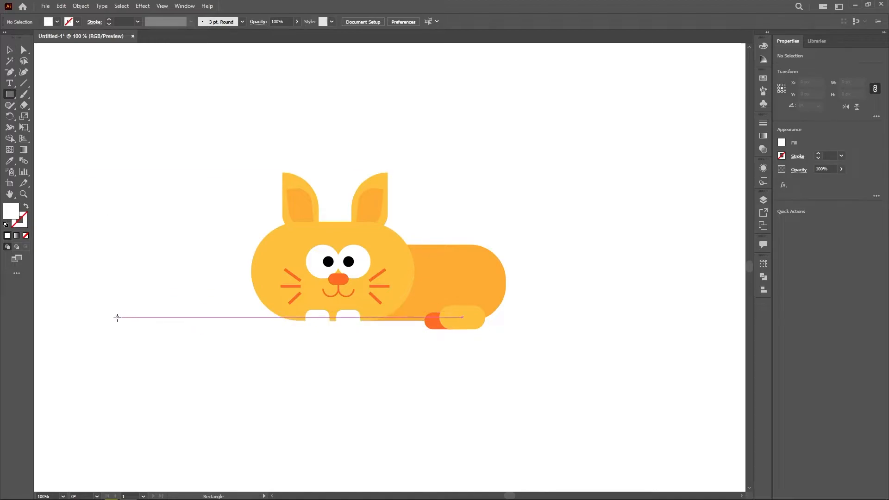
{"action": "left_click_drag", "start_coordinate": [112, 321], "coordinate": [649, 327]}
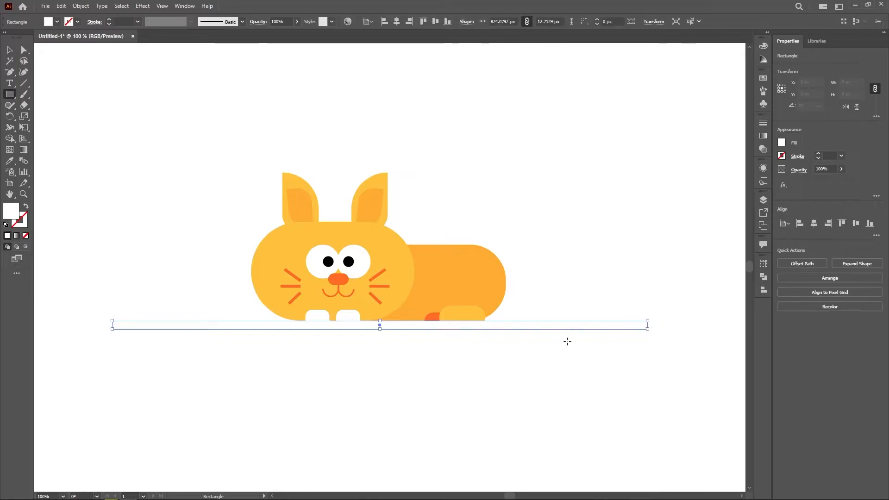
{"action": "scroll", "coordinate": [509, 366], "scroll_direction": "down", "scroll_amount": 3}
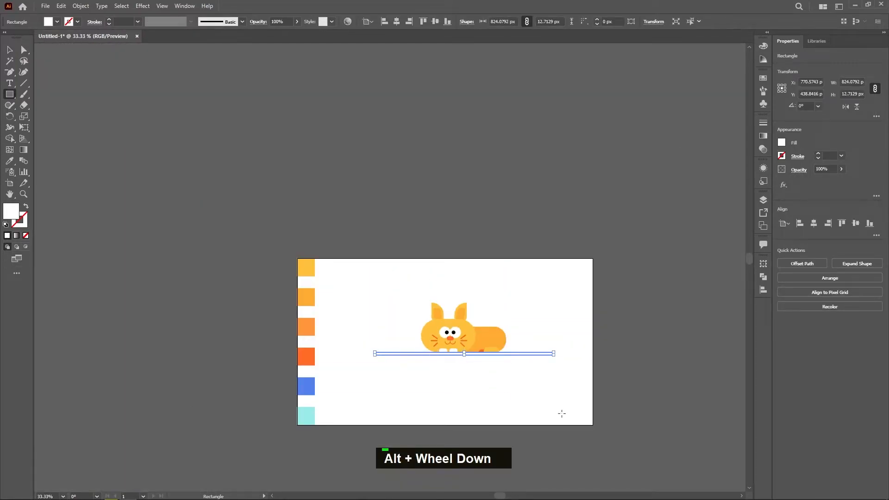
{"action": "key", "text": "i"}
{"action": "left_click", "coordinate": [314, 381]}
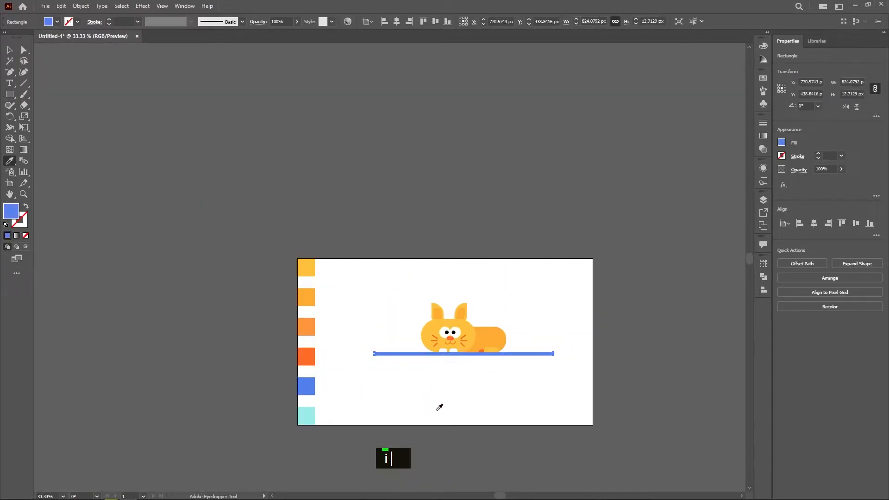
{"action": "key", "text": "v"}
{"action": "left_click", "coordinate": [479, 402]}
- Shorten the blue bar from its right end to about 741 px wide
{"action": "scroll", "coordinate": [456, 365], "scroll_direction": "up", "scroll_amount": 3}
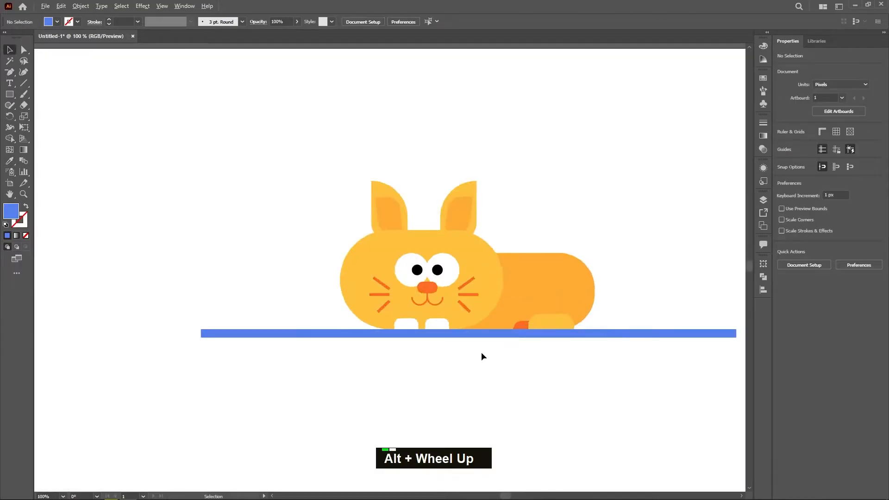
{"action": "left_click", "coordinate": [672, 351]}
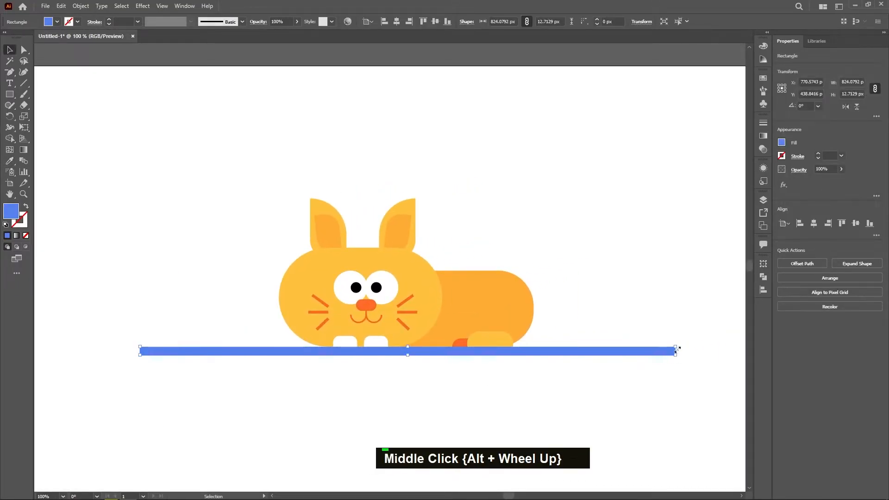
{"action": "scroll", "coordinate": [675, 352], "scroll_direction": "up", "scroll_amount": 2}
{"action": "left_click_drag", "start_coordinate": [677, 351], "coordinate": [570, 351]}
{"action": "scroll", "coordinate": [429, 375], "scroll_direction": "down", "scroll_amount": 2}
- Shorten the blue bar from its left end to about 608 px wide
{"action": "left_click_drag", "start_coordinate": [362, 374], "coordinate": [632, 353]}
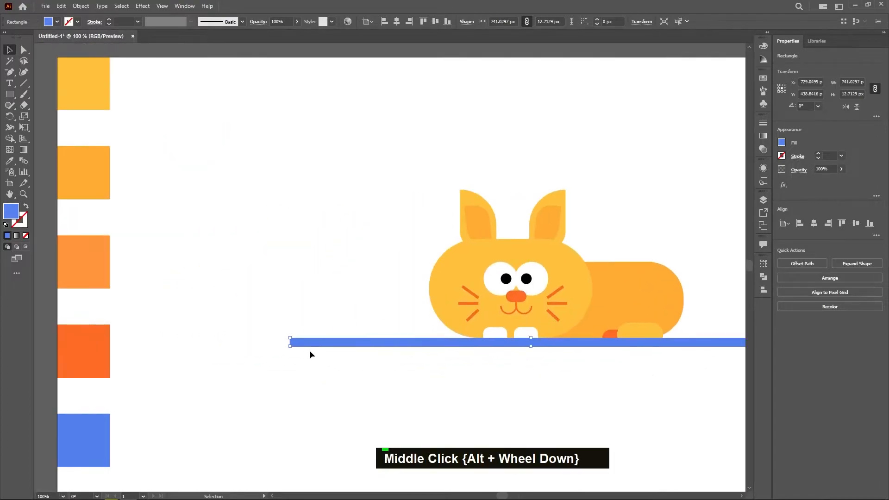
{"action": "scroll", "coordinate": [288, 342], "scroll_direction": "up", "scroll_amount": 2}
{"action": "left_click_drag", "start_coordinate": [288, 342], "coordinate": [460, 335]}
{"action": "left_click_drag", "start_coordinate": [560, 385], "coordinate": [347, 363]}
{"action": "scroll", "coordinate": [347, 363], "scroll_direction": "down", "scroll_amount": 1}
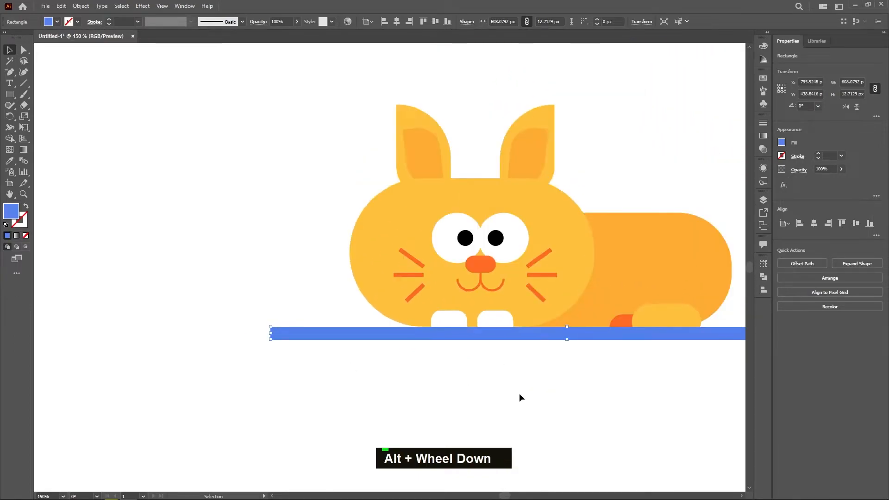
{"action": "scroll", "coordinate": [516, 390], "scroll_direction": "down", "scroll_amount": 1}
{"action": "left_click_drag", "start_coordinate": [515, 390], "coordinate": [363, 355]}
{"action": "left_click", "coordinate": [414, 372]}
{"action": "left_click_drag", "start_coordinate": [404, 375], "coordinate": [450, 386]}
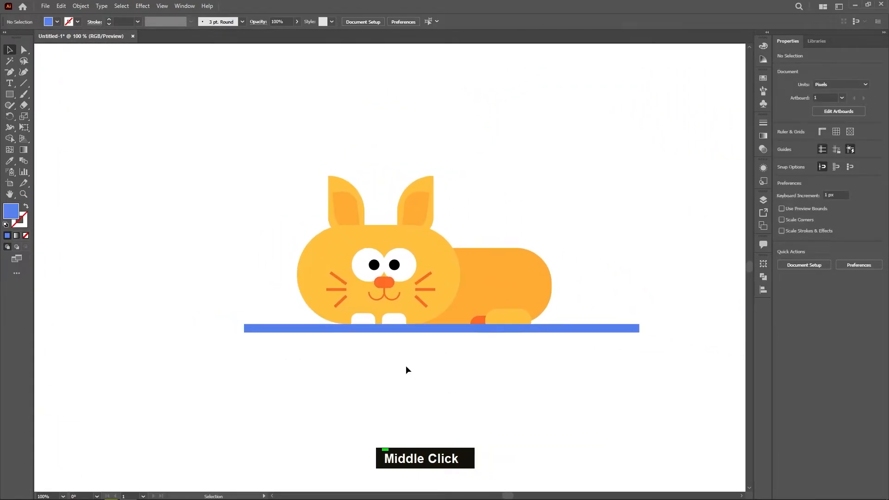
- Bring both white paws to the front, above the blue bar
{"action": "left_click", "coordinate": [363, 320]}
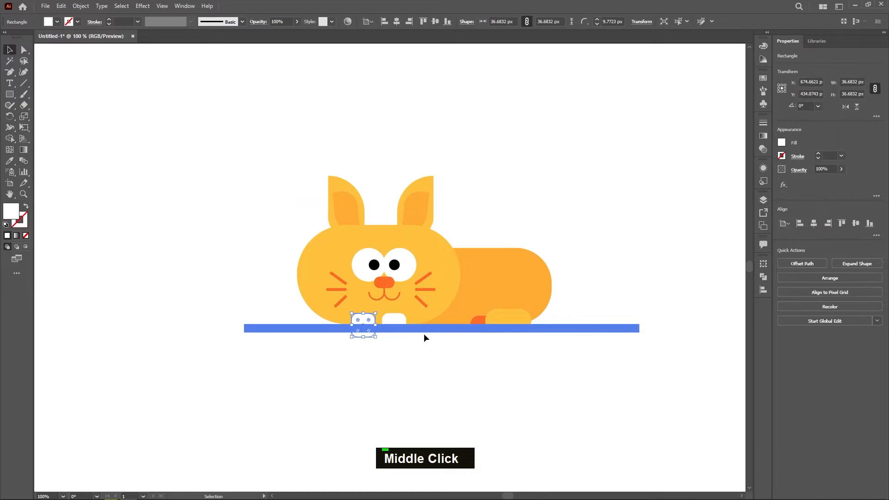
{"action": "left_click", "coordinate": [396, 324], "text": "shift"}
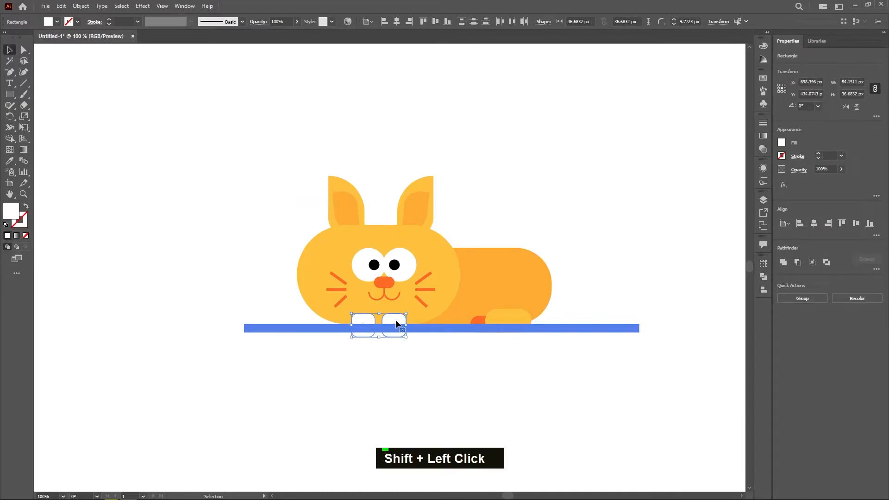
{"action": "right_click", "coordinate": [395, 319]}
{"action": "mouse_move", "coordinate": [434, 275]}
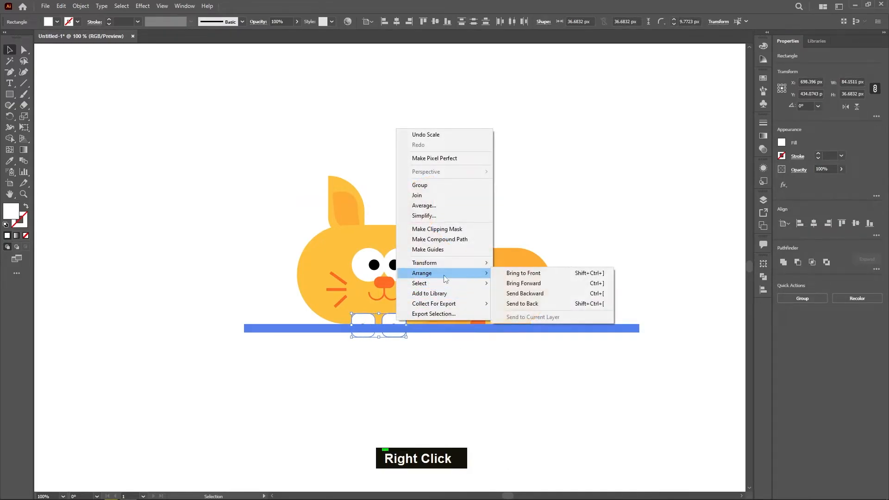
{"action": "left_click", "coordinate": [542, 274]}
{"action": "double_click", "coordinate": [519, 382]}
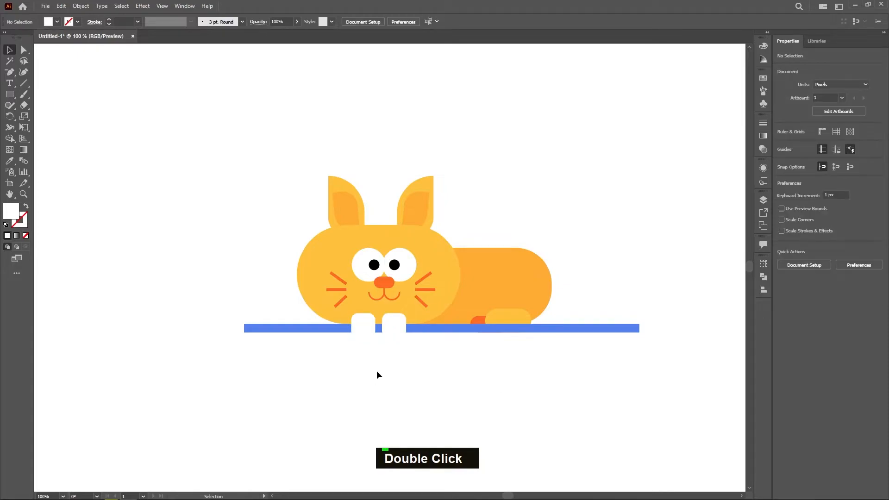
- Round the left paw's corners further to a radius of about 14 px
{"action": "left_click", "coordinate": [363, 326]}
{"action": "left_click", "coordinate": [432, 402]}
{"action": "left_click", "coordinate": [361, 329]}
{"action": "left_click", "coordinate": [397, 326], "text": "shift"}
{"action": "left_click", "coordinate": [373, 366]}
{"action": "left_click", "coordinate": [362, 328]}
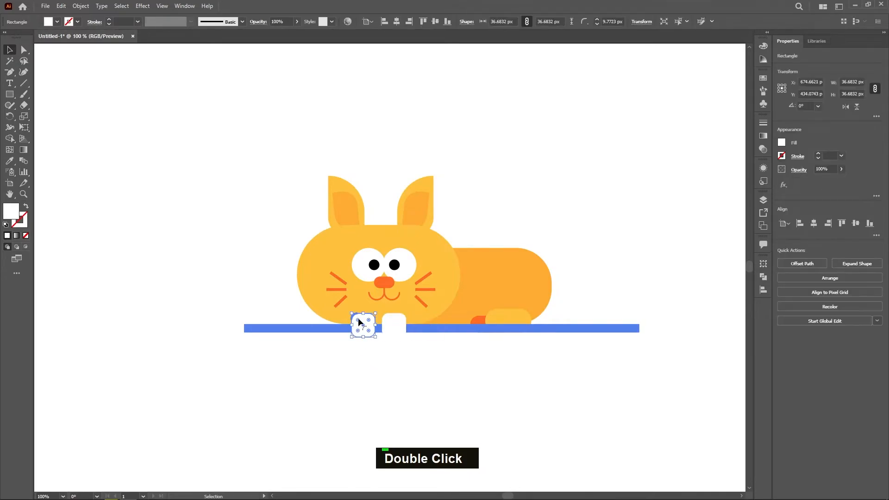
{"action": "left_click", "coordinate": [391, 340]}
- Replace the right paw with a copy of the rounder left paw and lower both paws slightly over the blue bar
{"action": "left_click", "coordinate": [393, 335]}
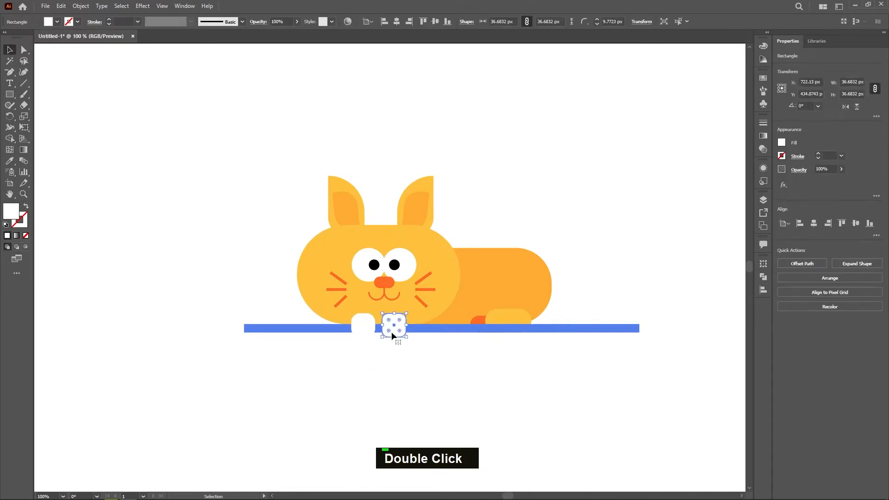
{"action": "key", "text": "Delete"}
{"action": "left_click_drag", "start_coordinate": [362, 325], "coordinate": [385, 329]}
{"action": "left_click", "coordinate": [366, 329], "text": "shift"}
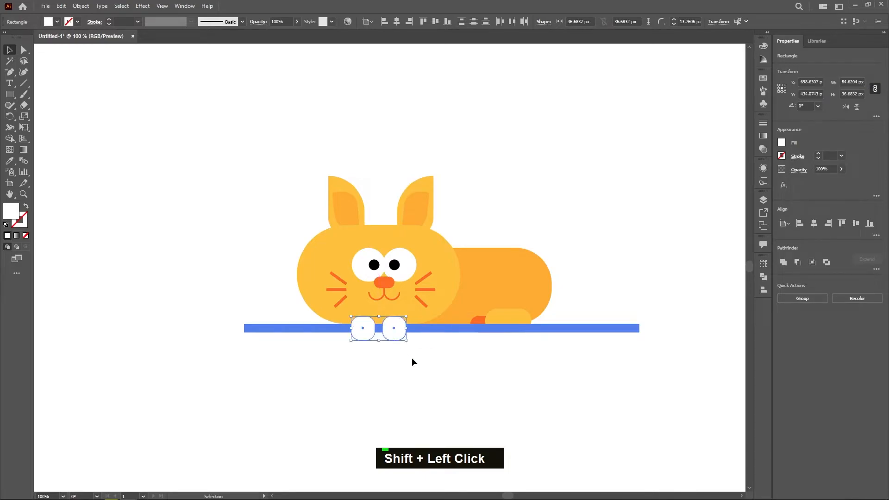
{"action": "left_click", "coordinate": [411, 357]}
{"action": "scroll", "coordinate": [412, 357], "scroll_direction": "down", "scroll_amount": 2, "text": "alt"}
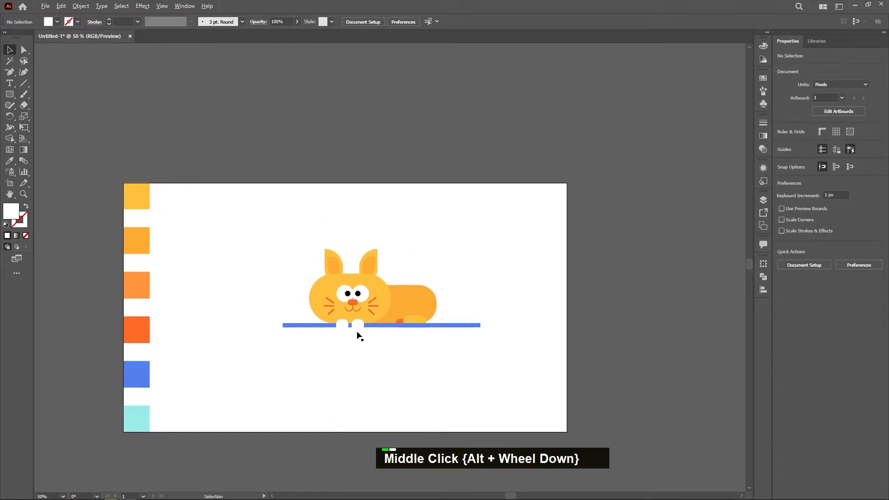
- Extend the blue bar's lower edge downward to make the bar about 18 px high
{"action": "scroll", "coordinate": [358, 334], "scroll_direction": "up", "scroll_amount": 2, "text": "alt"}
{"action": "middle_click", "coordinate": [383, 336]}
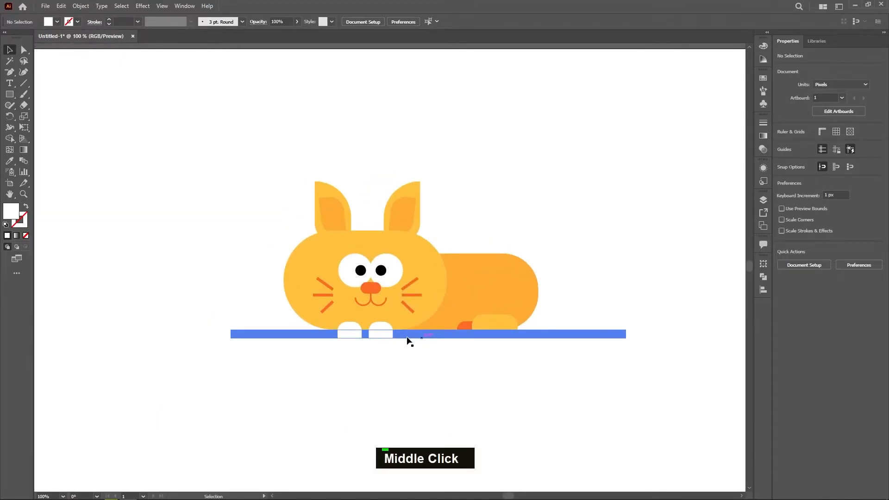
{"action": "scroll", "coordinate": [443, 349], "scroll_direction": "down", "scroll_amount": 1, "text": "alt"}
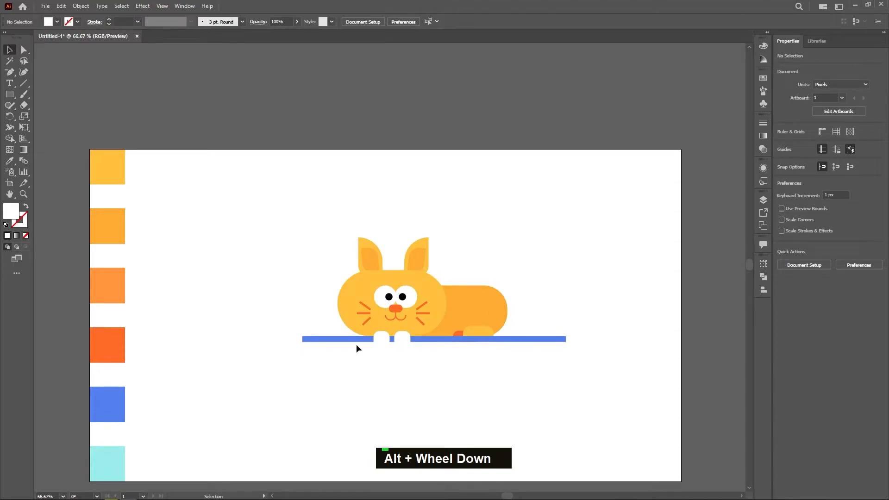
{"action": "left_click", "coordinate": [340, 339]}
{"action": "scroll", "coordinate": [340, 340], "scroll_direction": "up", "scroll_amount": 2, "text": "alt"}
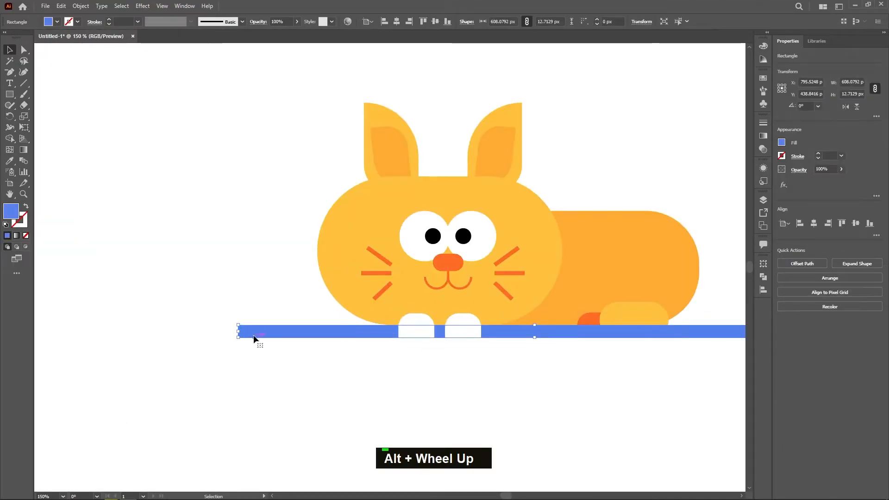
{"action": "left_click_drag", "start_coordinate": [532, 340], "coordinate": [533, 342]}
{"action": "left_click", "coordinate": [529, 361]}
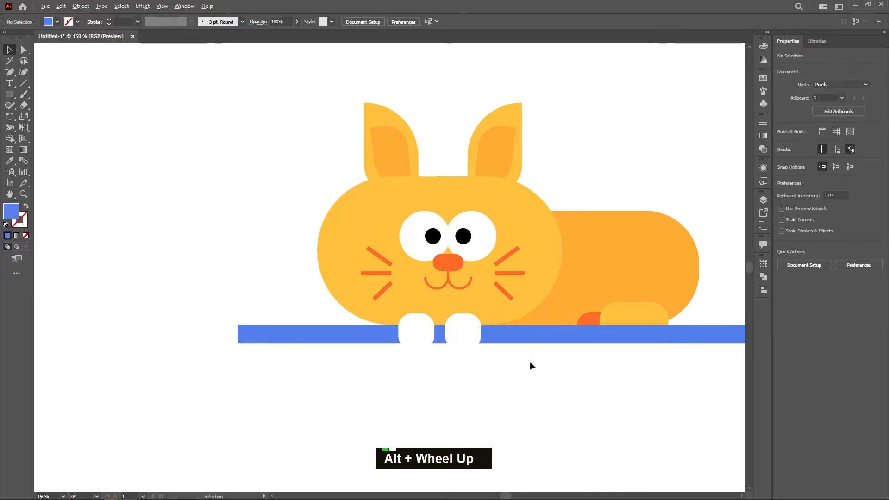
{"action": "scroll", "coordinate": [529, 361], "scroll_direction": "down", "scroll_amount": 2}
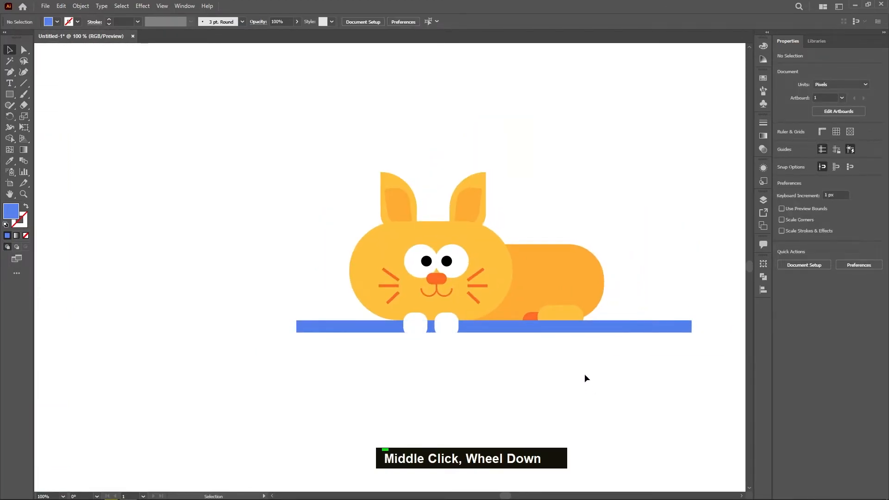
- Bring the orange and yellow hind legs to the front, above the blue bar
{"action": "left_click", "coordinate": [533, 314]}
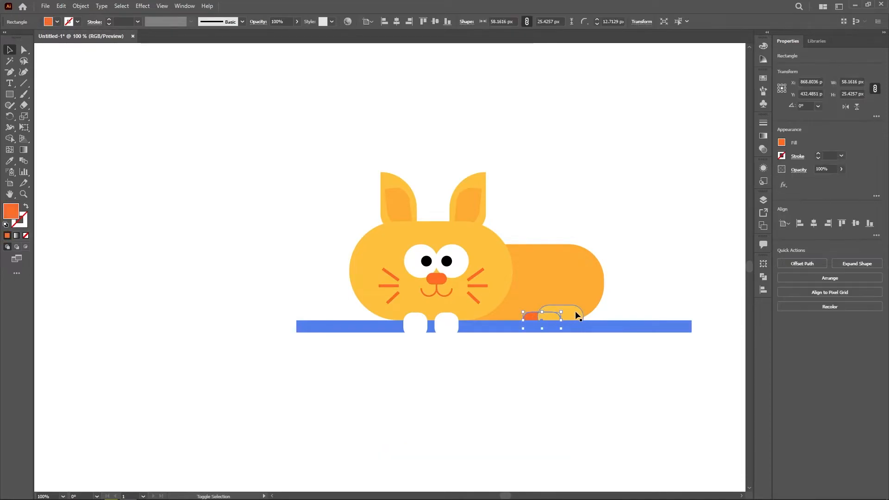
{"action": "left_click", "coordinate": [574, 313], "text": "shift"}
{"action": "right_click", "coordinate": [561, 319]}
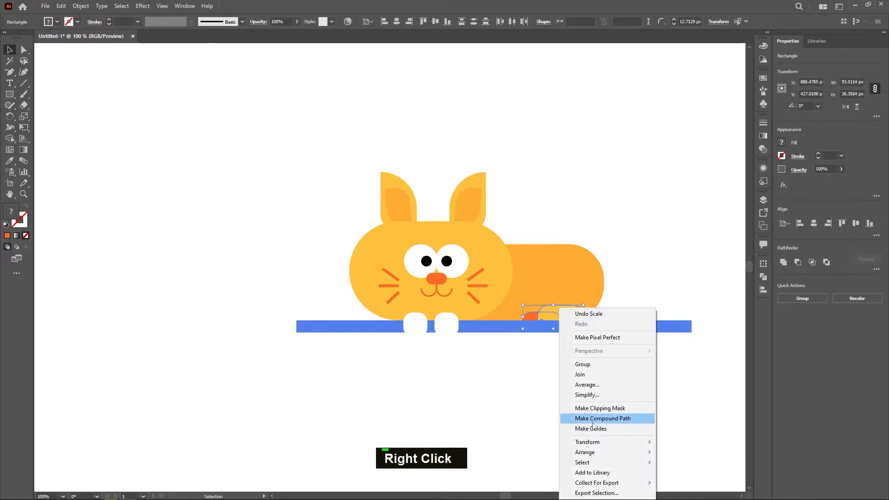
{"action": "mouse_move", "coordinate": [608, 456]}
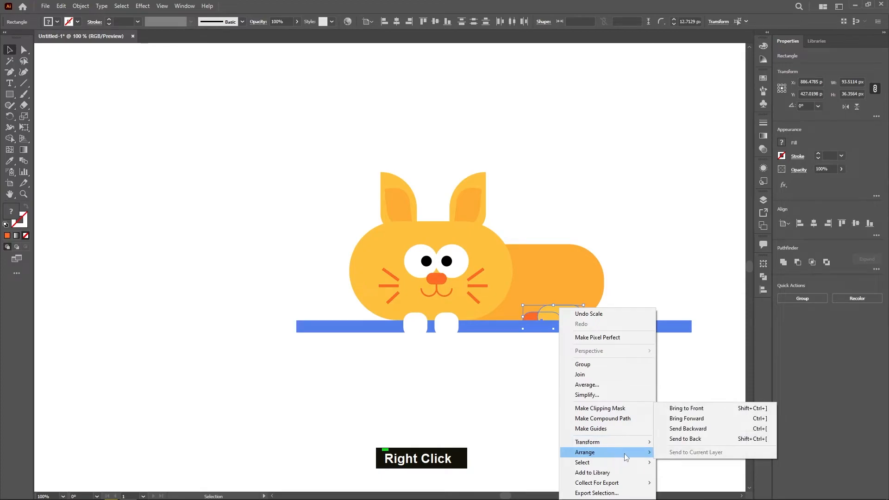
{"action": "left_click", "coordinate": [696, 408]}
{"action": "double_click", "coordinate": [601, 399]}
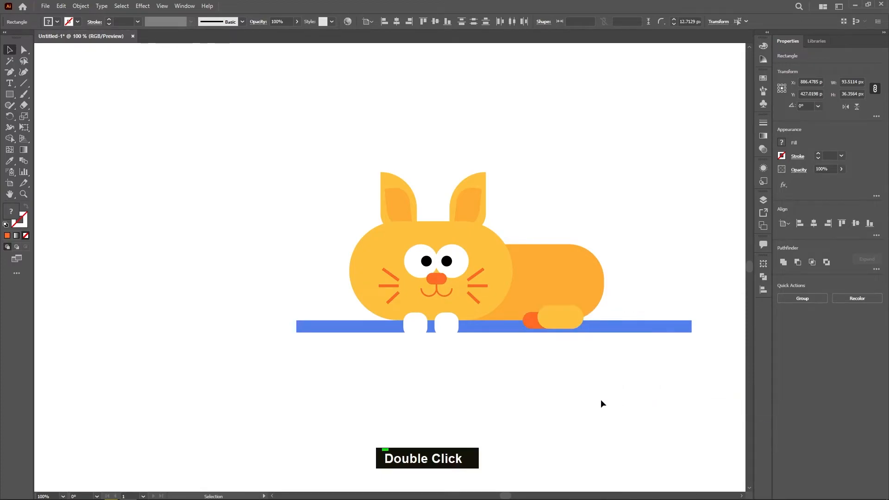
- Try to stretch both hind legs down to the blue bar's lower edge
{"action": "left_click", "coordinate": [624, 329]}
{"action": "left_click", "coordinate": [551, 324]}
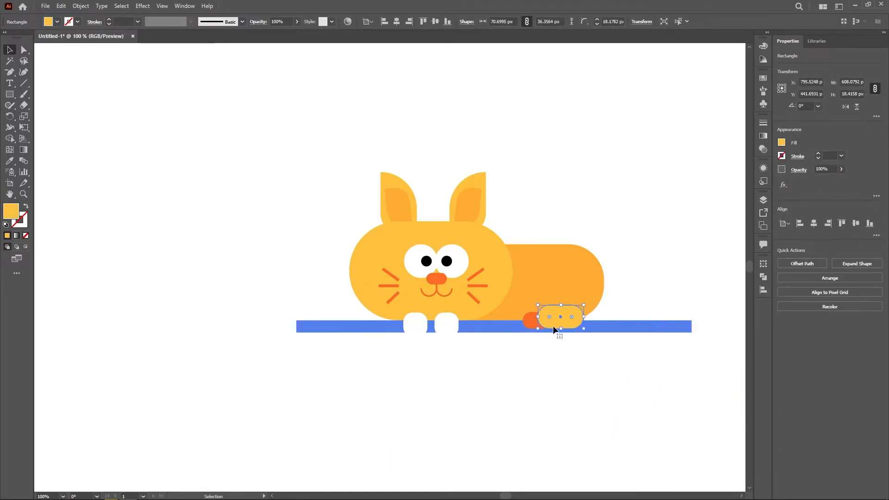
{"action": "left_click", "coordinate": [532, 324], "text": "shift"}
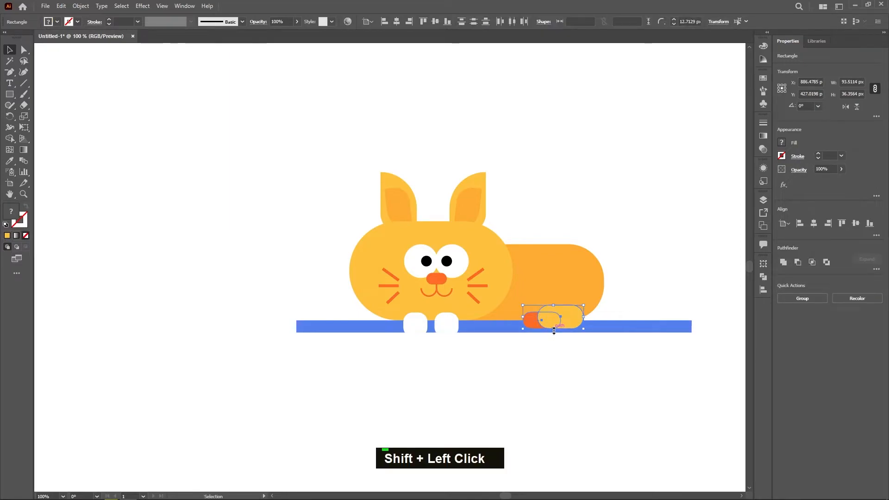
{"action": "left_click_drag", "start_coordinate": [553, 333], "coordinate": [553, 333]}
{"action": "left_click", "coordinate": [571, 369]}
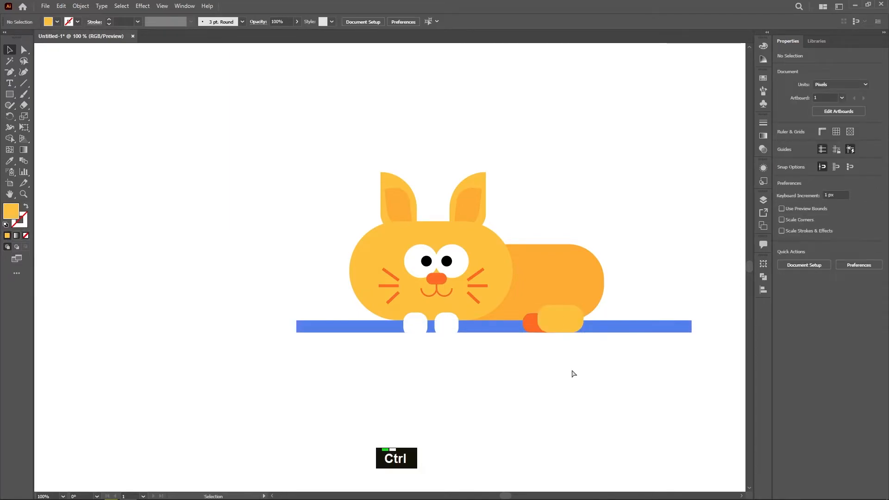
{"action": "key", "text": "ctrl+z"}
- Move both hind legs down together so their undersides line up with the blue bar's lower edge
{"action": "left_click", "coordinate": [589, 329]}
{"action": "left_click", "coordinate": [556, 315]}
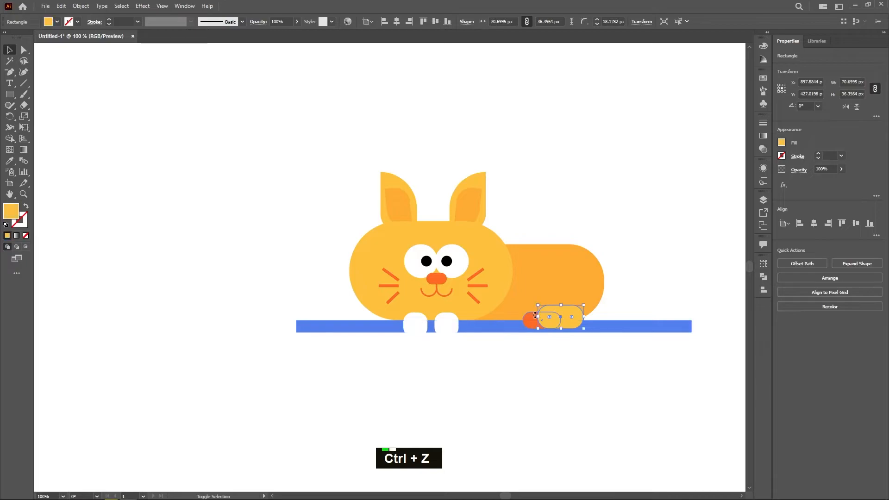
{"action": "left_click", "coordinate": [529, 323], "text": "shift"}
{"action": "scroll", "coordinate": [563, 326], "scroll_direction": "up", "scroll_amount": 2, "text": "alt"}
{"action": "left_click_drag", "start_coordinate": [567, 319], "coordinate": [567, 320]}
{"action": "left_click", "coordinate": [571, 361], "text": "shift"}
{"action": "scroll", "coordinate": [574, 366], "scroll_direction": "down", "scroll_amount": 1, "text": "alt"}
{"action": "scroll", "coordinate": [573, 366], "scroll_direction": "down", "scroll_amount": 2, "text": "alt"}
{"action": "left_click_drag", "start_coordinate": [617, 388], "coordinate": [598, 317]}
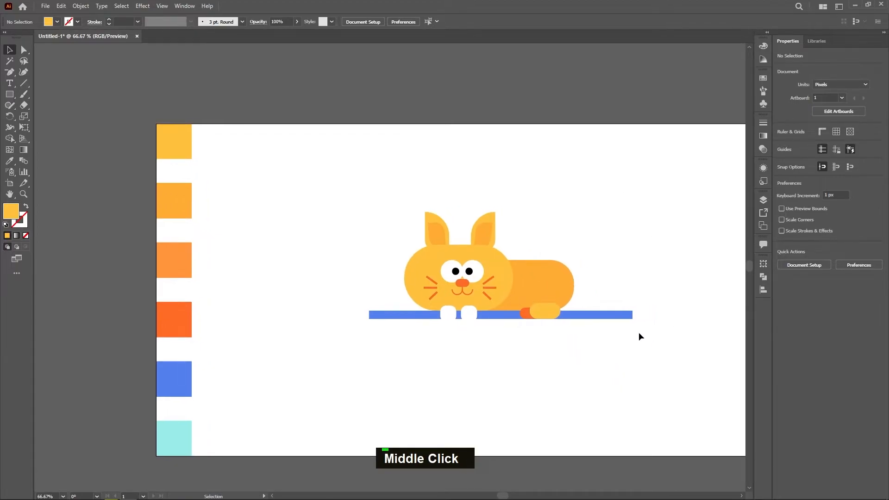
- Draw a circle about 275 px in diameter with the Ellipse tool and place it beside the cat's rear
{"action": "right_click", "coordinate": [9, 94]}
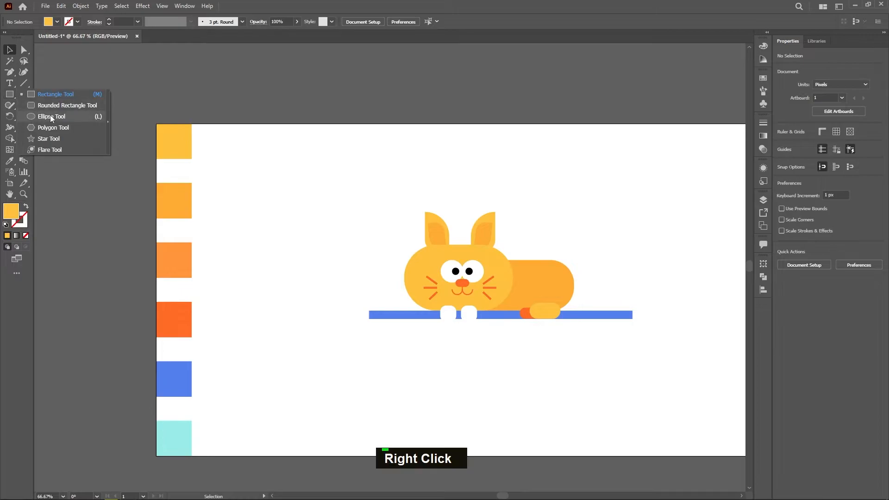
{"action": "left_click", "coordinate": [41, 116]}
{"action": "left_click_drag", "start_coordinate": [552, 178], "coordinate": [637, 296]}
{"action": "key", "text": "v"}
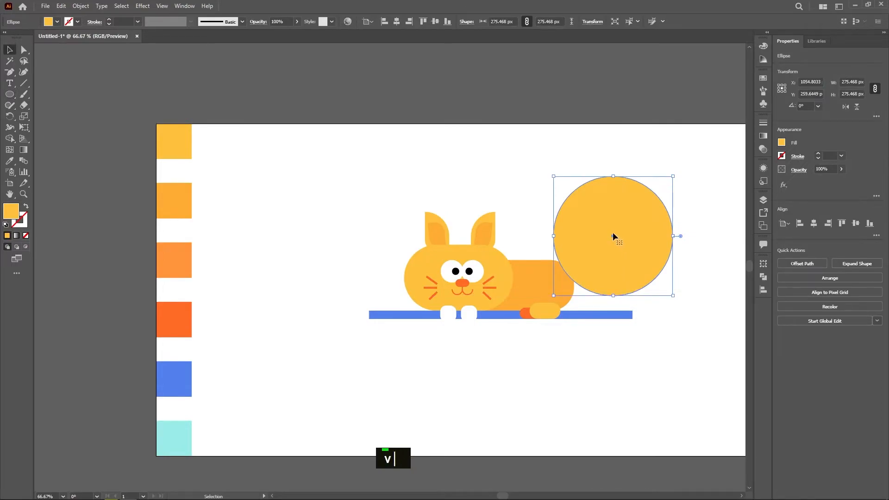
{"action": "left_click_drag", "start_coordinate": [612, 238], "coordinate": [632, 234]}
- Swap the circle's yellow fill to its stroke and set the stroke weight to 15 pt
{"action": "left_click", "coordinate": [26, 206]}
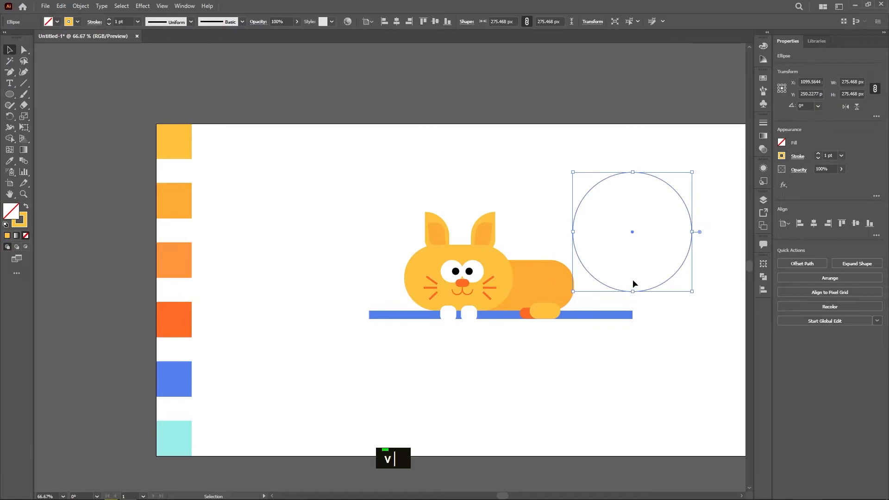
{"action": "double_click", "coordinate": [818, 154]}
{"action": "double_click", "coordinate": [817, 155]}
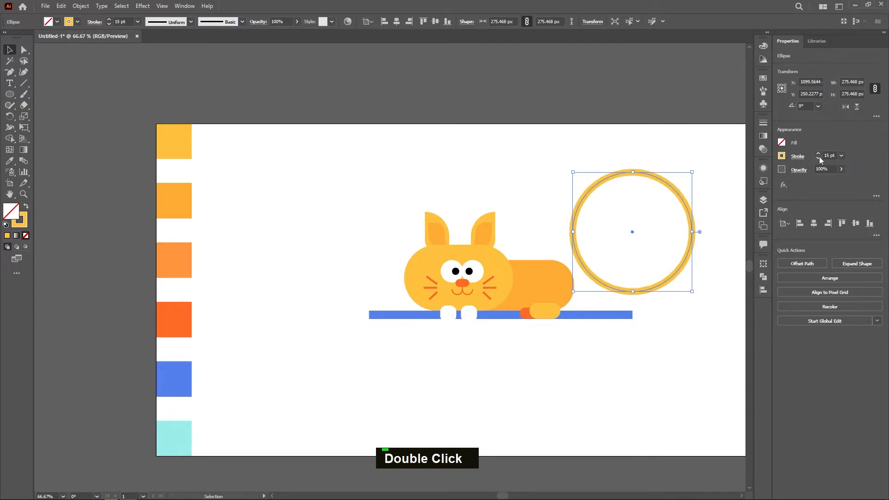
{"action": "key", "text": "v"}
{"action": "left_click", "coordinate": [666, 309]}
- Delete the circle's left anchor point and move the remaining half arc against the cat's rear as a tail
{"action": "left_click", "coordinate": [658, 291]}
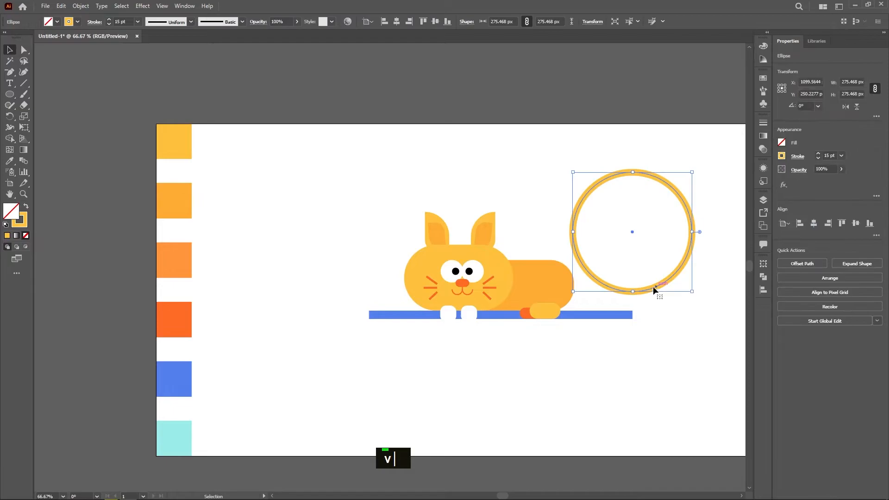
{"action": "left_click", "coordinate": [24, 49]}
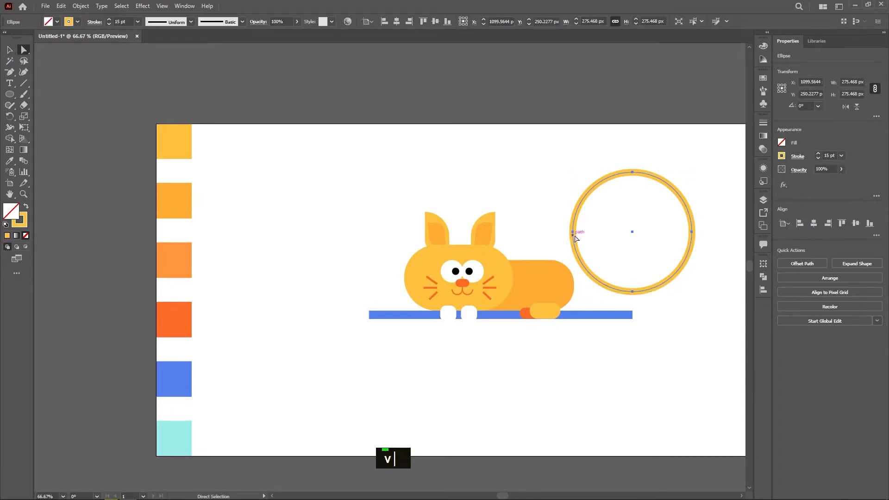
{"action": "left_click", "coordinate": [572, 232]}
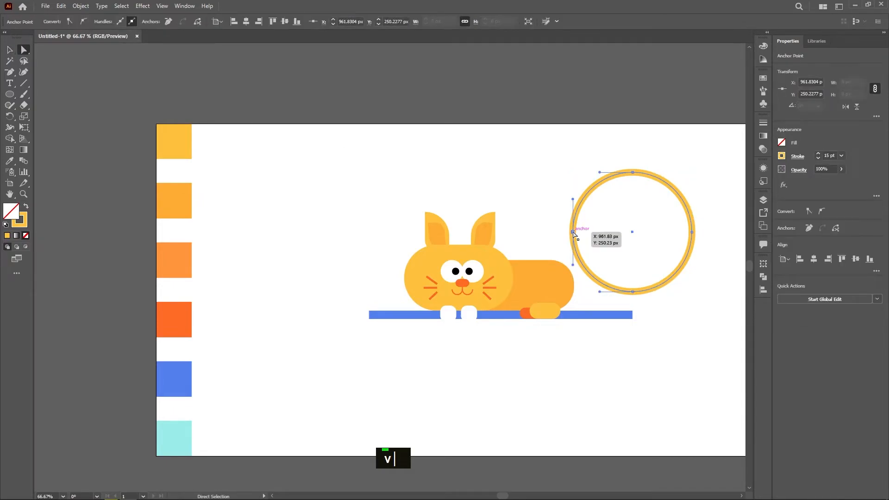
{"action": "key", "text": "Delete"}
{"action": "key", "text": "v"}
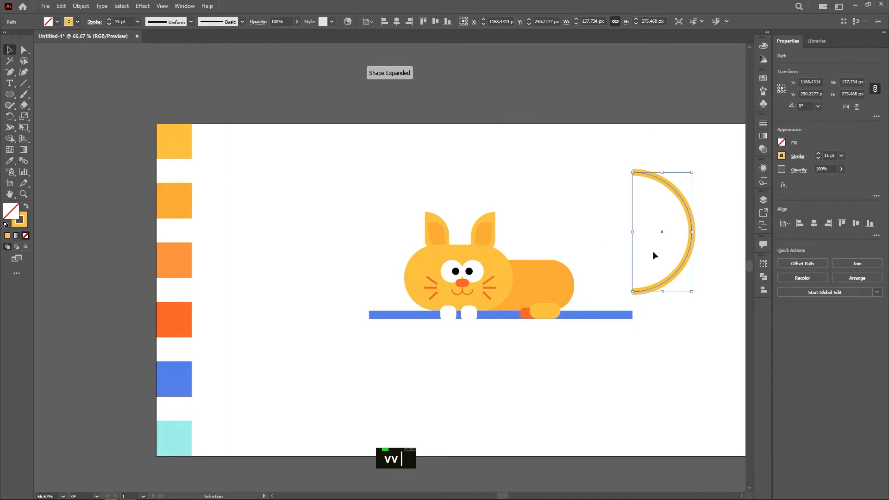
{"action": "left_click_drag", "start_coordinate": [674, 271], "coordinate": [615, 266]}
{"action": "left_click", "coordinate": [685, 305]}
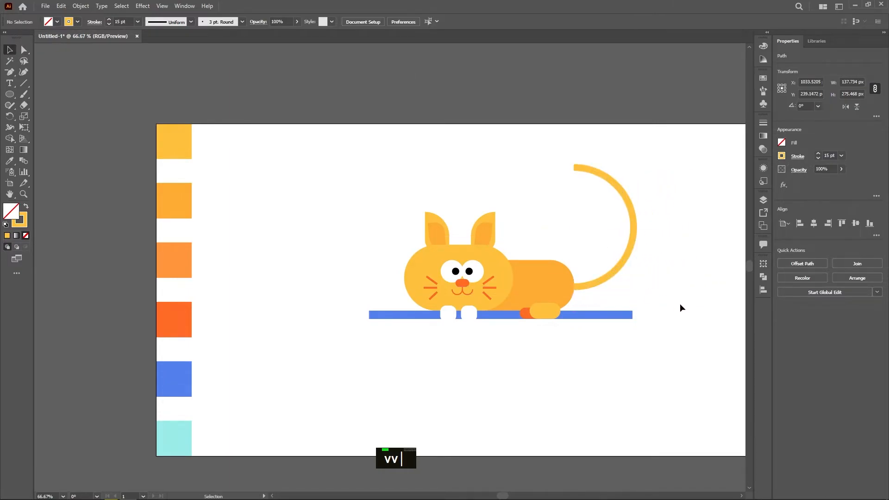
- Give the tail's stroke round caps
{"action": "left_click", "coordinate": [606, 276]}
{"action": "left_click", "coordinate": [578, 171]}
{"action": "scroll", "coordinate": [579, 171], "scroll_direction": "up", "scroll_amount": 3}
{"action": "left_click_drag", "start_coordinate": [566, 123], "coordinate": [596, 206]}
{"action": "scroll", "coordinate": [596, 206], "scroll_direction": "down", "scroll_amount": 1}
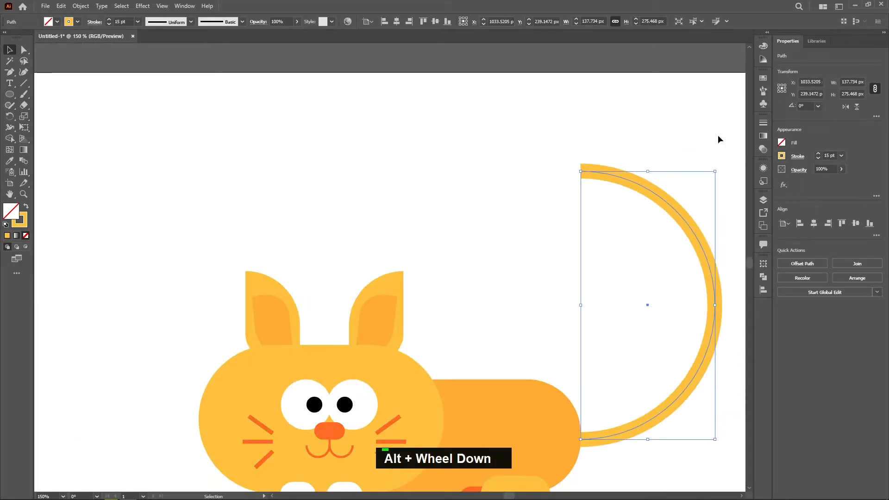
{"action": "left_click", "coordinate": [798, 157]}
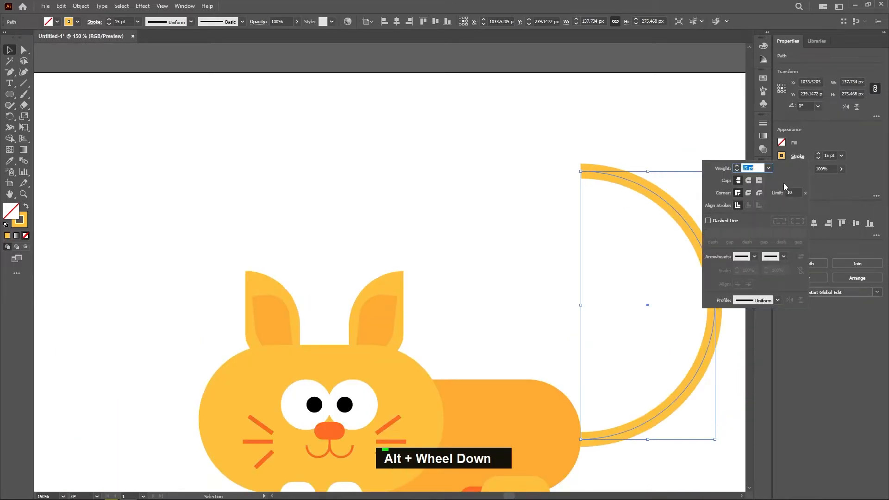
{"action": "left_click", "coordinate": [749, 181]}
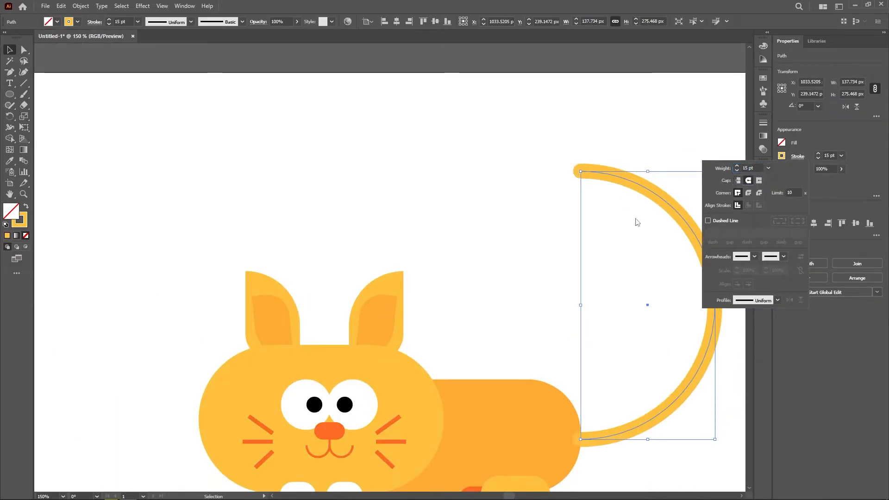
{"action": "left_click", "coordinate": [631, 366]}
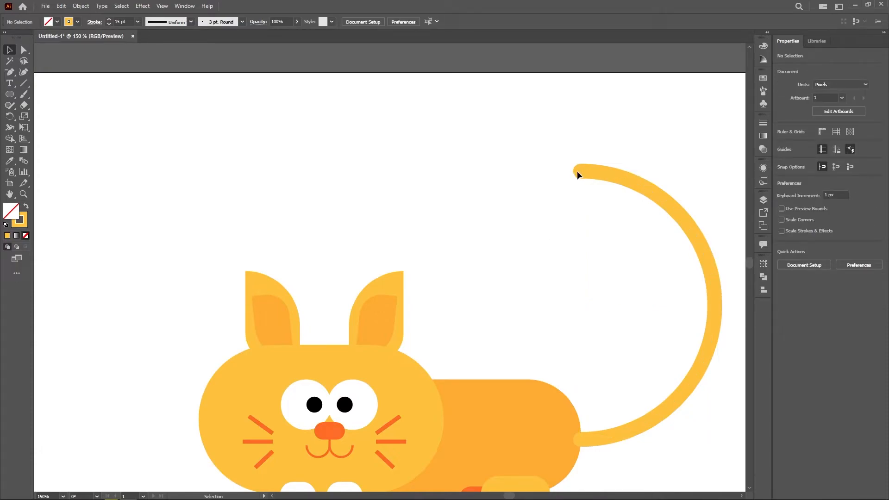
- Send the tail backward so its lower end sits behind the cat's body
{"action": "double_click", "coordinate": [590, 174]}
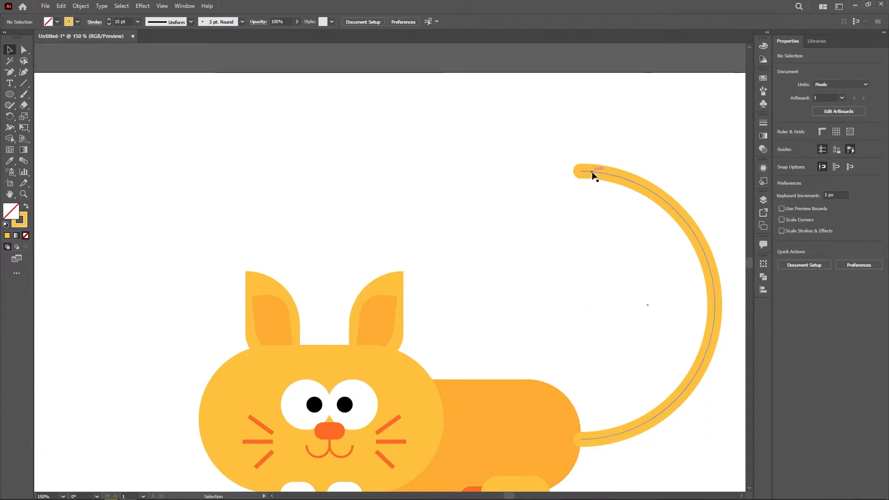
{"action": "right_click", "coordinate": [612, 438]}
{"action": "mouse_move", "coordinate": [655, 393]}
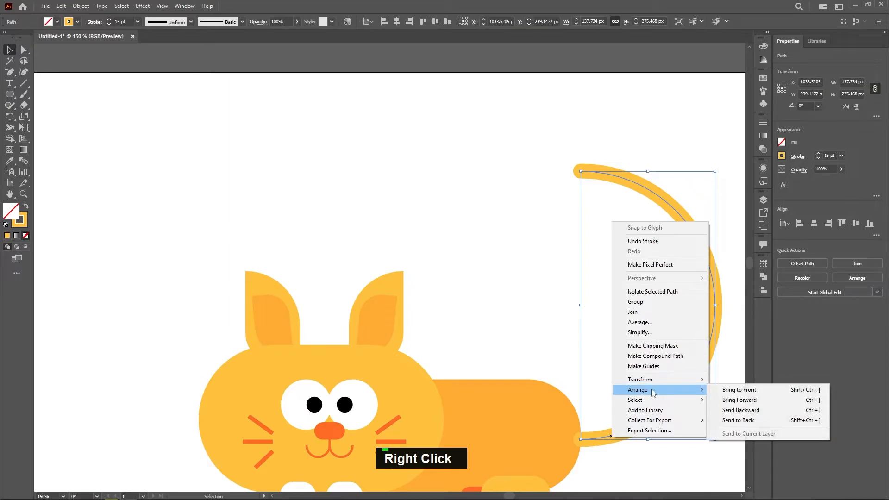
{"action": "left_click", "coordinate": [780, 411]}
{"action": "double_click", "coordinate": [587, 350]}
- Select the whole cat with the blue bar and move it slightly down and left on the artboard
{"action": "scroll", "coordinate": [569, 354], "scroll_direction": "down", "scroll_amount": 2}
{"action": "middle_click", "coordinate": [666, 420]}
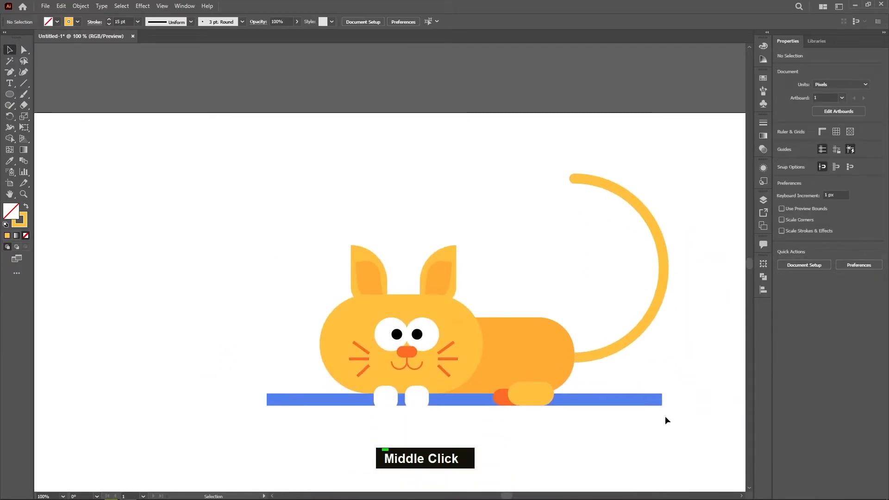
{"action": "scroll", "coordinate": [667, 420], "scroll_direction": "down", "scroll_amount": 2}
{"action": "middle_click", "coordinate": [662, 421]}
{"action": "left_click_drag", "start_coordinate": [331, 207], "coordinate": [641, 370]}
{"action": "left_click_drag", "start_coordinate": [509, 317], "coordinate": [499, 334]}
{"action": "left_click", "coordinate": [504, 366]}
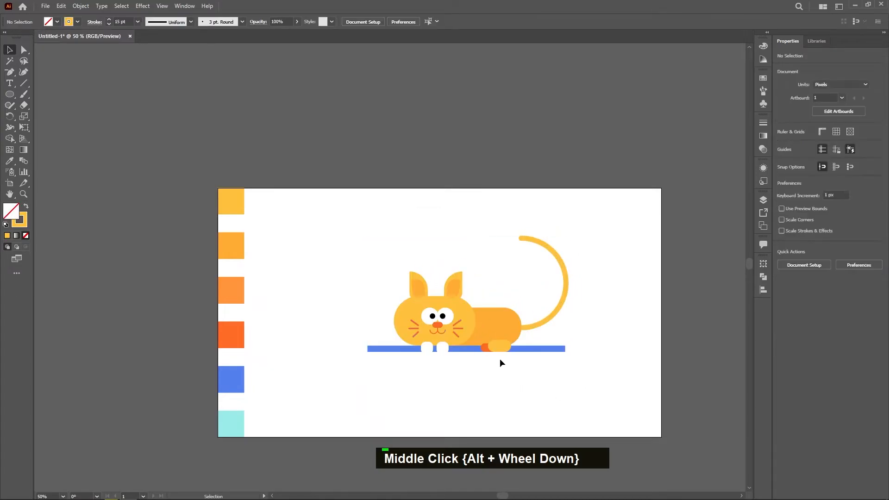
- Round the upper outer corner of the orange inner shape in the cat's right-hand ear
{"action": "scroll", "coordinate": [491, 348], "scroll_direction": "up", "scroll_amount": 1}
{"action": "middle_click", "coordinate": [472, 348]}
{"action": "scroll", "coordinate": [528, 359], "scroll_direction": "up", "scroll_amount": 1}
{"action": "middle_click", "coordinate": [520, 355]}
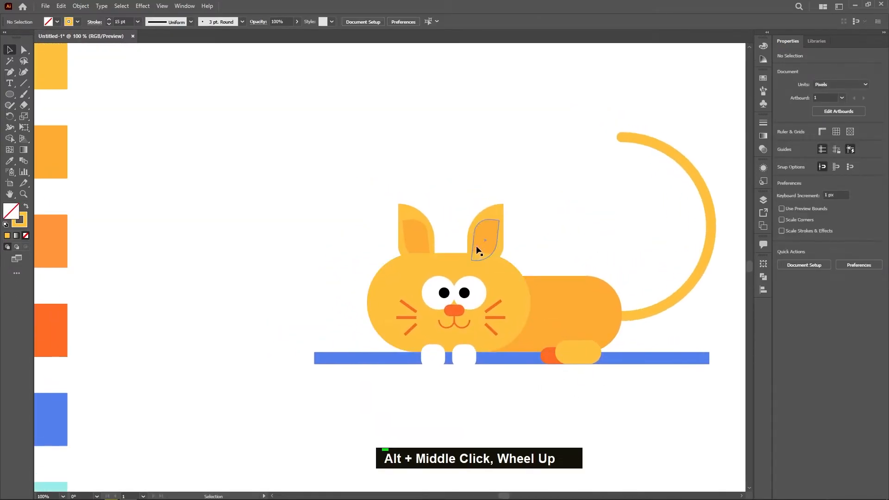
{"action": "left_click", "coordinate": [484, 254]}
{"action": "scroll", "coordinate": [487, 256], "scroll_direction": "up", "scroll_amount": 3}
{"action": "left_click_drag", "start_coordinate": [487, 144], "coordinate": [491, 134]}
{"action": "key", "text": "ctrl+z"}
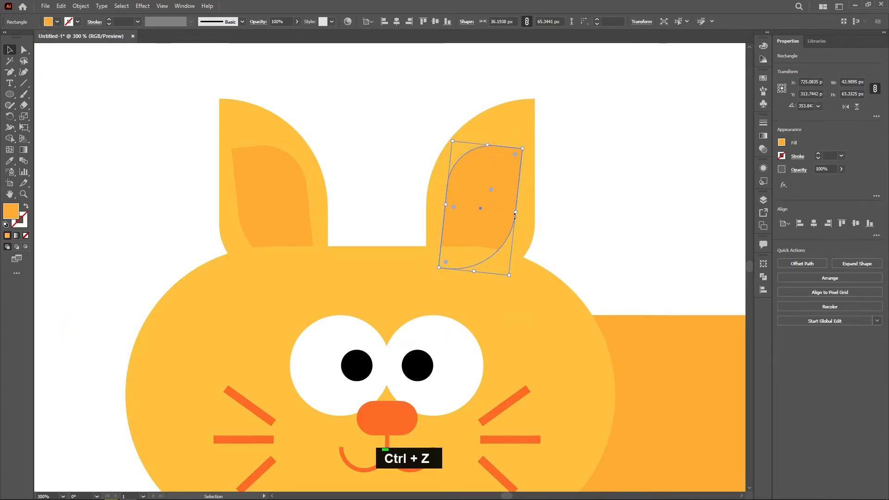
{"action": "left_click_drag", "start_coordinate": [446, 262], "coordinate": [487, 218]}
{"action": "left_click_drag", "start_coordinate": [514, 157], "coordinate": [488, 191]}
{"action": "left_click", "coordinate": [514, 152]}
{"action": "left_click_drag", "start_coordinate": [515, 152], "coordinate": [471, 200]}
{"action": "left_click", "coordinate": [605, 185]}
- Reduce the rounding of the upper outer corner of the orange inner shape in the cat's right-hand ear
{"action": "scroll", "coordinate": [606, 187], "scroll_direction": "down", "scroll_amount": 2, "text": "alt"}
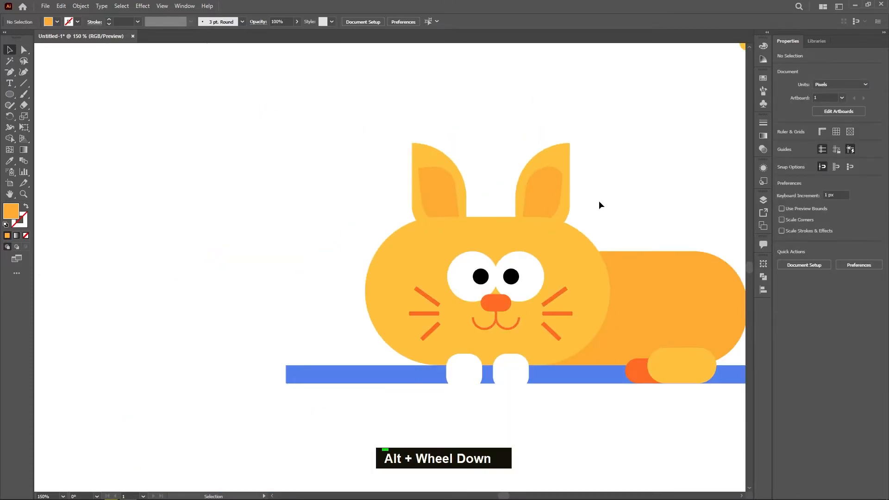
{"action": "left_click", "coordinate": [549, 188]}
{"action": "scroll", "coordinate": [550, 187], "scroll_direction": "up", "scroll_amount": 1, "text": "alt"}
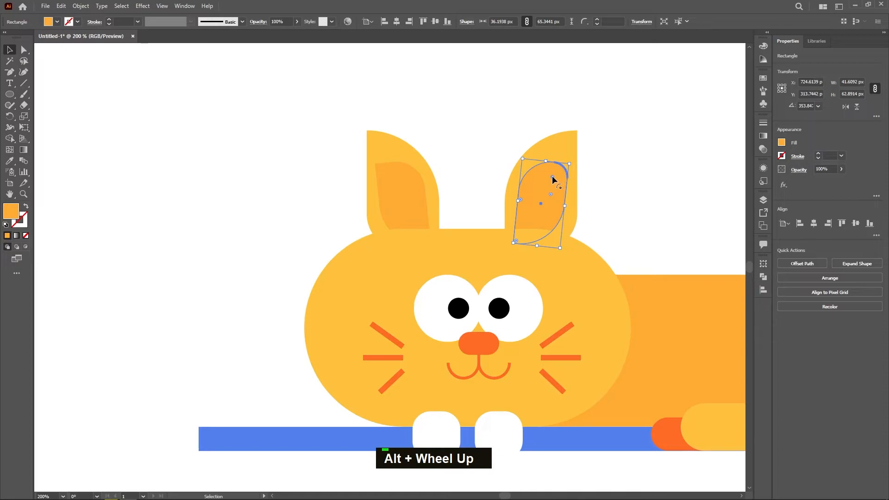
{"action": "double_click", "coordinate": [553, 179]}
{"action": "left_click", "coordinate": [632, 187]}
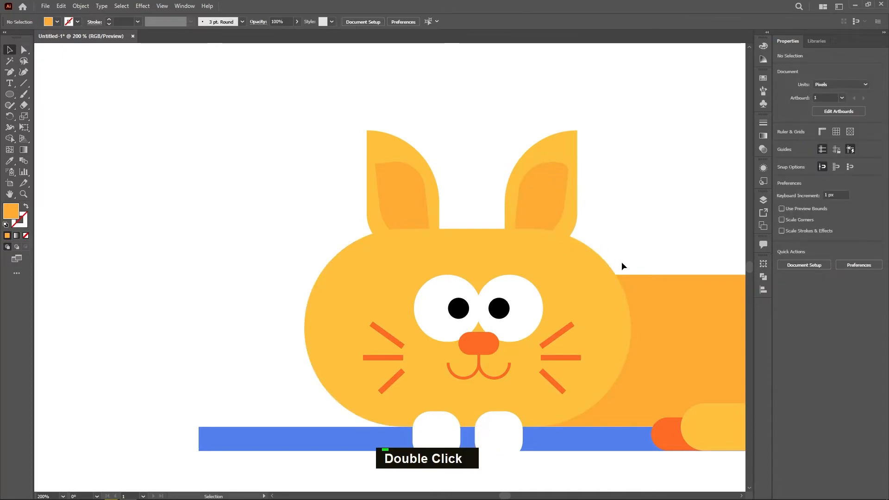
- Reduce the rounding of the lower outer corner of the right-hand ear's orange inner shape
{"action": "left_click", "coordinate": [564, 230]}
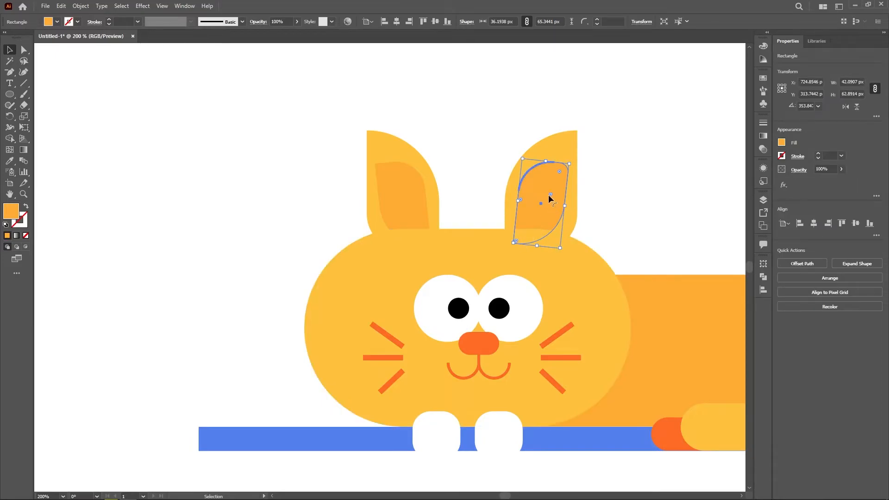
{"action": "scroll", "coordinate": [521, 201], "scroll_direction": "up", "scroll_amount": 3}
{"action": "double_click", "coordinate": [516, 193]}
{"action": "scroll", "coordinate": [573, 238], "scroll_direction": "down", "scroll_amount": 4}
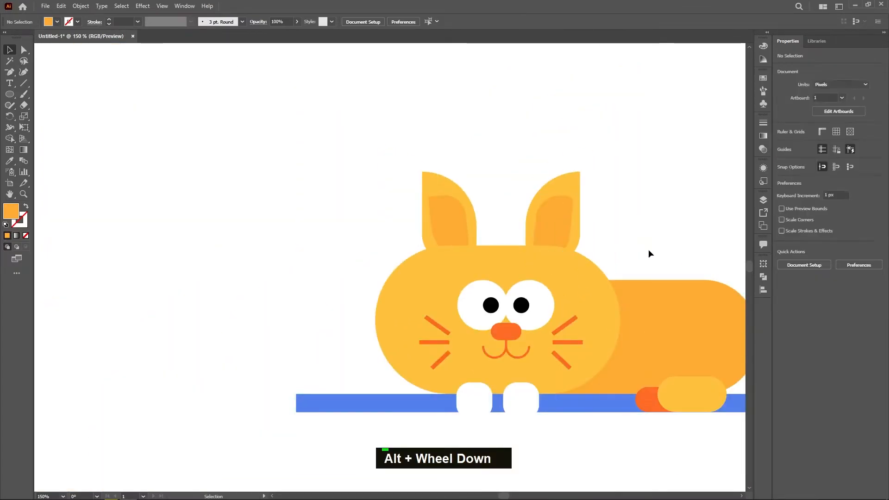
- Rotate the right-hand ear's inner shape to about 356° and nudge it slightly toward the ear's outer edge
{"action": "left_click", "coordinate": [561, 231]}
{"action": "scroll", "coordinate": [576, 241], "scroll_direction": "up", "scroll_amount": 2}
{"action": "middle_click", "coordinate": [526, 227]}
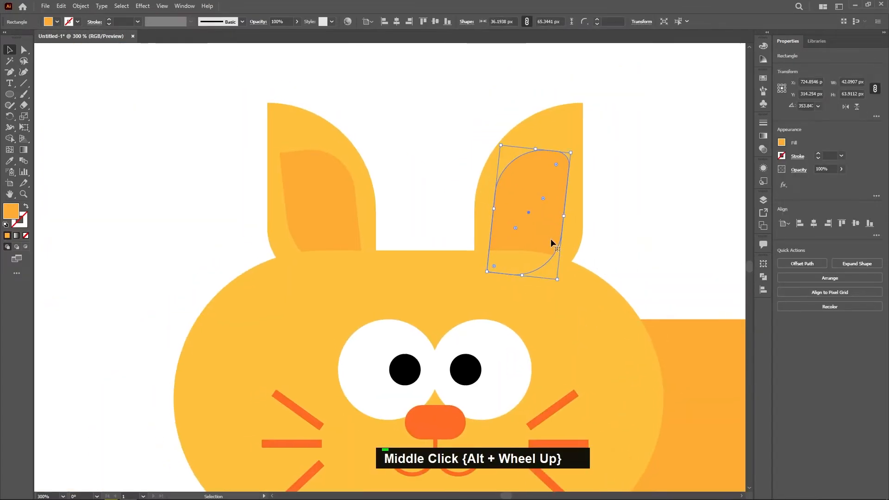
{"action": "left_click_drag", "start_coordinate": [558, 283], "coordinate": [561, 284]}
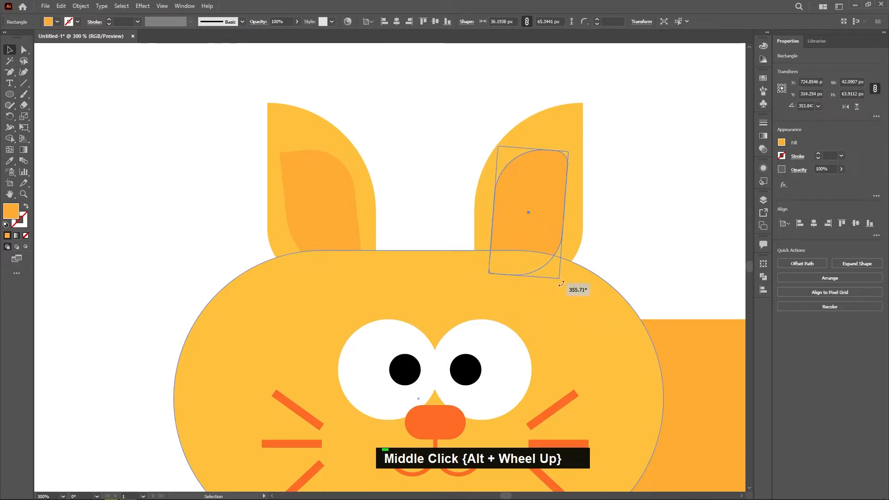
{"action": "left_click_drag", "start_coordinate": [533, 223], "coordinate": [535, 223]}
{"action": "left_click", "coordinate": [643, 224]}
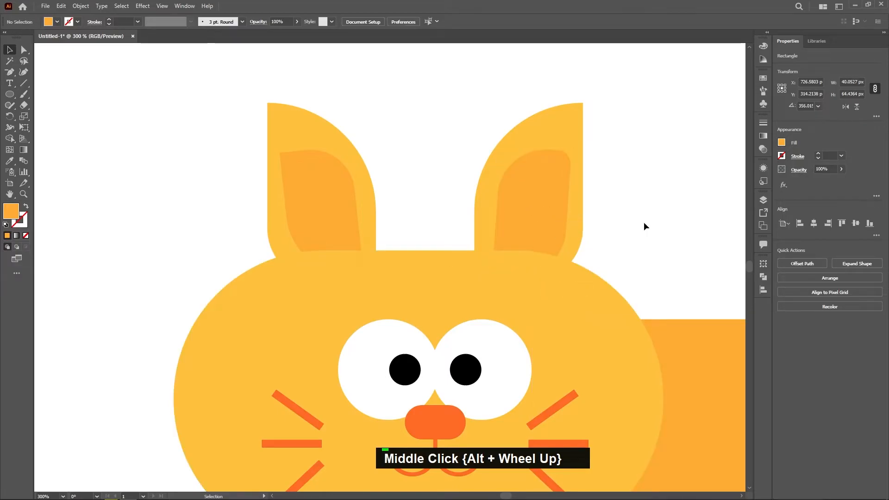
- Delete the cat's left-hand ear and put a copy of the complete right-hand ear in its place
{"action": "scroll", "coordinate": [643, 224], "scroll_direction": "down", "scroll_amount": 1}
{"action": "middle_click", "coordinate": [649, 229]}
{"action": "left_click_drag", "start_coordinate": [254, 60], "coordinate": [415, 173]}
{"action": "key", "text": "Delete"}
{"action": "left_click_drag", "start_coordinate": [444, 100], "coordinate": [395, 184]}
- Reflect the copied ear and its inner shape across the vertical axis
{"action": "right_click", "coordinate": [404, 162]}
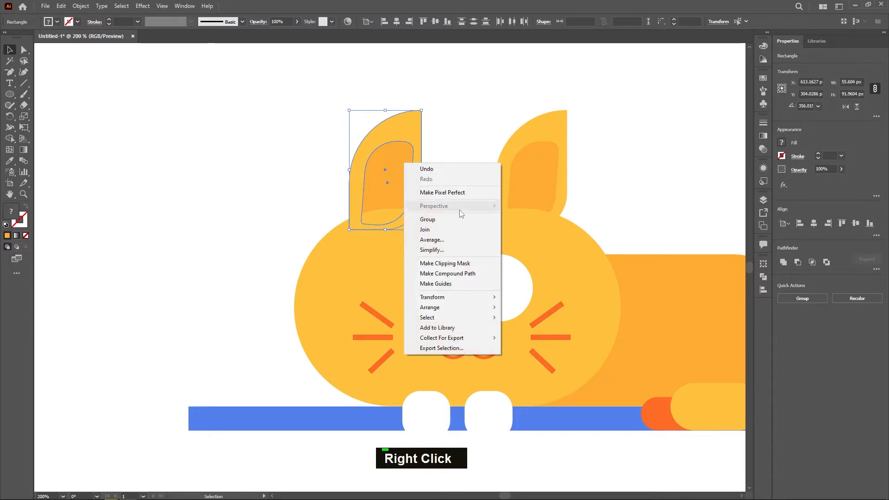
{"action": "mouse_move", "coordinate": [467, 310]}
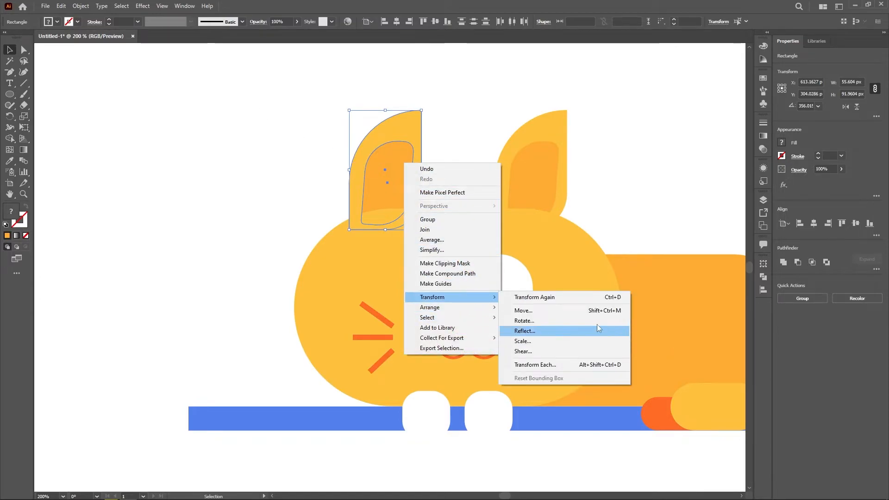
{"action": "left_click", "coordinate": [574, 329]}
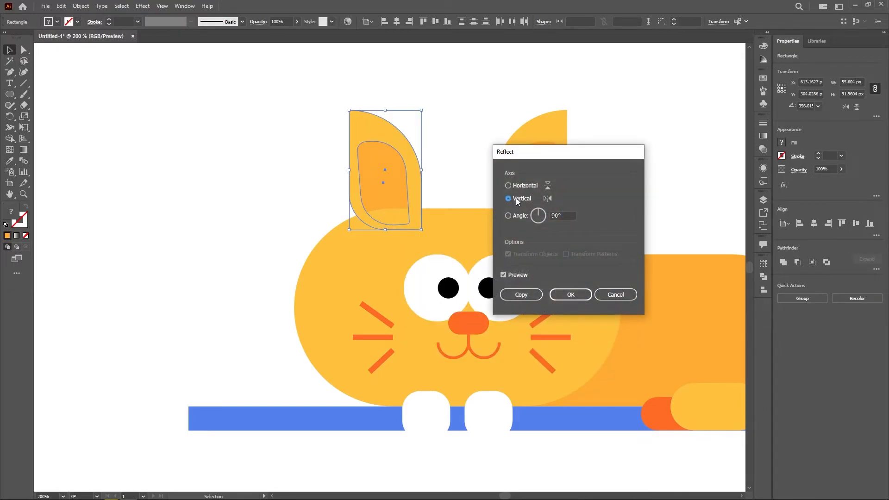
{"action": "left_click", "coordinate": [570, 295]}
{"action": "double_click", "coordinate": [626, 204]}
- Draw a rounded rectangle cloud about 136 × 52 px above and to the left of the cat's head
{"action": "scroll", "coordinate": [549, 220], "scroll_direction": "down", "scroll_amount": 2}
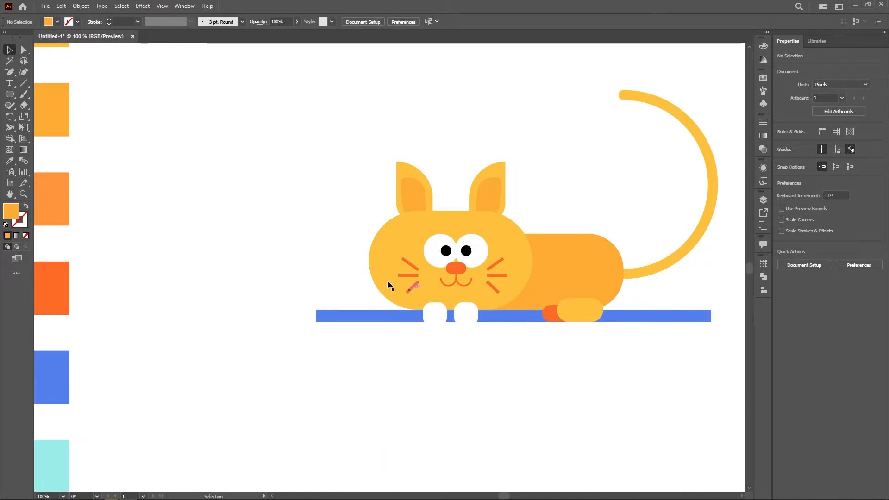
{"action": "scroll", "coordinate": [509, 354], "scroll_direction": "down", "scroll_amount": 1}
{"action": "left_click_drag", "start_coordinate": [509, 353], "coordinate": [505, 353]}
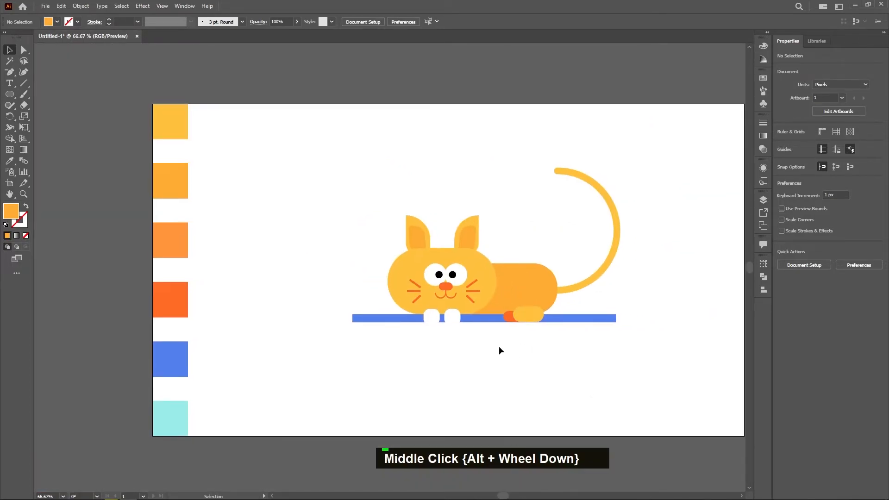
{"action": "right_click", "coordinate": [10, 94]}
{"action": "left_click", "coordinate": [32, 105]}
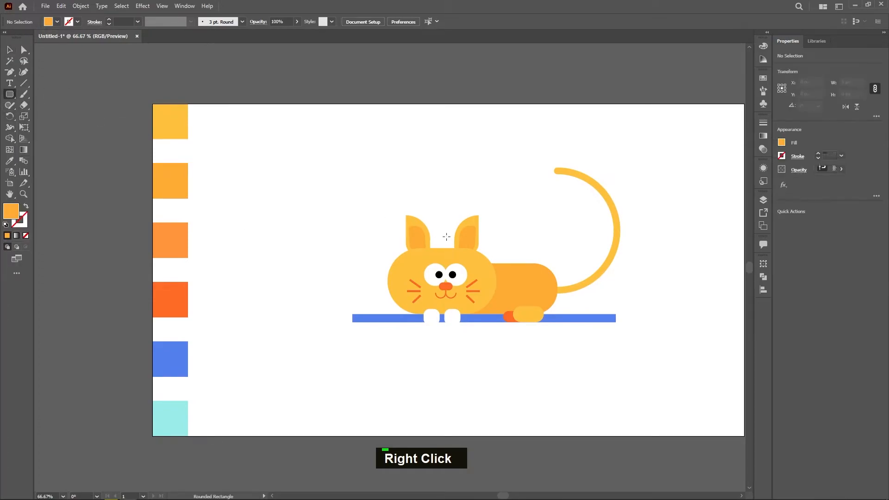
{"action": "mouse_move", "coordinate": [352, 186]}
{"action": "left_mouse_down"}
{"action": "mouse_move", "coordinate": [411, 209]}
{"action": "mouse_move", "coordinate": [381, 203]}
{"action": "left_mouse_up"}
- Fill the cloud with the light turquoise sampled from the lowest color swatch
{"action": "key", "text": "b"}
{"action": "key", "text": "v"}
{"action": "key", "text": "i"}
{"action": "left_click", "coordinate": [183, 416]}
{"action": "key", "text": "v"}
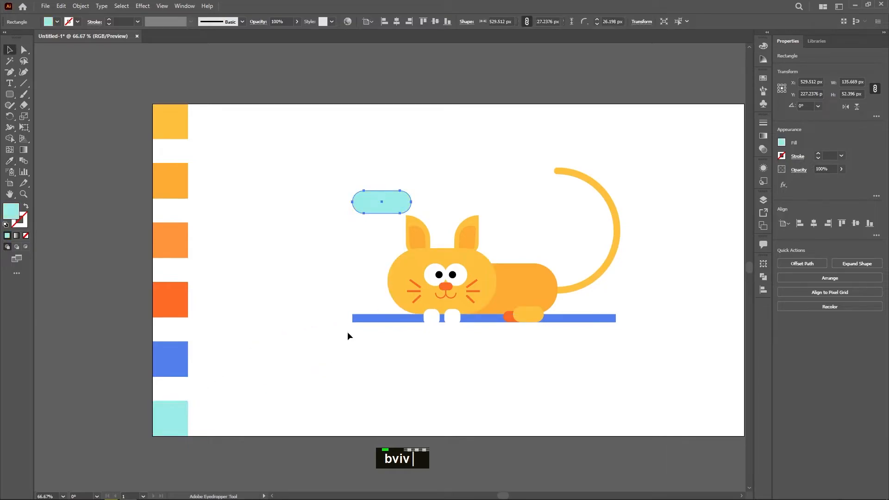
{"action": "left_click", "coordinate": [342, 324]}
- Set the turquoise cloud's opacity to 50%
{"action": "left_click", "coordinate": [401, 207]}
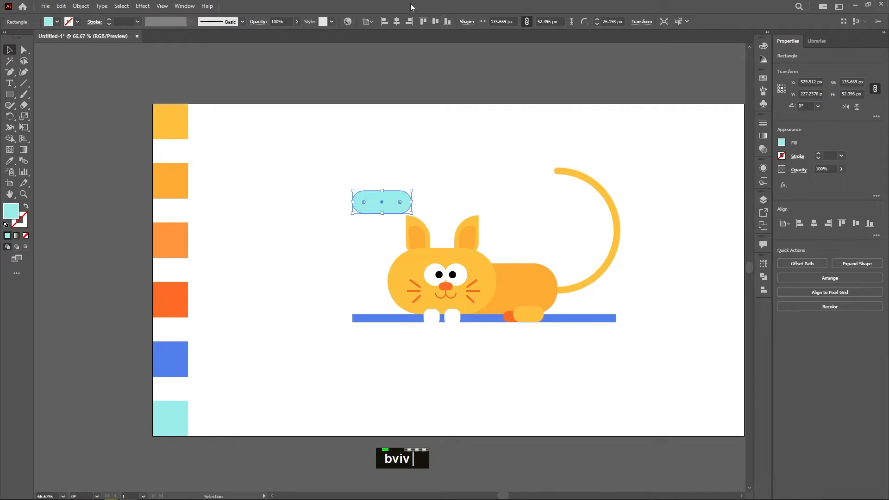
{"action": "double_click", "coordinate": [278, 22]}
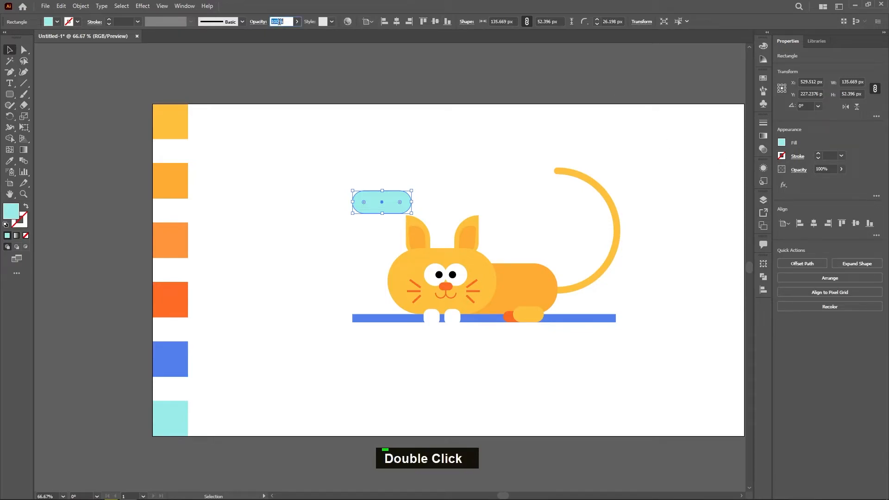
{"action": "type", "text": "50"}
{"action": "key", "text": "Return"}
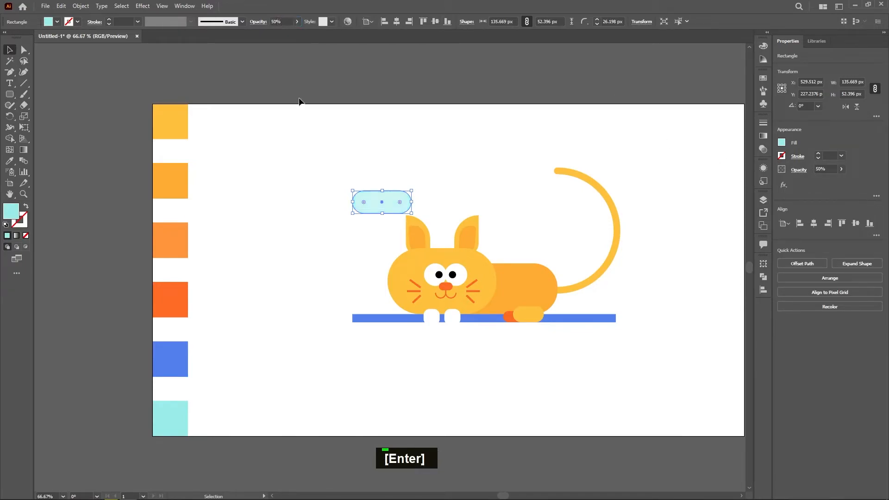
{"action": "left_click", "coordinate": [278, 234]}
- Move the cloud slightly left and set its opacity to 70%
{"action": "left_click_drag", "start_coordinate": [382, 207], "coordinate": [378, 206]}
{"action": "double_click", "coordinate": [282, 20]}
{"action": "type", "text": "7"}
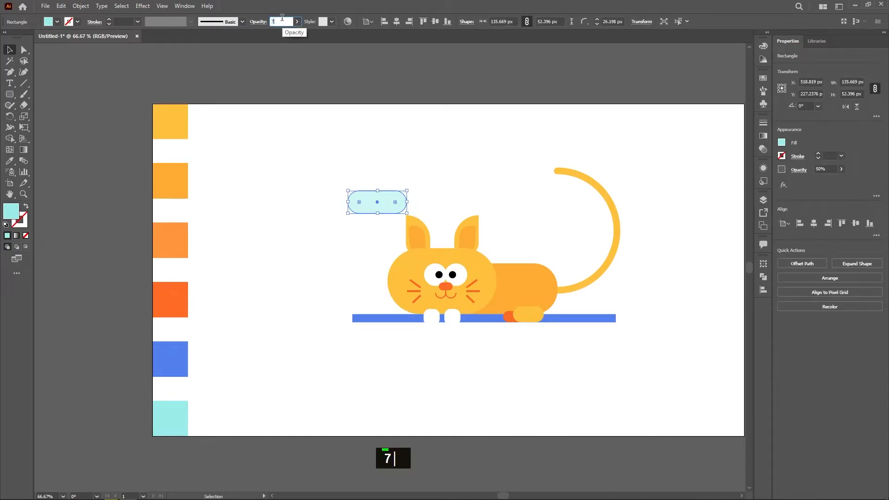
{"action": "type", "text": "0"}
{"action": "key", "text": "Return"}
{"action": "left_click", "coordinate": [300, 200]}
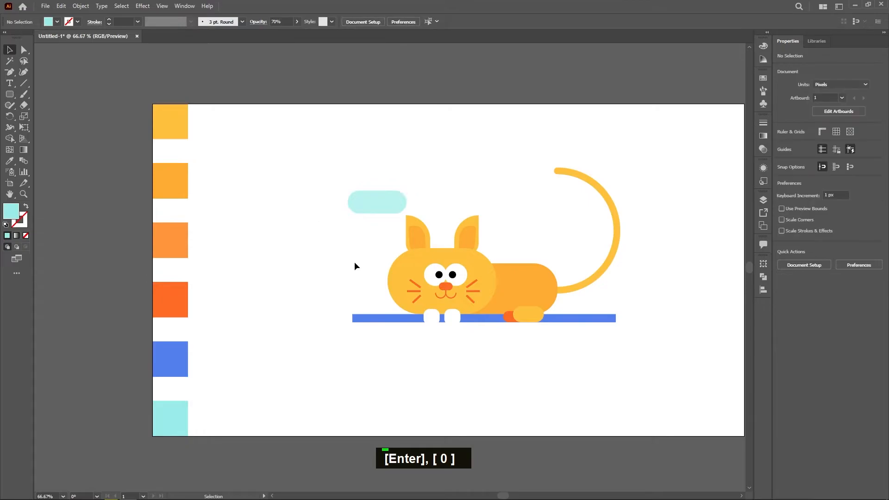
- Place a smaller copy of the cloud between the cat's ears, about 54 × 32 px with fully rounded ends
{"action": "left_click_drag", "start_coordinate": [380, 211], "coordinate": [460, 224]}
{"action": "scroll", "coordinate": [460, 224], "scroll_direction": "up", "scroll_amount": 3}
{"action": "left_click_drag", "start_coordinate": [428, 189], "coordinate": [504, 192]}
{"action": "left_click_drag", "start_coordinate": [430, 189], "coordinate": [428, 208]}
{"action": "left_click_drag", "start_coordinate": [475, 233], "coordinate": [457, 233]}
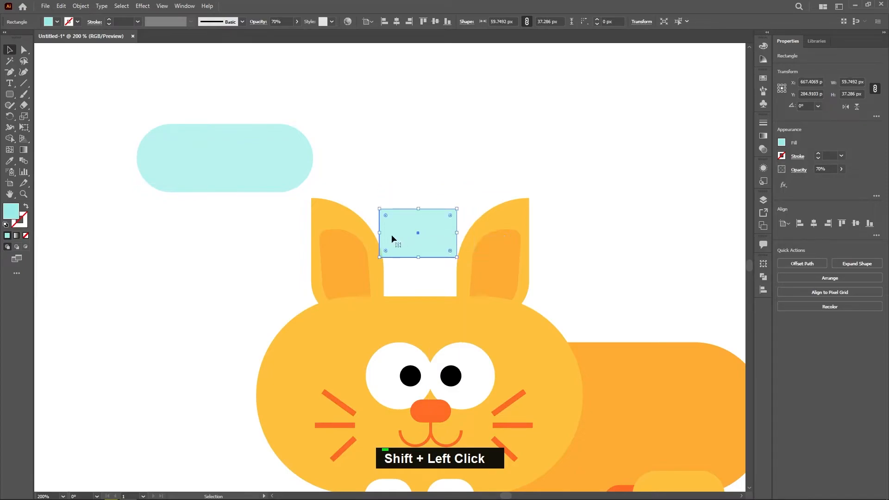
{"action": "left_click_drag", "start_coordinate": [379, 234], "coordinate": [386, 234]}
{"action": "left_click_drag", "start_coordinate": [421, 209], "coordinate": [421, 244]}
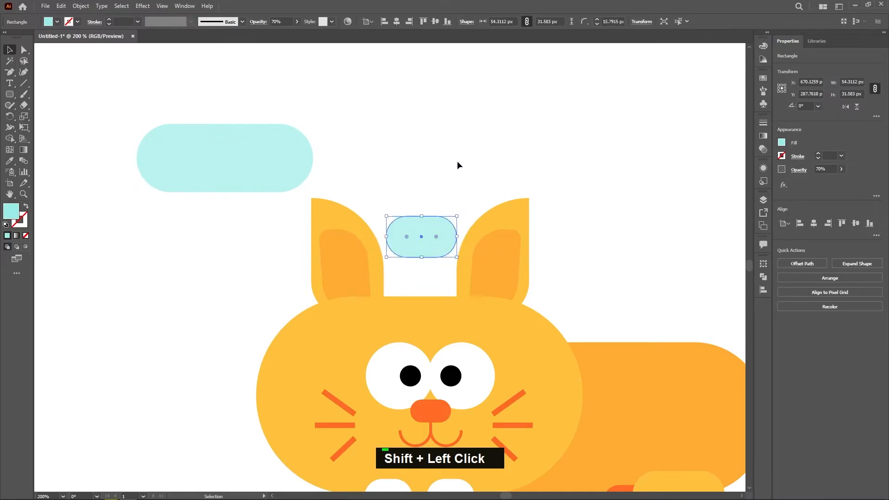
{"action": "left_click", "coordinate": [458, 166]}
- Add cloud copies left of the cat's head and three bars about 43 px tall above its back and across the tail
{"action": "scroll", "coordinate": [462, 198], "scroll_direction": "down", "scroll_amount": 5}
{"action": "scroll", "coordinate": [455, 225], "scroll_direction": "up", "scroll_amount": 2}
{"action": "scroll", "coordinate": [454, 226], "scroll_direction": "up", "scroll_amount": 1}
{"action": "left_click_drag", "start_coordinate": [358, 153], "coordinate": [599, 149], "text": "alt"}
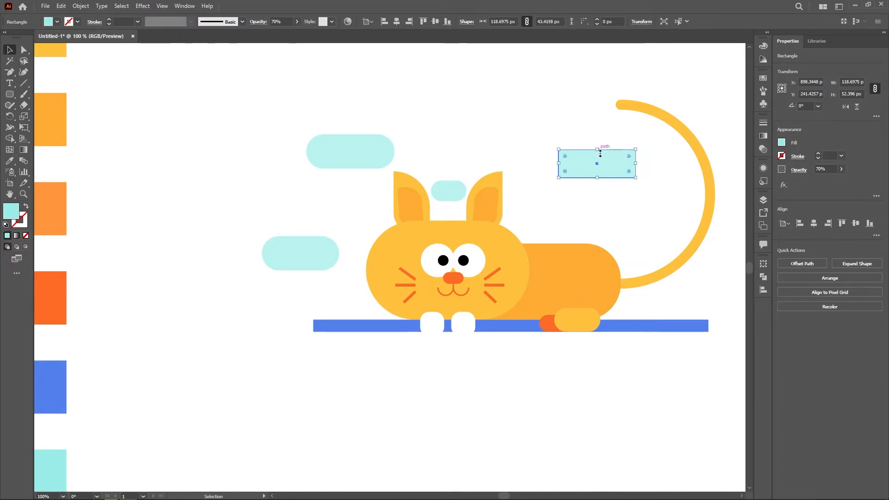
{"action": "left_click_drag", "start_coordinate": [641, 219], "coordinate": [577, 253]}
{"action": "left_click_drag", "start_coordinate": [534, 199], "coordinate": [551, 221]}
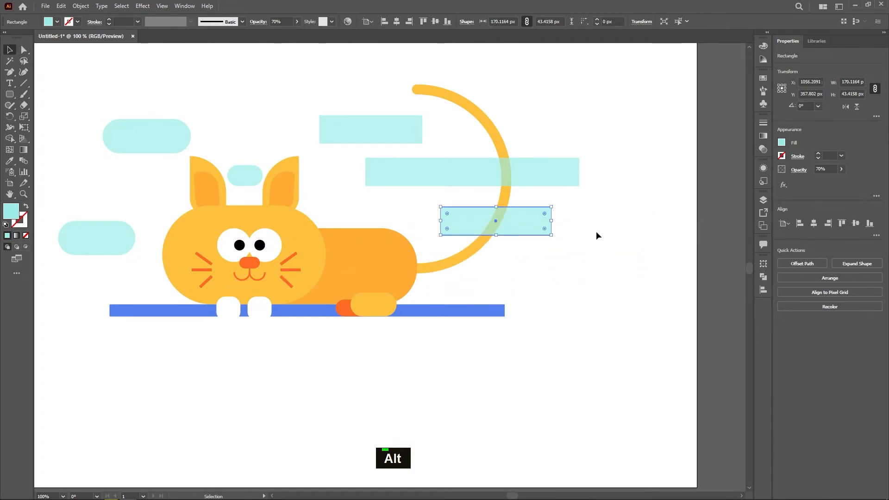
- Fully round the corners of the three turquoise bars above the cat's back and across its tail
{"action": "left_click", "coordinate": [382, 133], "text": "shift"}
{"action": "left_click", "coordinate": [457, 143], "text": "shift"}
{"action": "double_click", "coordinate": [418, 121]}
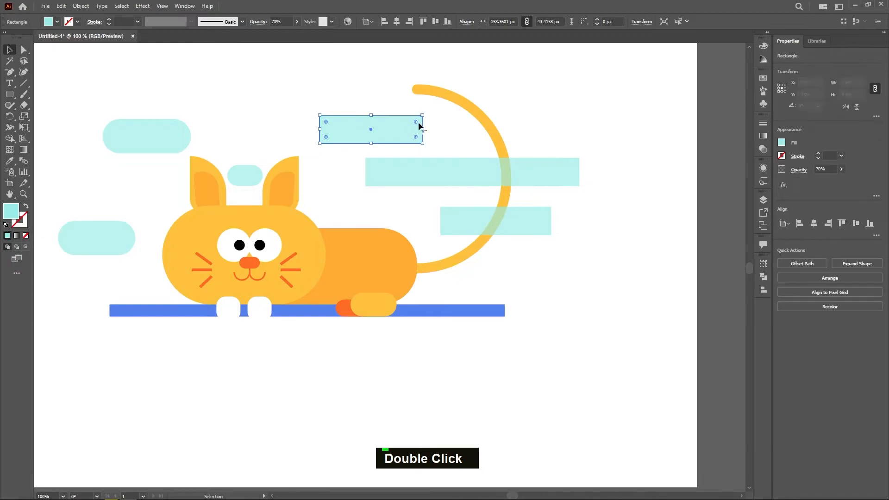
{"action": "left_click_drag", "start_coordinate": [409, 125], "coordinate": [370, 146]}
{"action": "left_click", "coordinate": [417, 170]}
{"action": "left_click_drag", "start_coordinate": [570, 164], "coordinate": [464, 187]}
{"action": "left_click", "coordinate": [541, 218]}
{"action": "left_click_drag", "start_coordinate": [539, 220], "coordinate": [423, 232]}
{"action": "left_click", "coordinate": [574, 289]}
- Move the small cloud between the ears slightly upward and make it wider
{"action": "left_click_drag", "start_coordinate": [515, 267], "coordinate": [604, 274]}
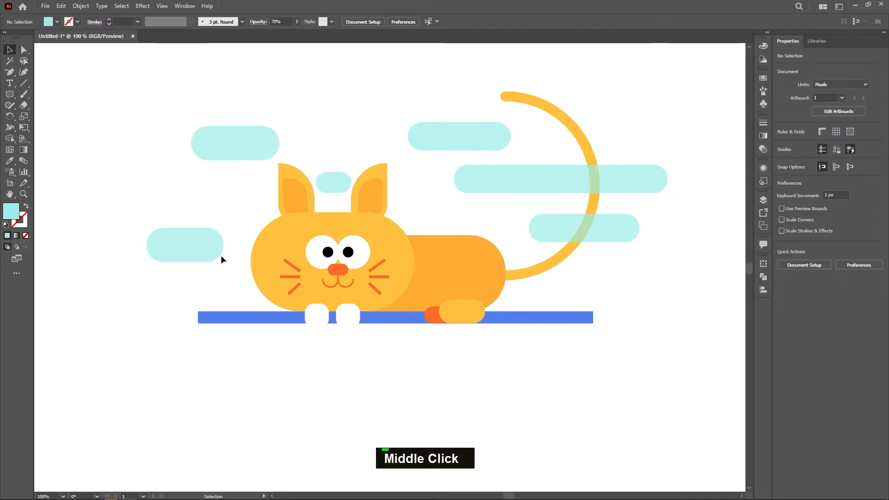
{"action": "left_click_drag", "start_coordinate": [327, 182], "coordinate": [354, 168]}
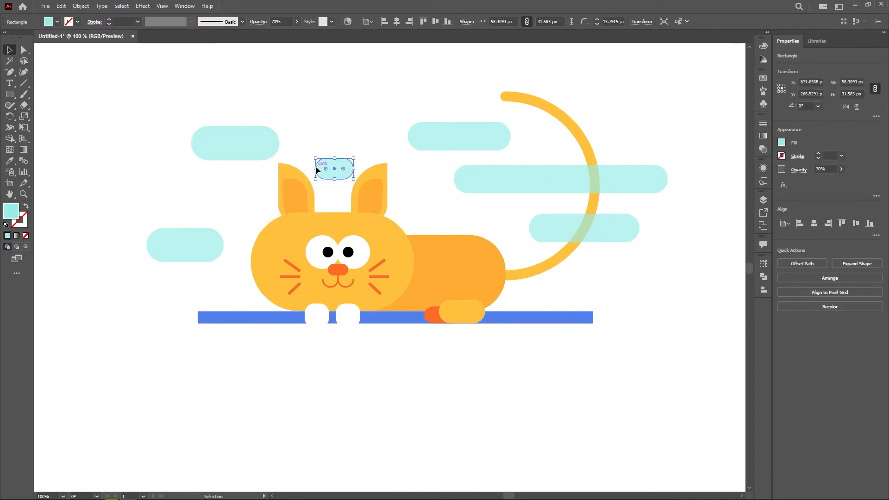
{"action": "left_click_drag", "start_coordinate": [315, 169], "coordinate": [358, 169]}
{"action": "left_click", "coordinate": [392, 182]}
- Draw a rounded rectangle highlight about 12 × 6 px on the upper part of the cat's nose
{"action": "left_click_drag", "start_coordinate": [454, 345], "coordinate": [485, 355]}
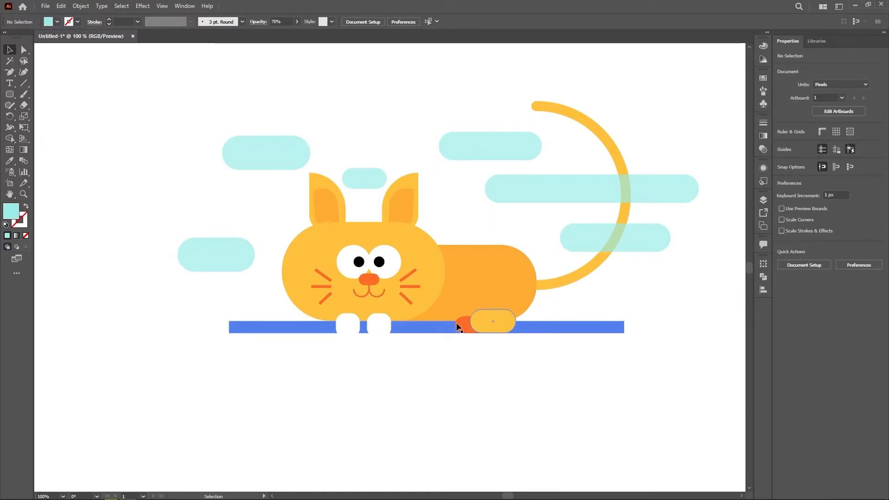
{"action": "left_click_drag", "start_coordinate": [458, 354], "coordinate": [525, 375]}
{"action": "left_click", "coordinate": [11, 96]}
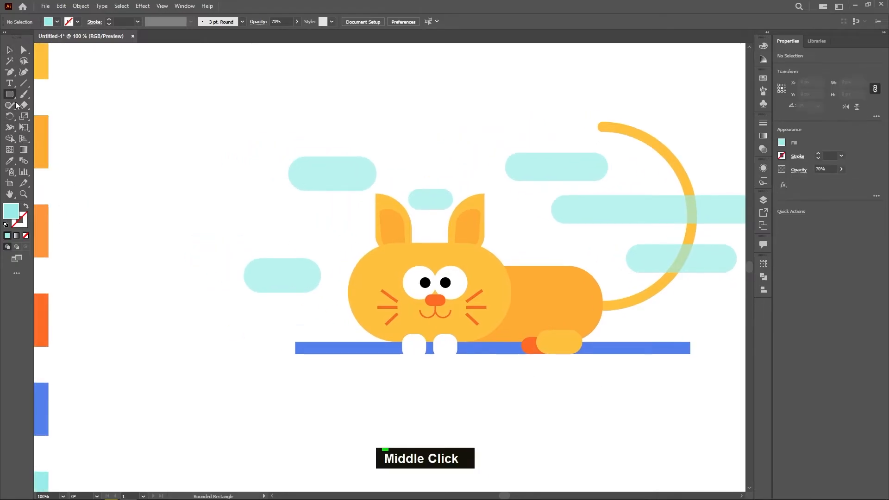
{"action": "scroll", "coordinate": [437, 295], "scroll_direction": "up", "scroll_amount": 10}
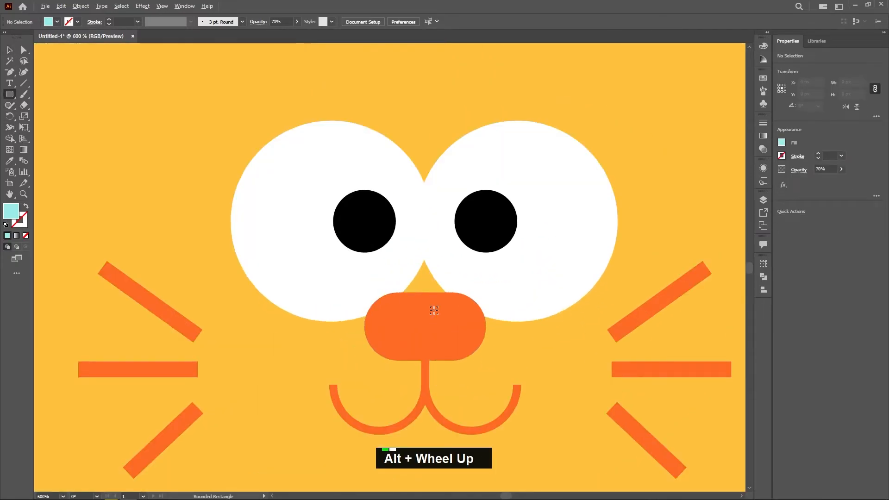
{"action": "left_click_drag", "start_coordinate": [417, 313], "coordinate": [462, 333]}
{"action": "key", "text": "v"}
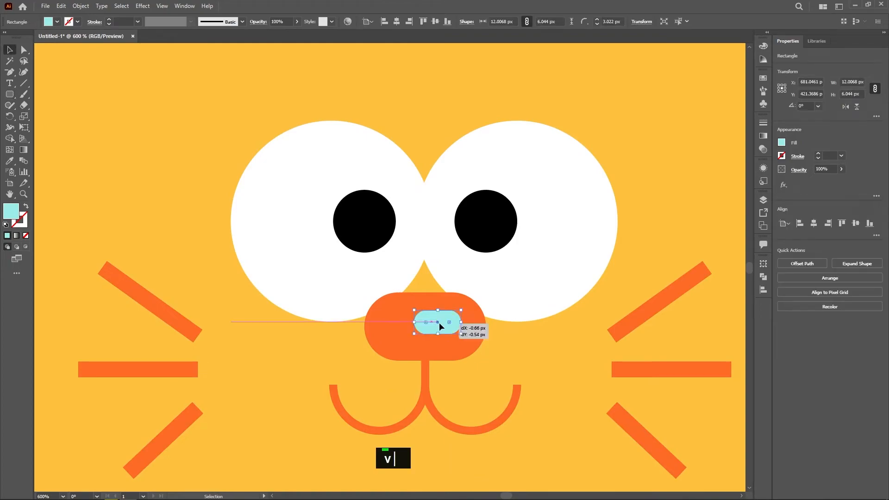
- Fill the small nose highlight with the orange sampled from the nose
{"action": "key", "text": "i"}
{"action": "left_click", "coordinate": [401, 328]}
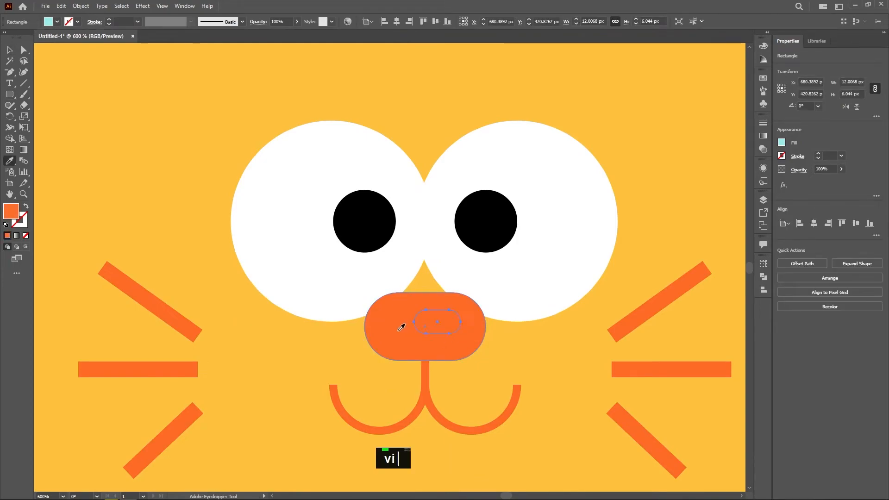
{"action": "key", "text": "v"}
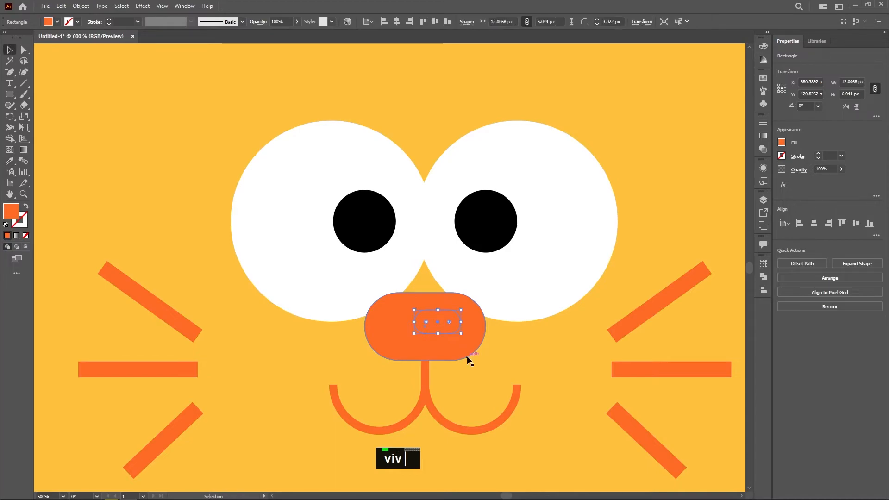
- Change the nose highlight's fill to white and set its opacity to 20%
{"action": "double_click", "coordinate": [14, 214]}
{"action": "left_click_drag", "start_coordinate": [332, 202], "coordinate": [310, 182]}
{"action": "left_click", "coordinate": [524, 191]}
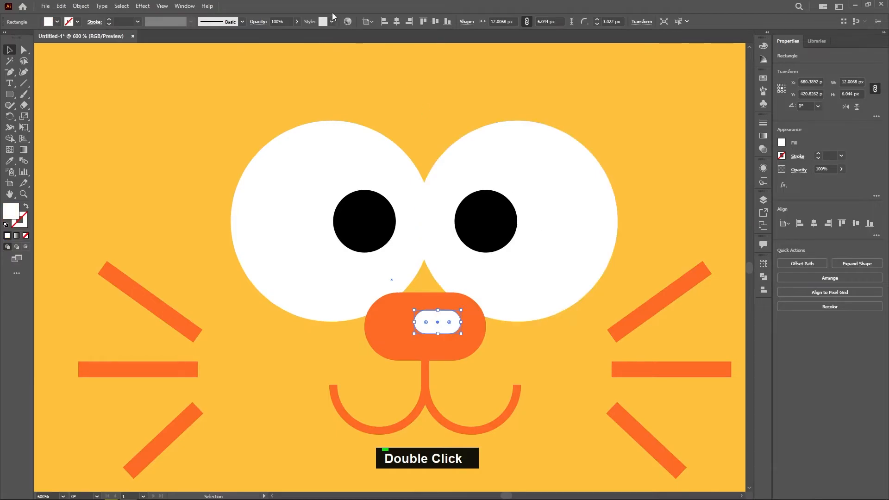
{"action": "type", "text": "20"}
{"action": "key", "text": "Return"}
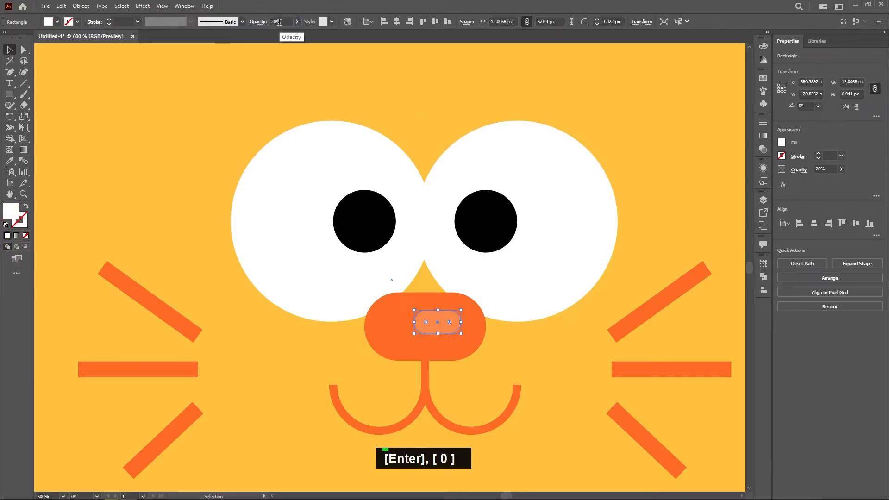
- Raise the nose highlight's opacity to 30%
{"action": "scroll", "coordinate": [353, 178], "scroll_direction": "down", "scroll_amount": 3, "text": "alt"}
{"action": "left_click", "coordinate": [340, 371]}
{"action": "scroll", "coordinate": [390, 390], "scroll_direction": "up", "scroll_amount": 2, "text": "alt"}
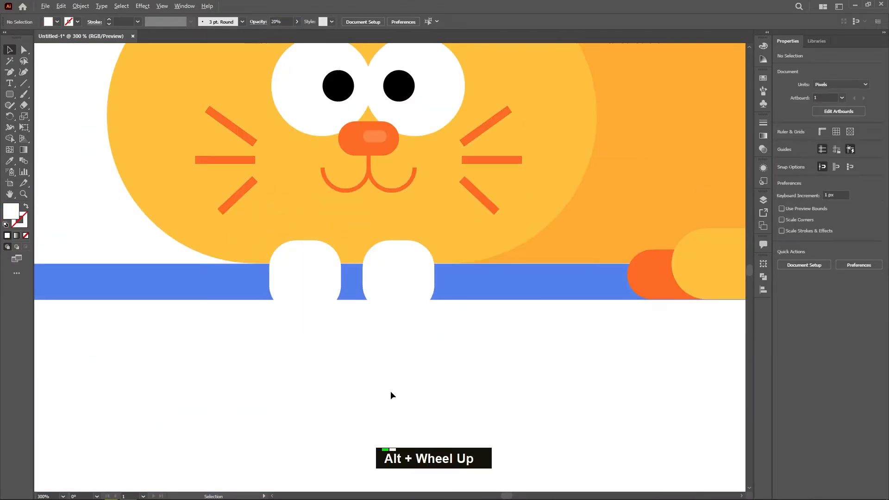
{"action": "scroll", "coordinate": [391, 382], "scroll_direction": "down", "scroll_amount": 3, "text": "alt"}
{"action": "left_click", "coordinate": [385, 309]}
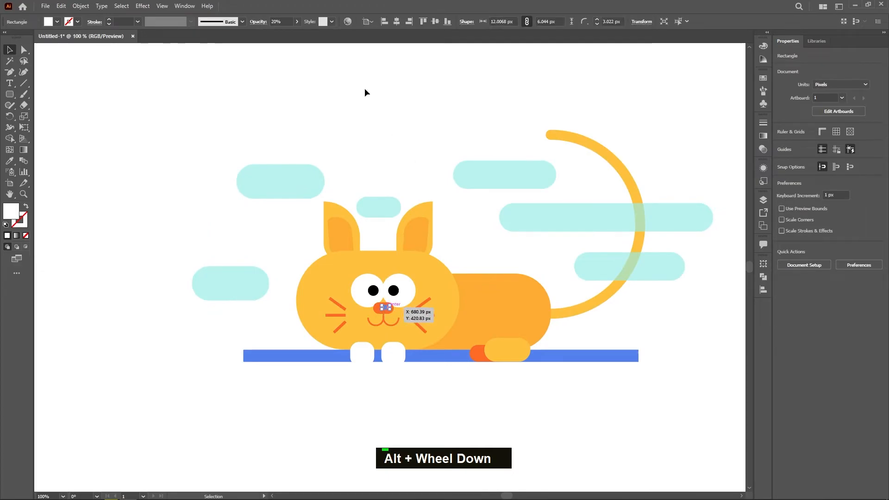
{"action": "double_click", "coordinate": [281, 22]}
{"action": "type", "text": "30"}
{"action": "key", "text": "Return"}
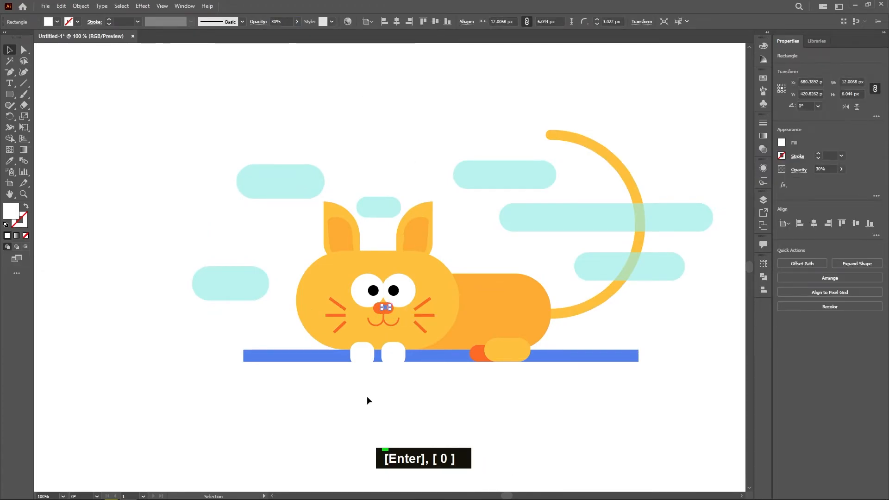
- Widen the highlight on the cat's nose slightly toward the right
{"action": "scroll", "coordinate": [376, 329], "scroll_direction": "up", "scroll_amount": 4, "text": "alt"}
{"action": "left_click_drag", "start_coordinate": [394, 244], "coordinate": [412, 246]}
{"action": "scroll", "coordinate": [420, 259], "scroll_direction": "down", "scroll_amount": 4, "text": "alt"}
{"action": "left_click", "coordinate": [488, 379]}
{"action": "middle_click", "coordinate": [474, 379]}
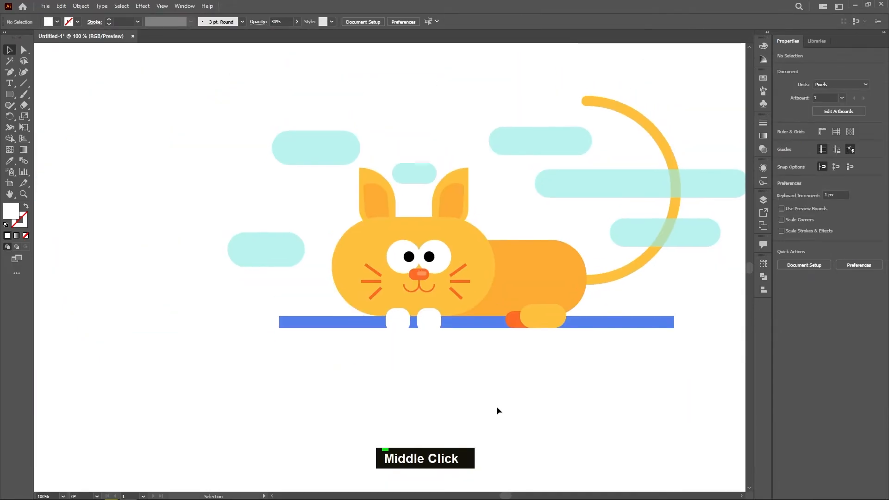
{"action": "scroll", "coordinate": [437, 366], "scroll_direction": "down", "scroll_amount": 1, "text": "alt"}
{"action": "middle_click", "coordinate": [437, 366]}
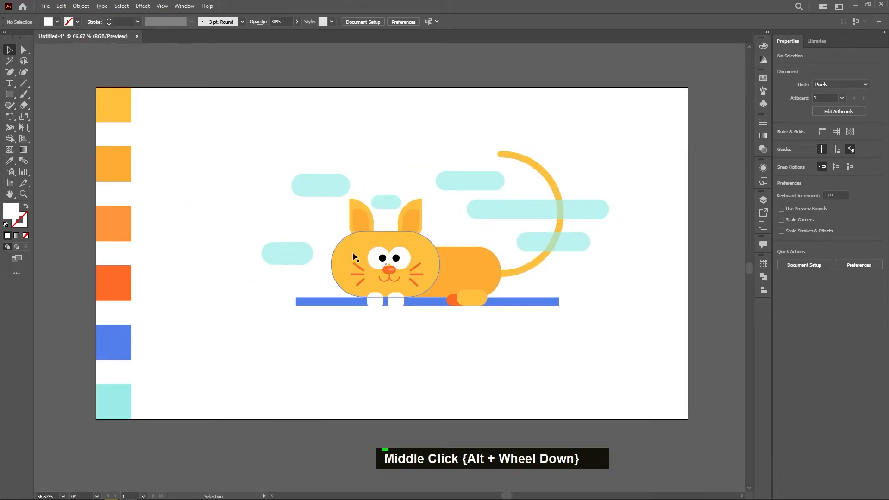
- Enlarge both white eye circles together to about 58.7 px in diameter
{"action": "scroll", "coordinate": [383, 259], "scroll_direction": "up", "scroll_amount": 2, "text": "alt"}
{"action": "left_click", "coordinate": [380, 261]}
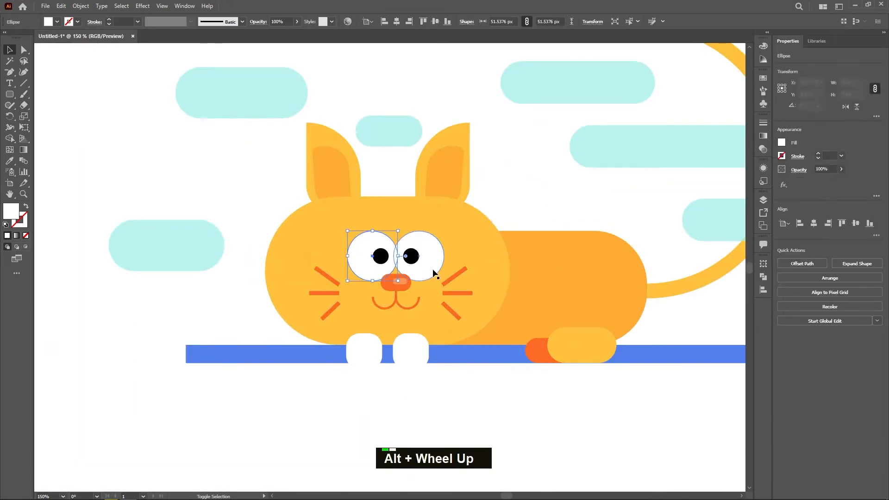
{"action": "left_click", "coordinate": [434, 273], "text": "shift"}
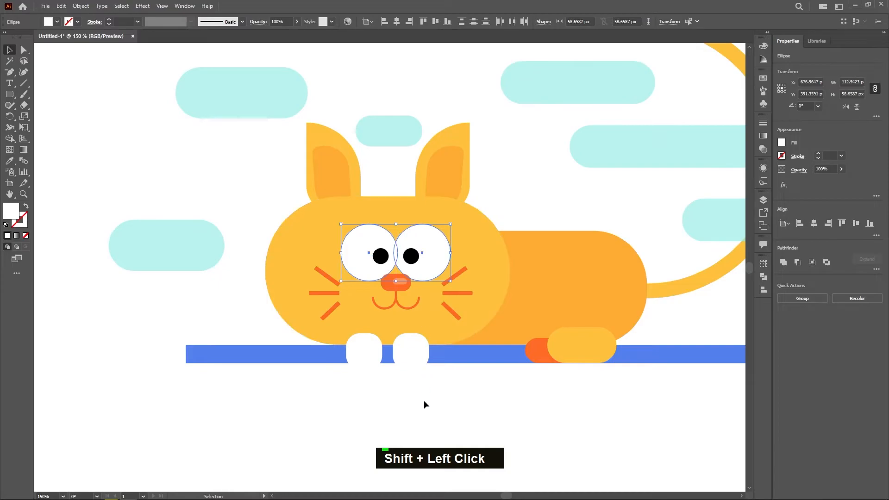
{"action": "left_click", "coordinate": [406, 423]}
{"action": "scroll", "coordinate": [406, 417], "scroll_direction": "down", "scroll_amount": 2, "text": "alt"}
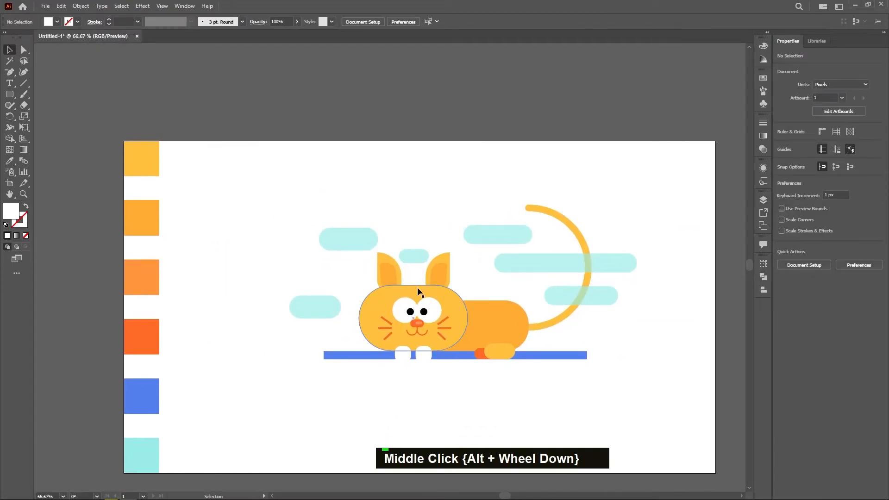
- Make the cat's head shape slightly narrower from its left side
{"action": "left_click", "coordinate": [362, 321]}
{"action": "left_click_drag", "start_coordinate": [361, 320], "coordinate": [364, 320]}
{"action": "left_click", "coordinate": [400, 399]}
{"action": "left_click_drag", "start_coordinate": [410, 403], "coordinate": [422, 360]}
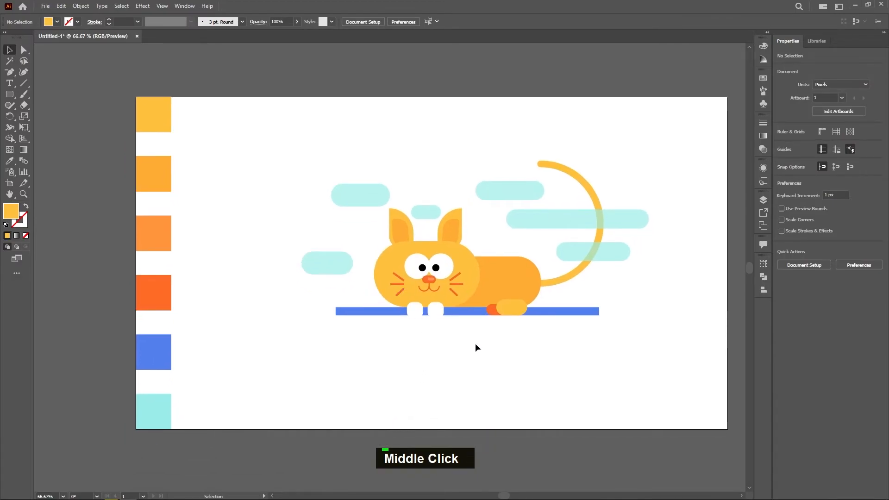
{"action": "left_click_drag", "start_coordinate": [520, 290], "coordinate": [484, 355]}
{"action": "scroll", "coordinate": [357, 303], "scroll_direction": "up", "scroll_amount": 1, "text": "alt"}
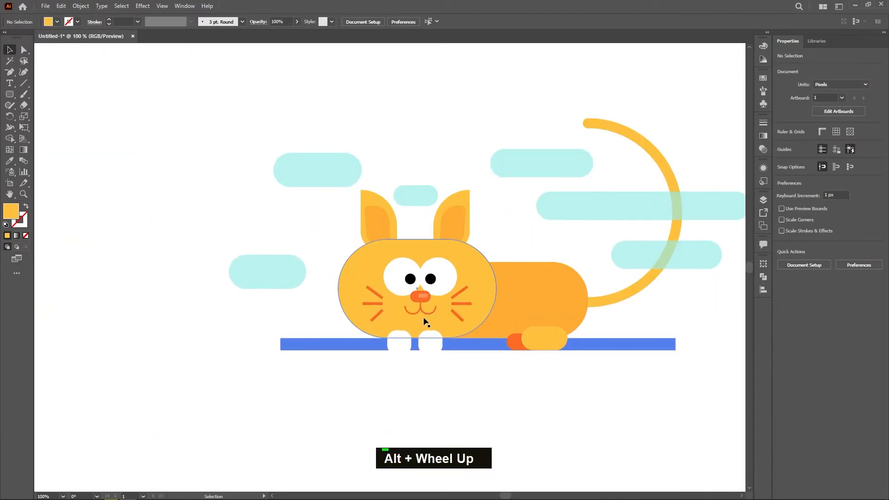
- Draw a rounded rectangle about 50 × 14 px on the upper left part of the cat's head
{"action": "left_click_drag", "start_coordinate": [431, 320], "coordinate": [400, 321]}
{"action": "left_click", "coordinate": [10, 95]}
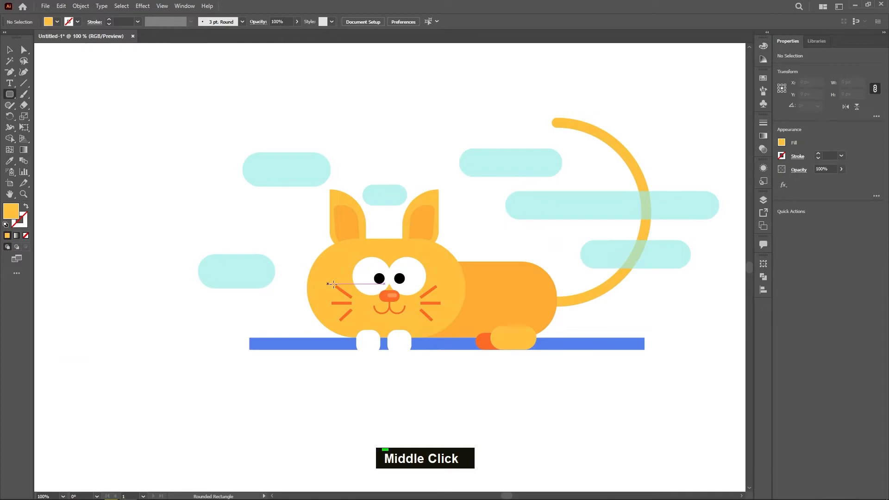
{"action": "left_click_drag", "start_coordinate": [325, 254], "coordinate": [357, 263]}
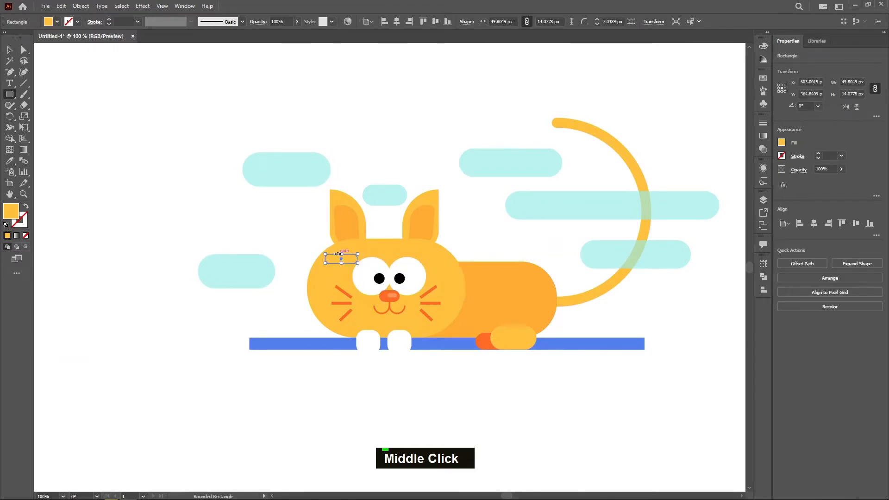
{"action": "key", "text": "v"}
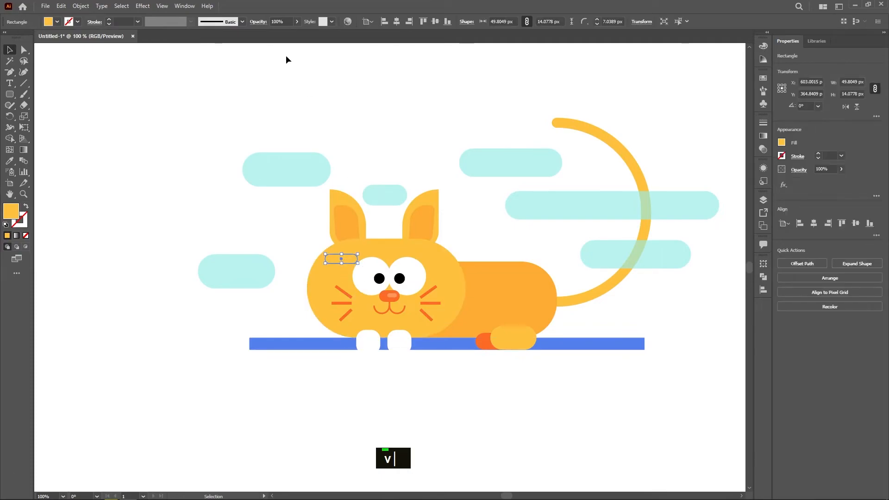
- Fill the new rounded rectangle on the head with white (FFFFFF)
{"action": "double_click", "coordinate": [96, 238]}
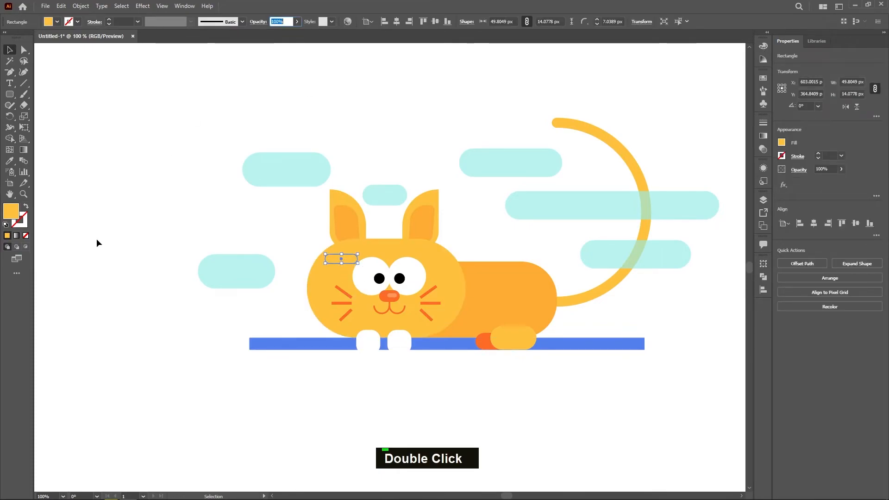
{"action": "left_click", "coordinate": [340, 260]}
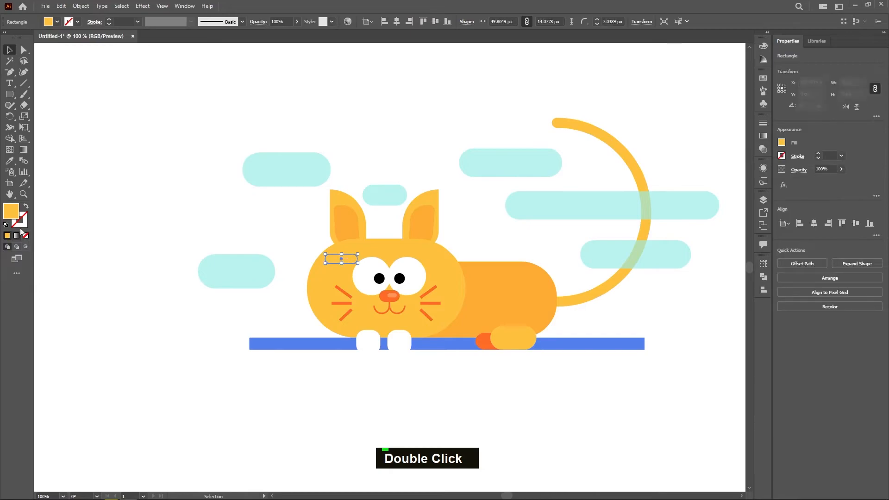
{"action": "double_click", "coordinate": [14, 211]}
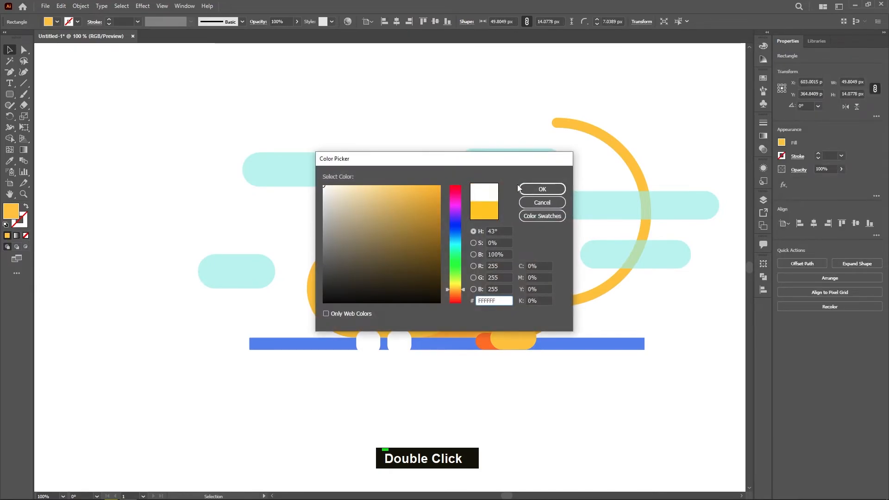
{"action": "left_click", "coordinate": [525, 189]}
{"action": "left_click", "coordinate": [190, 120]}
- Shorten the white head highlight to about 44 px and place a copy about 25 px wide below it near the head's left edge
{"action": "left_click", "coordinate": [351, 260]}
{"action": "scroll", "coordinate": [351, 261], "scroll_direction": "up", "scroll_amount": 3}
{"action": "left_click_drag", "start_coordinate": [368, 261], "coordinate": [320, 281]}
{"action": "scroll", "coordinate": [357, 262], "scroll_direction": "down", "scroll_amount": 1}
{"action": "key", "text": "ctrl+z"}
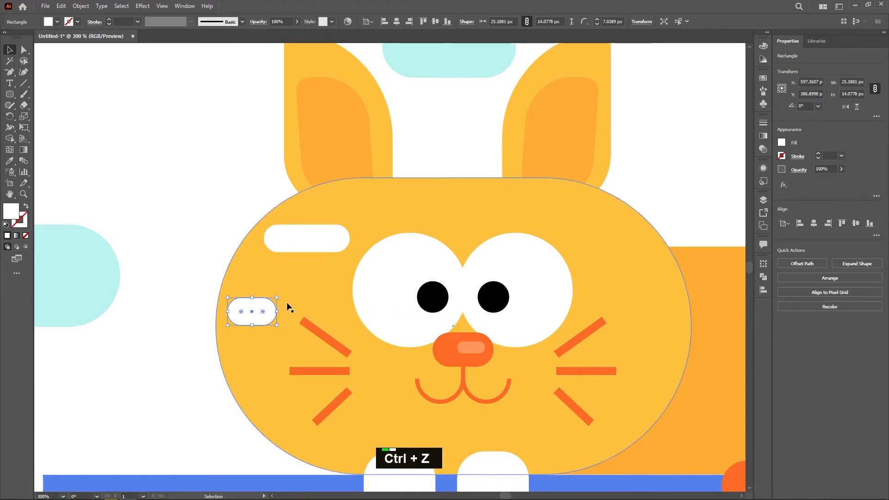
- Reduce the small left-edge highlight's height to about 9.4 px and fully round its corners
{"action": "mouse_move", "coordinate": [263, 312]}
{"action": "left_mouse_down"}
{"action": "mouse_move", "coordinate": [293, 295]}
{"action": "mouse_move", "coordinate": [251, 306]}
{"action": "left_mouse_up"}
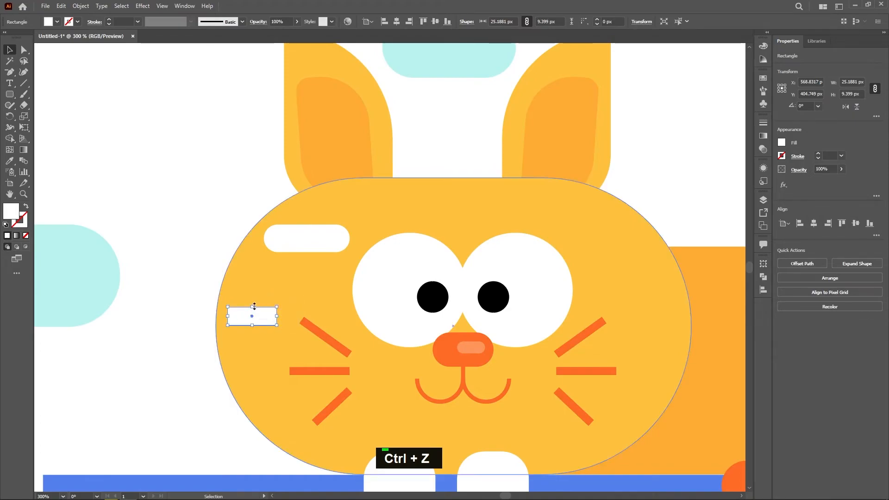
{"action": "scroll", "coordinate": [288, 321], "scroll_direction": "left", "scroll_amount": 4}
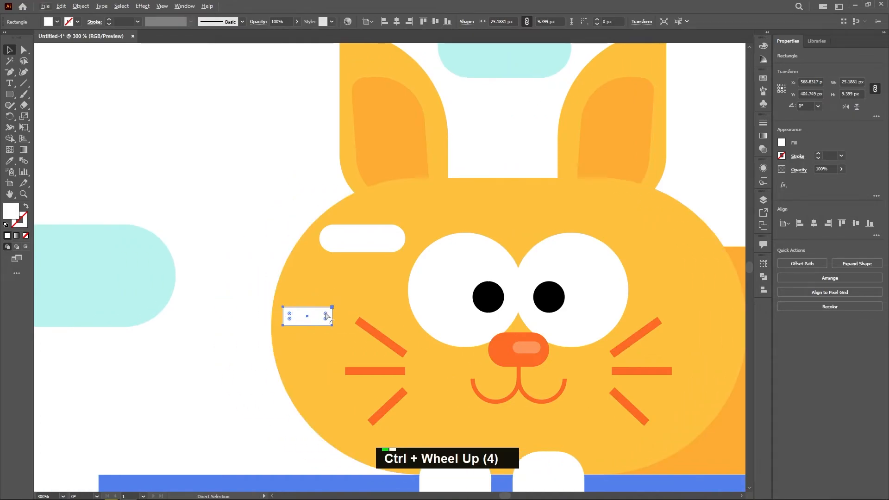
{"action": "left_click", "coordinate": [326, 316], "text": "ctrl"}
{"action": "scroll", "coordinate": [244, 338], "scroll_direction": "down", "scroll_amount": 2}
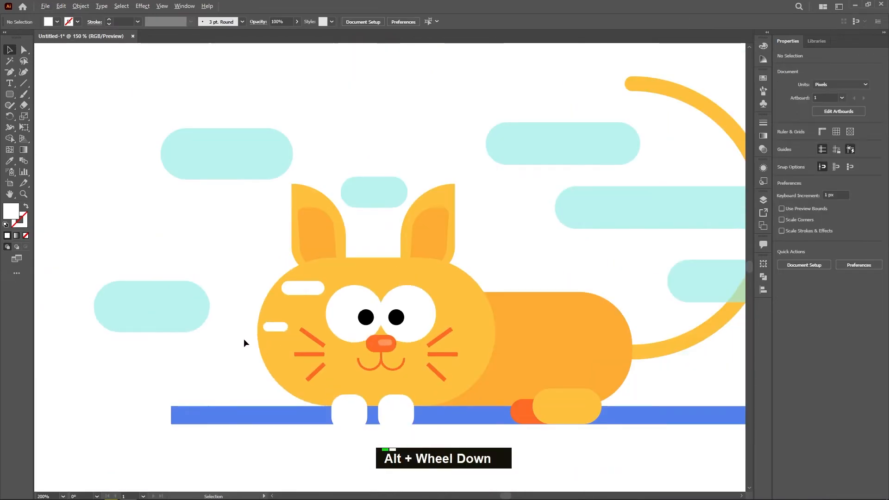
- Place resized copies of the white highlight on the lower left cheek, right cheek, forehead, and upper and middle parts of the body
{"action": "left_click_drag", "start_coordinate": [223, 288], "coordinate": [280, 278]}
{"action": "scroll", "coordinate": [252, 319], "scroll_direction": "up", "scroll_amount": 2}
{"action": "scroll", "coordinate": [250, 318], "scroll_direction": "down", "scroll_amount": 3}
{"action": "middle_click", "coordinate": [339, 357]}
{"action": "scroll", "coordinate": [368, 268], "scroll_direction": "up", "scroll_amount": 2}
{"action": "left_click_drag", "start_coordinate": [329, 315], "coordinate": [401, 337]}
{"action": "left_click_drag", "start_coordinate": [335, 301], "coordinate": [262, 199]}
- Make the forehead highlight between the ears slightly thinner and fully round its corners
{"action": "scroll", "coordinate": [229, 249], "scroll_direction": "up", "scroll_amount": 3, "text": "alt"}
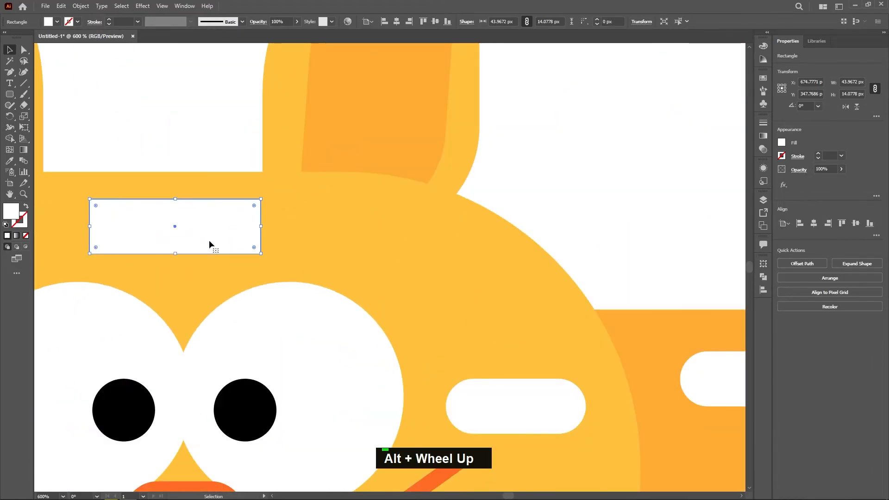
{"action": "left_click_drag", "start_coordinate": [175, 253], "coordinate": [175, 244]}
{"action": "left_click_drag", "start_coordinate": [254, 206], "coordinate": [207, 252]}
{"action": "left_click", "coordinate": [188, 259]}
{"action": "scroll", "coordinate": [187, 259], "scroll_direction": "down", "scroll_amount": 3, "text": "alt"}
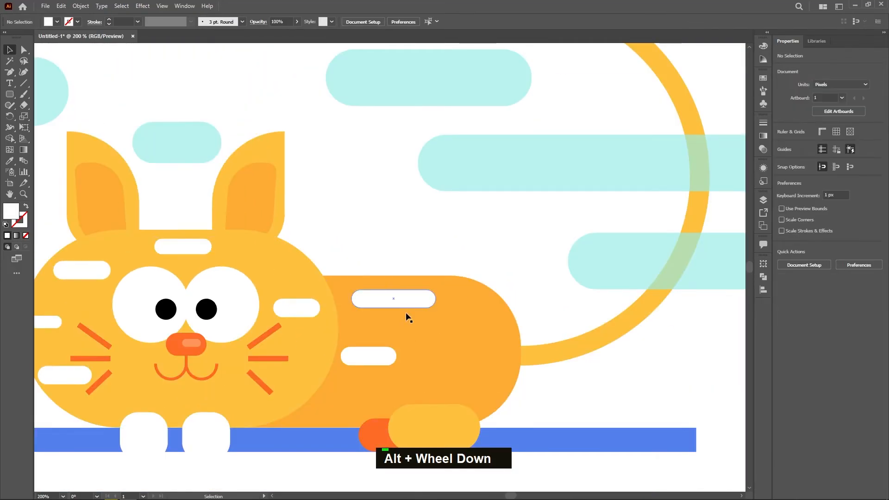
- Move the right cheek highlight down and to the right, nearer the head's edge
{"action": "left_click_drag", "start_coordinate": [406, 326], "coordinate": [408, 271]}
{"action": "left_click_drag", "start_coordinate": [406, 328], "coordinate": [422, 270]}
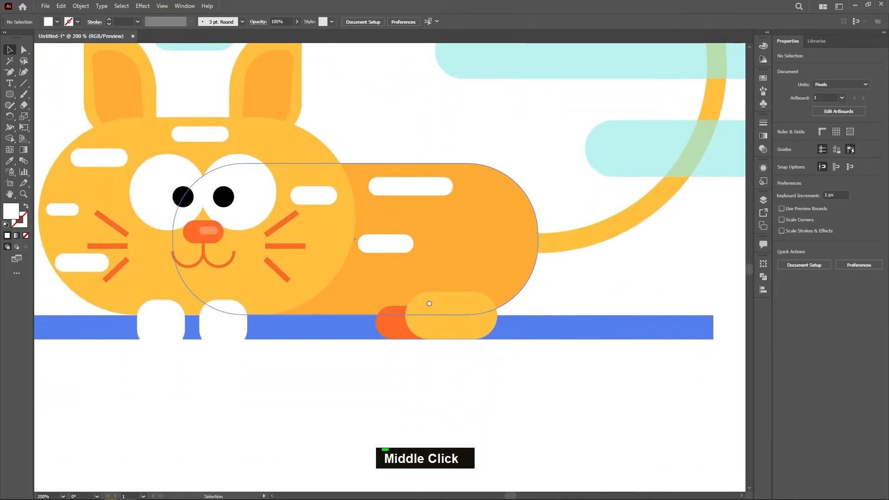
{"action": "left_click_drag", "start_coordinate": [424, 300], "coordinate": [438, 338]}
{"action": "left_click_drag", "start_coordinate": [348, 241], "coordinate": [359, 271]}
{"action": "left_click_drag", "start_coordinate": [464, 364], "coordinate": [422, 365]}
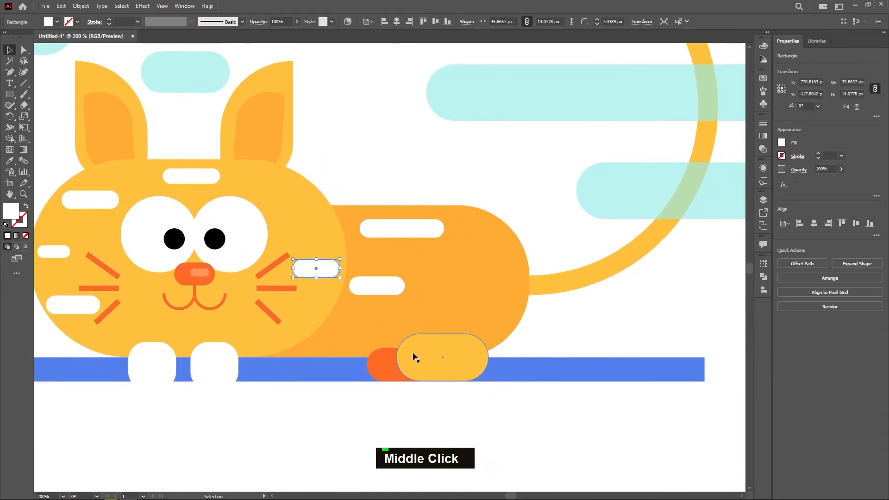
- Copy the highlight onto the body's lower right and, at about 29 × 11 px, onto the yellow back foot
{"action": "left_click_drag", "start_coordinate": [300, 271], "coordinate": [474, 320]}
{"action": "left_click_drag", "start_coordinate": [380, 292], "coordinate": [468, 352]}
{"action": "scroll", "coordinate": [455, 361], "scroll_direction": "up", "scroll_amount": 2}
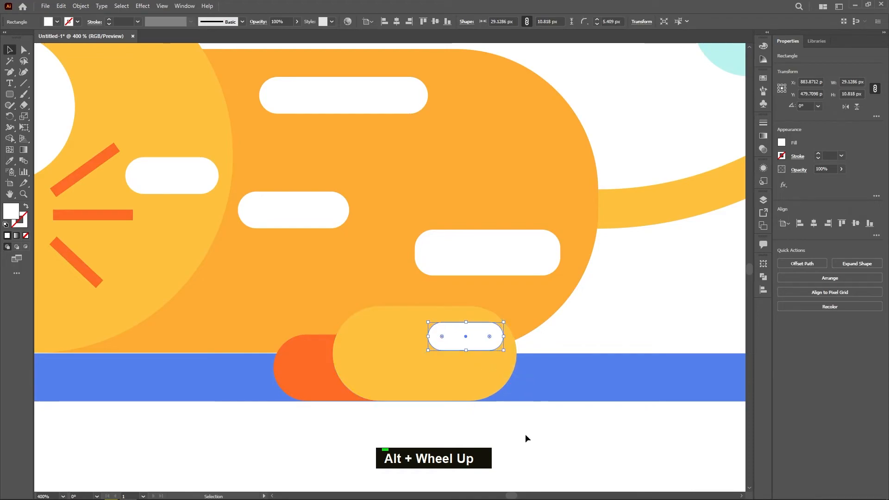
{"action": "left_click", "coordinate": [497, 418]}
- Copy the yellow foot's highlight onto the orange foot and scale it down to about 14 × 7 px
{"action": "left_click_drag", "start_coordinate": [466, 342], "coordinate": [308, 382]}
{"action": "scroll", "coordinate": [312, 363], "scroll_direction": "up", "scroll_amount": 3}
{"action": "left_click_drag", "start_coordinate": [352, 336], "coordinate": [319, 370]}
{"action": "scroll", "coordinate": [305, 379], "scroll_direction": "down", "scroll_amount": 8}
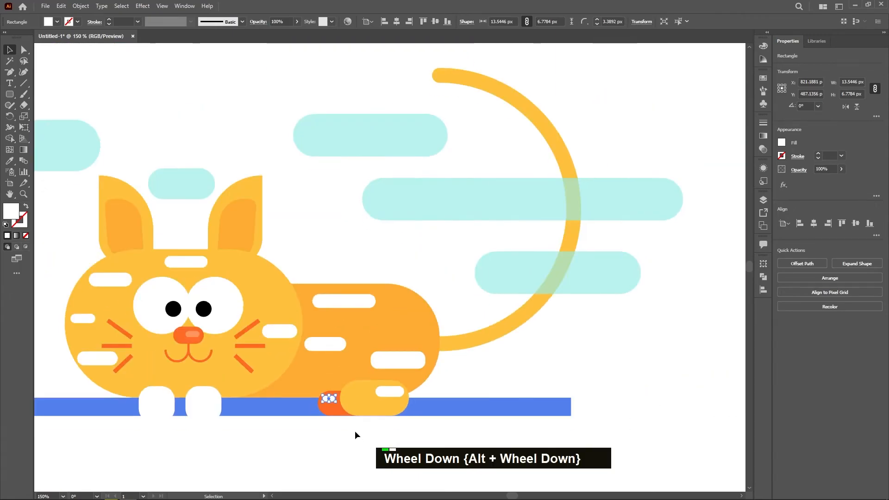
- Set the opacity of all ten white highlights on the head, body and back feet to 30%
{"action": "middle_click", "coordinate": [354, 432]}
{"action": "scroll", "coordinate": [324, 417], "scroll_direction": "down", "scroll_amount": 1}
{"action": "left_click", "coordinate": [149, 309], "text": "shift"}
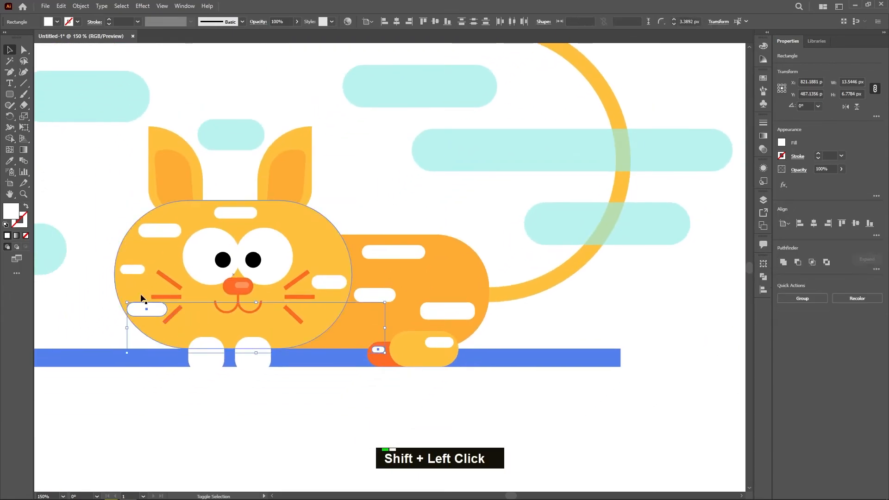
{"action": "left_click", "coordinate": [131, 271], "text": "shift"}
{"action": "left_click", "coordinate": [158, 231], "text": "shift"}
{"action": "left_click", "coordinate": [238, 213], "text": "shift"}
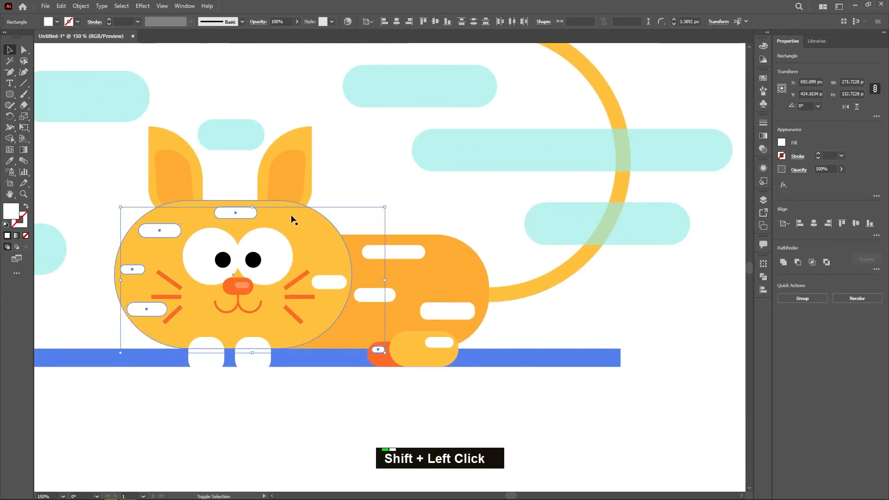
{"action": "left_click", "coordinate": [393, 252], "text": "shift"}
{"action": "left_click", "coordinate": [374, 296], "text": "shift"}
{"action": "left_click", "coordinate": [439, 312], "text": "shift"}
{"action": "left_click", "coordinate": [438, 343], "text": "shift"}
{"action": "left_click", "coordinate": [329, 282], "text": "shift"}
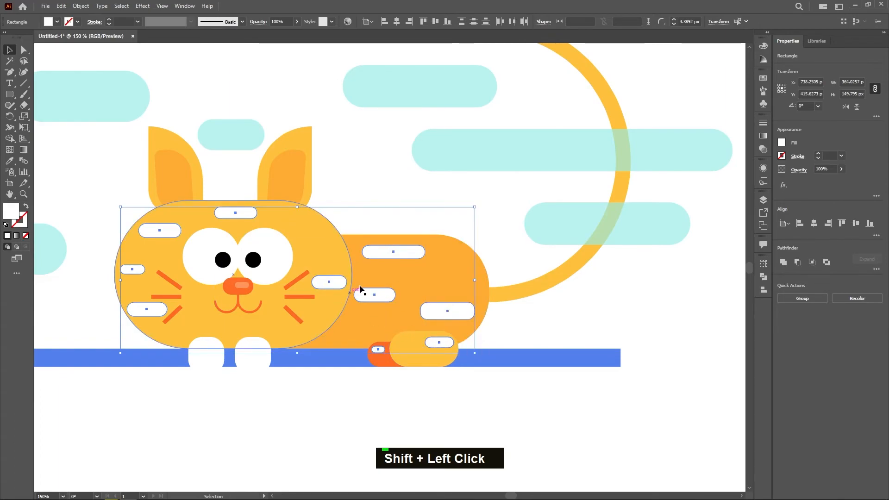
{"action": "double_click", "coordinate": [285, 22]}
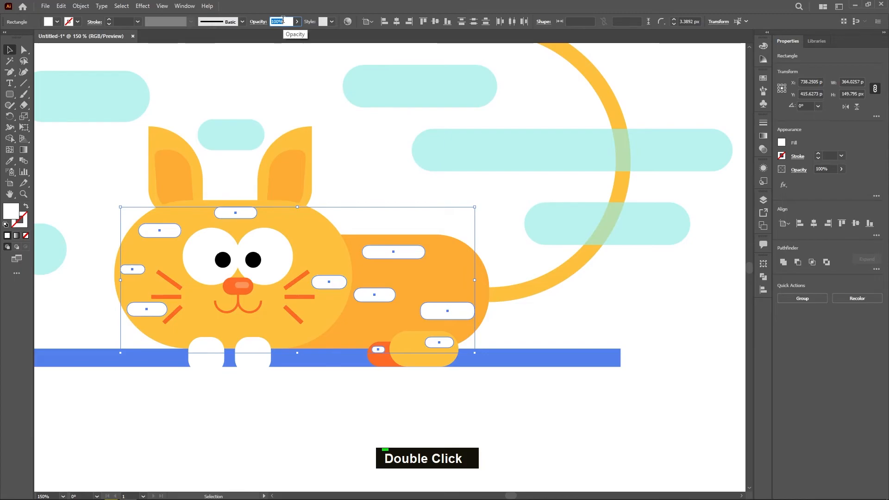
{"action": "type", "text": "30"}
{"action": "key", "text": "Return"}
{"action": "left_click", "coordinate": [406, 412]}
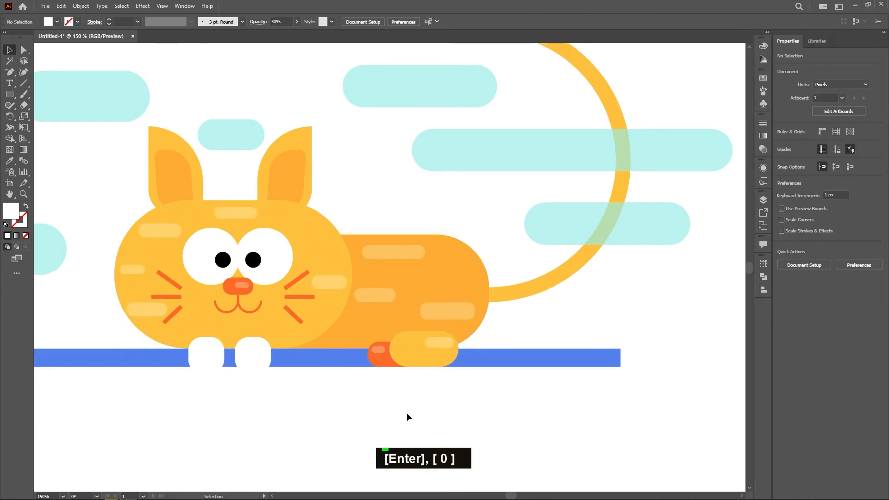
- Shorten the lower left cheek highlight from its right end so it clears the whisker
{"action": "scroll", "coordinate": [407, 413], "scroll_direction": "down", "scroll_amount": 2}
{"action": "left_click_drag", "start_coordinate": [330, 391], "coordinate": [331, 314]}
{"action": "scroll", "coordinate": [330, 316], "scroll_direction": "up", "scroll_amount": 3}
{"action": "left_click", "coordinate": [291, 276]}
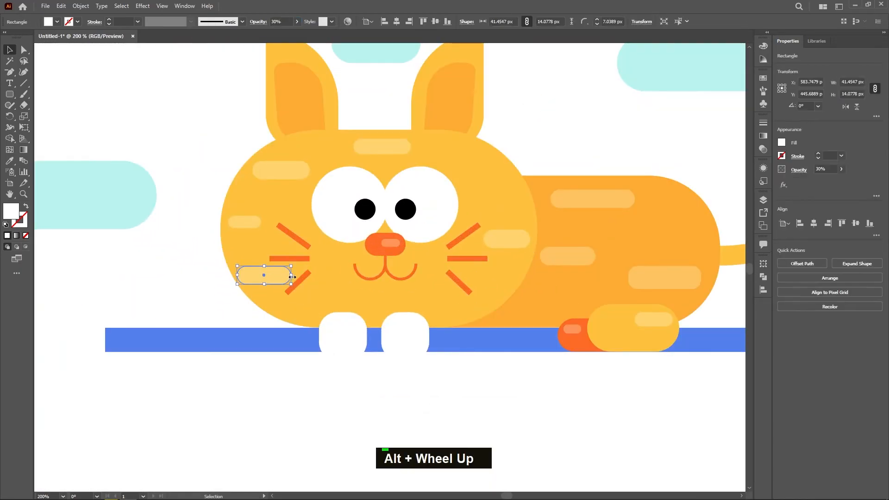
{"action": "left_click", "coordinate": [337, 409]}
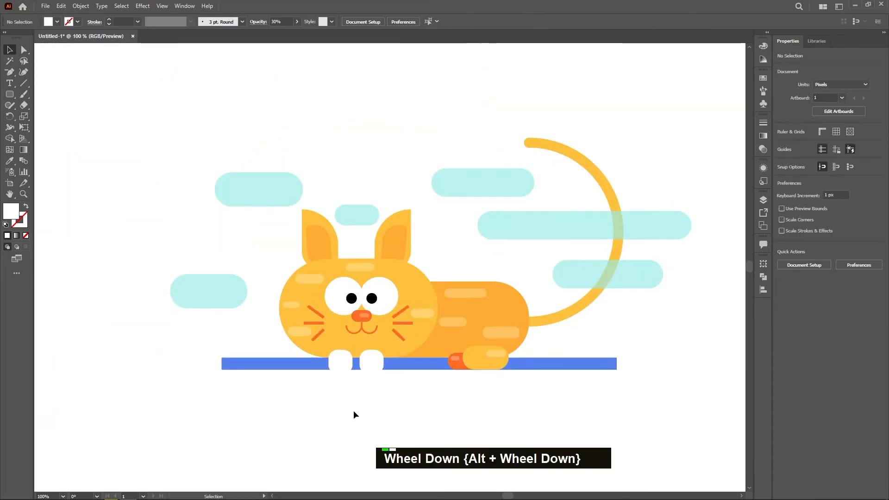
{"action": "scroll", "coordinate": [345, 409], "scroll_direction": "down", "scroll_amount": 2}
{"action": "middle_click", "coordinate": [437, 401]}
{"action": "scroll", "coordinate": [437, 401], "scroll_direction": "down", "scroll_amount": 3}
{"action": "left_click_drag", "start_coordinate": [461, 410], "coordinate": [401, 351]}
{"action": "scroll", "coordinate": [392, 354], "scroll_direction": "up", "scroll_amount": 1}
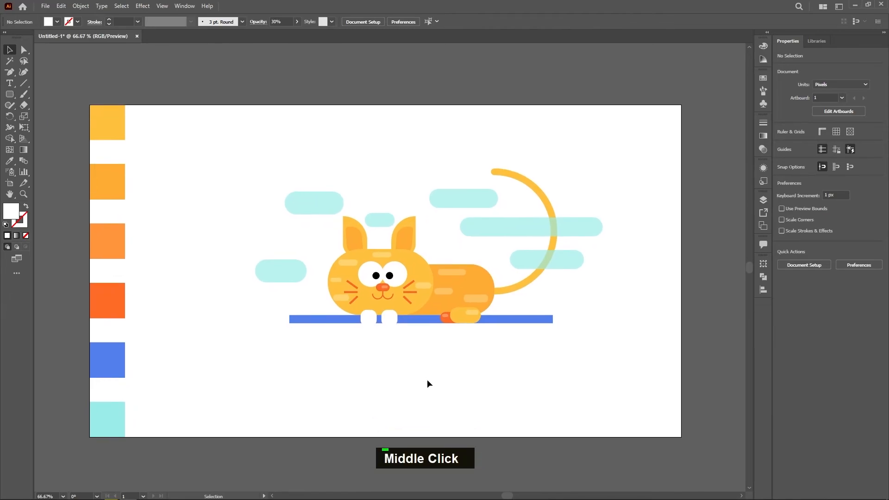
{"action": "scroll", "coordinate": [366, 326], "scroll_direction": "up", "scroll_amount": 4}
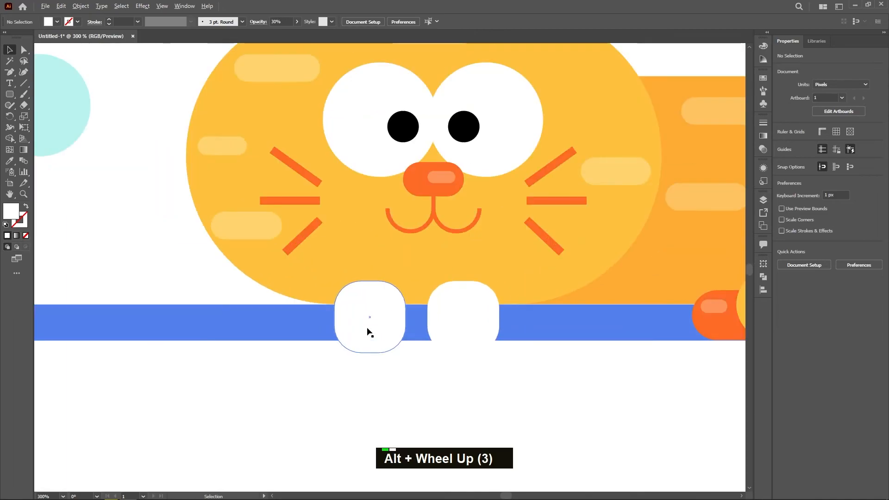
- Make the left white front paw's corners less rounded and replace the right front paw with a copy of it
{"action": "left_click", "coordinate": [369, 321]}
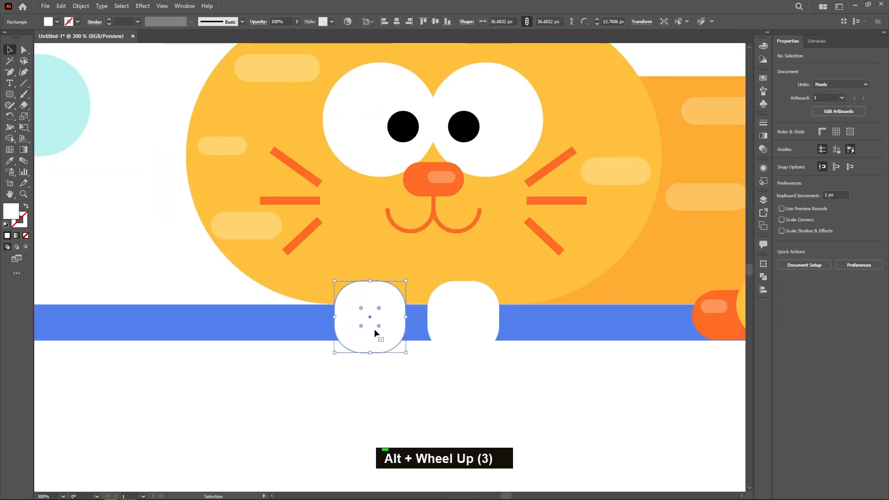
{"action": "left_click_drag", "start_coordinate": [378, 307], "coordinate": [387, 302]}
{"action": "left_click", "coordinate": [467, 391]}
{"action": "scroll", "coordinate": [463, 387], "scroll_direction": "down", "scroll_amount": 1, "text": "alt"}
{"action": "left_click", "coordinate": [454, 353]}
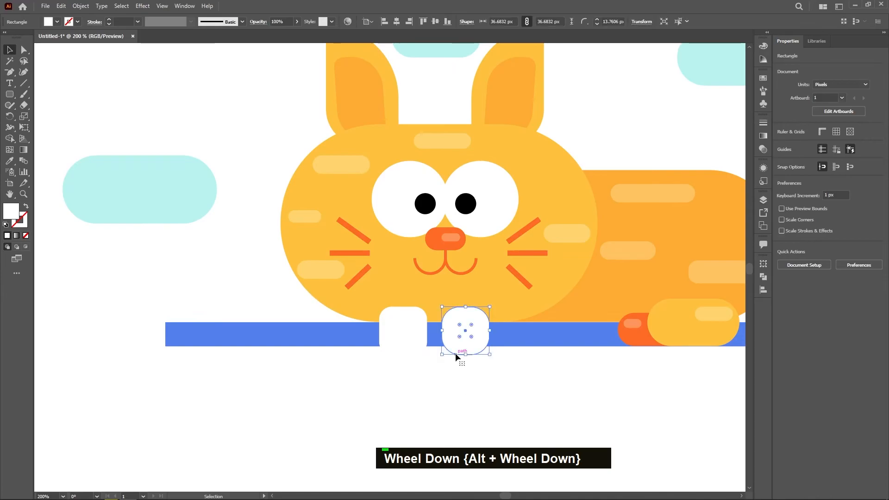
{"action": "key", "text": "Delete"}
{"action": "left_click_drag", "start_coordinate": [400, 342], "coordinate": [470, 341], "text": "alt"}
{"action": "scroll", "coordinate": [532, 401], "scroll_direction": "down", "scroll_amount": 3, "text": "alt"}
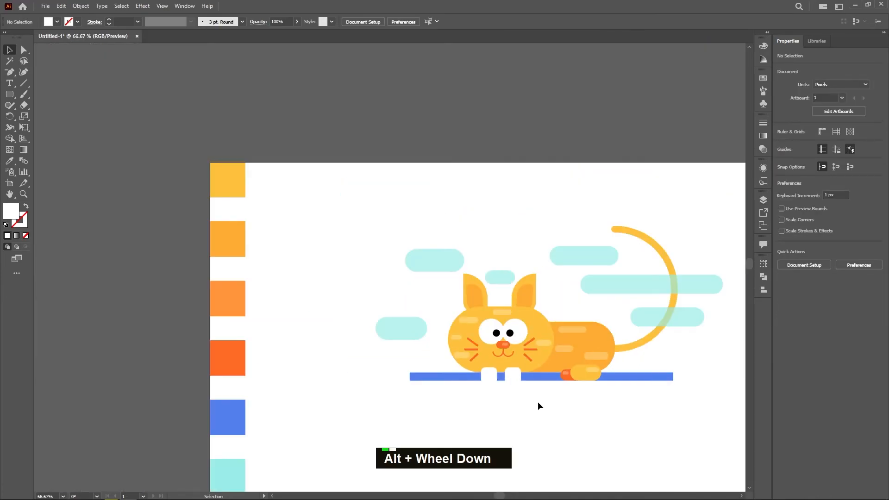
{"action": "middle_click", "coordinate": [534, 400]}
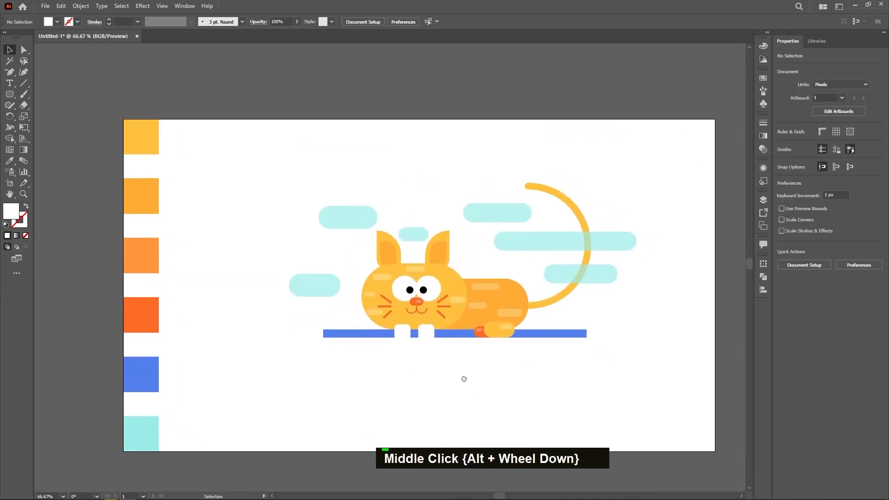
- Recolour the tail's stroke with the red-orange palette swatch, without a fill, at a weight of 15 pt
{"action": "left_click", "coordinate": [557, 294]}
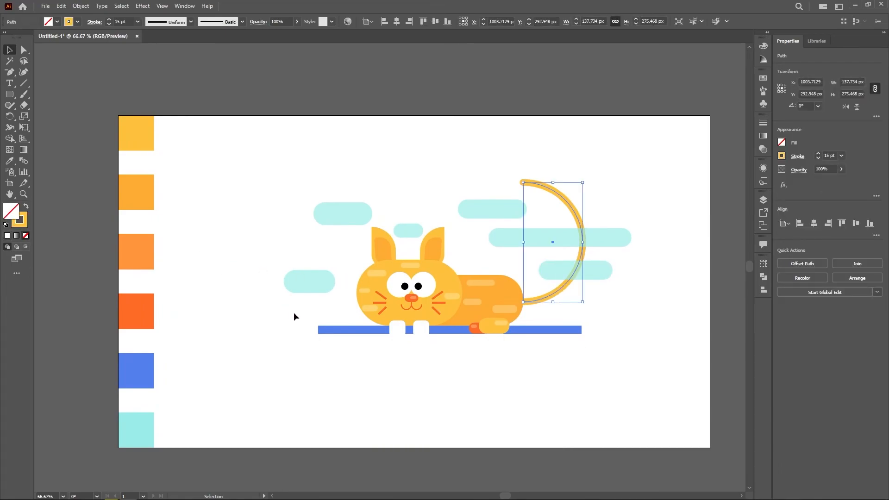
{"action": "key", "text": "i"}
{"action": "left_click", "coordinate": [138, 309]}
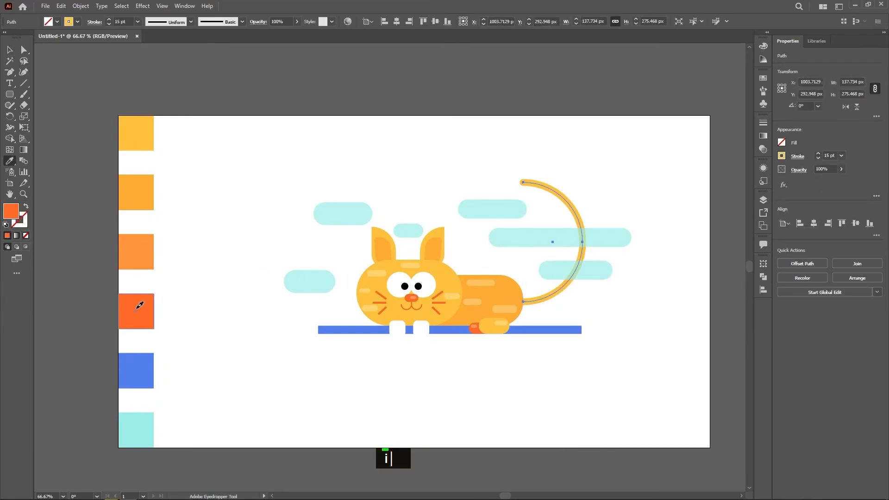
{"action": "left_click", "coordinate": [26, 208]}
{"action": "double_click", "coordinate": [825, 156]}
{"action": "type", "text": "15"}
{"action": "key", "text": "Return"}
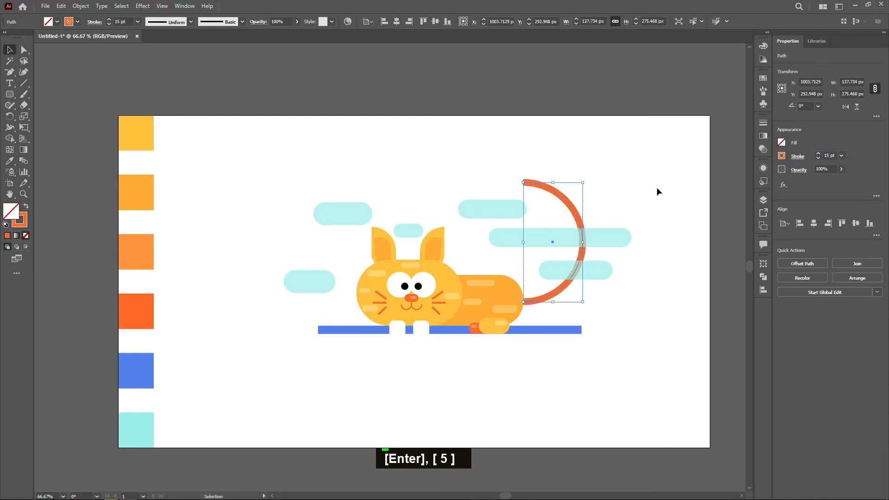
{"action": "key", "text": "v"}
{"action": "left_click", "coordinate": [566, 400]}
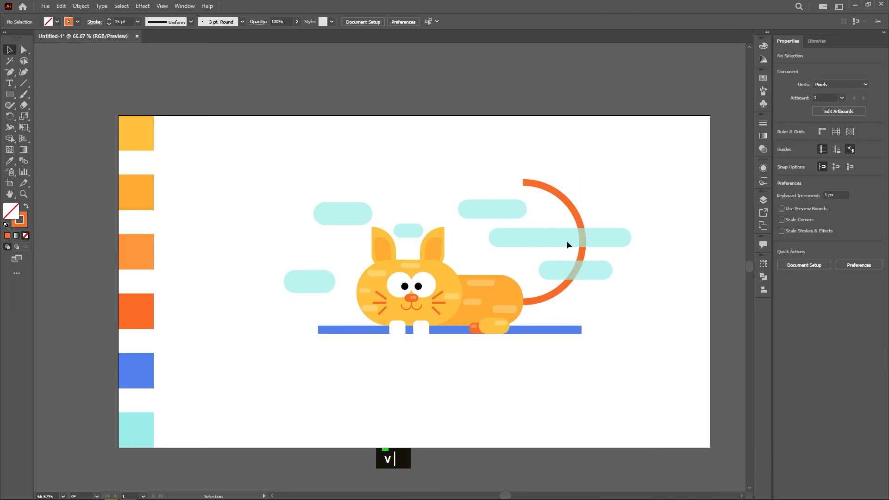
- Give the tail's stroke round caps
{"action": "left_click", "coordinate": [554, 186]}
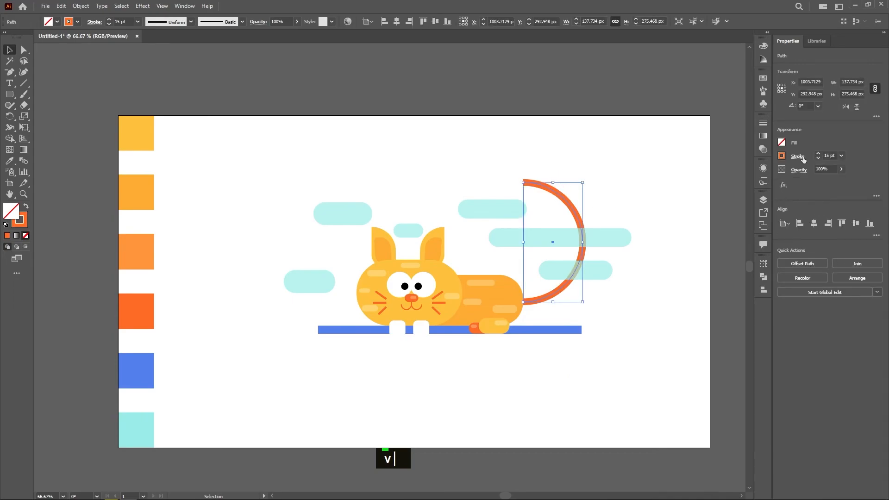
{"action": "left_click", "coordinate": [797, 158]}
{"action": "left_click", "coordinate": [582, 165]}
{"action": "left_click", "coordinate": [535, 165]}
{"action": "left_click_drag", "start_coordinate": [546, 326], "coordinate": [570, 330]}
{"action": "scroll", "coordinate": [572, 335], "scroll_direction": "up", "scroll_amount": 1}
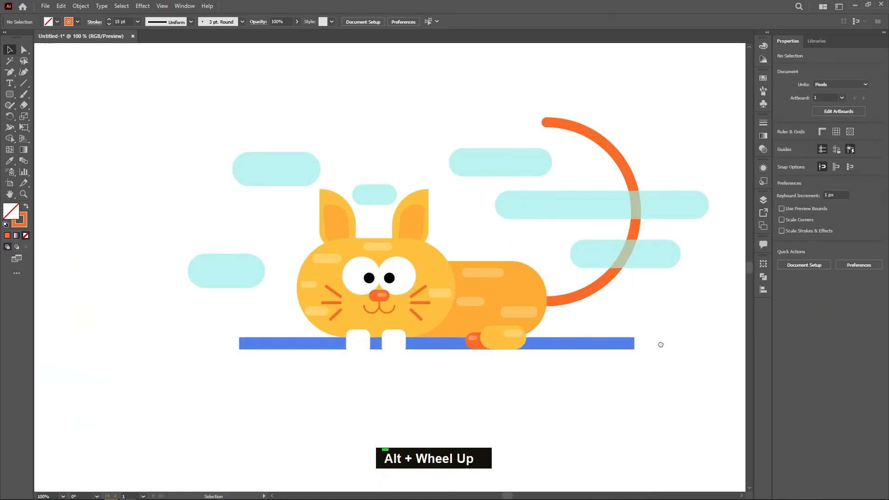
{"action": "left_click_drag", "start_coordinate": [661, 345], "coordinate": [644, 359]}
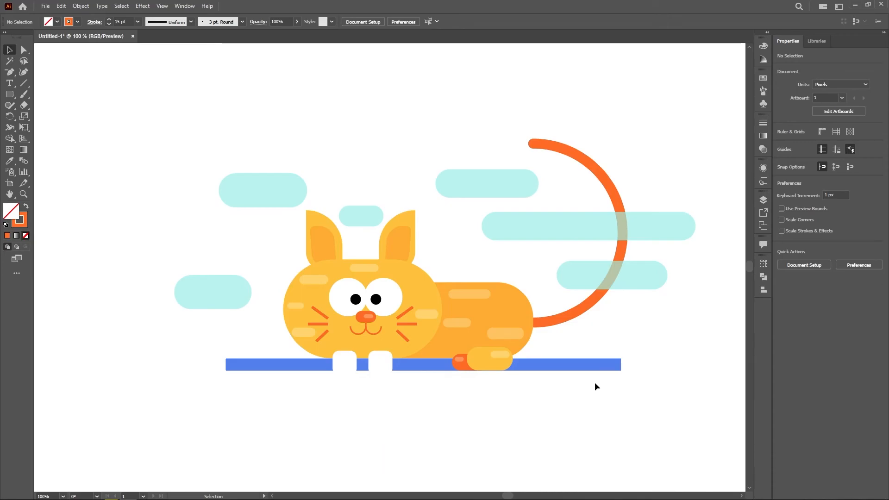
{"action": "left_click_drag", "start_coordinate": [149, 91], "coordinate": [674, 435]}
{"action": "left_click_drag", "start_coordinate": [575, 432], "coordinate": [621, 432]}
{"action": "left_click", "coordinate": [621, 432]}
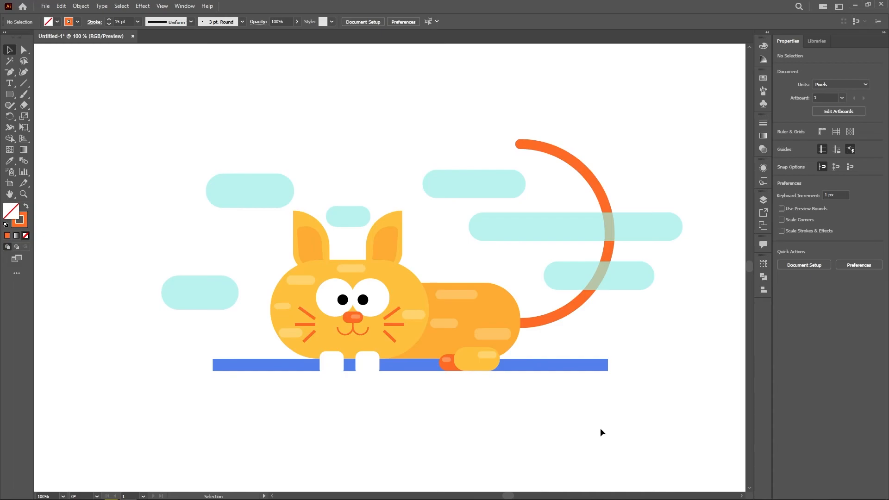
- Extend the blue bar at both ends to about 755 px wide and fully round its ends
{"action": "left_click", "coordinate": [587, 365]}
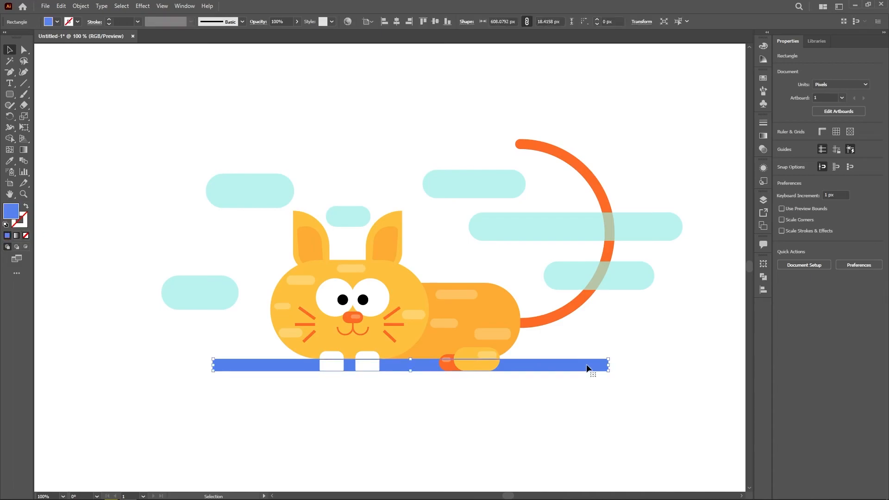
{"action": "left_click_drag", "start_coordinate": [601, 365], "coordinate": [645, 369]}
{"action": "left_click_drag", "start_coordinate": [215, 367], "coordinate": [161, 366]}
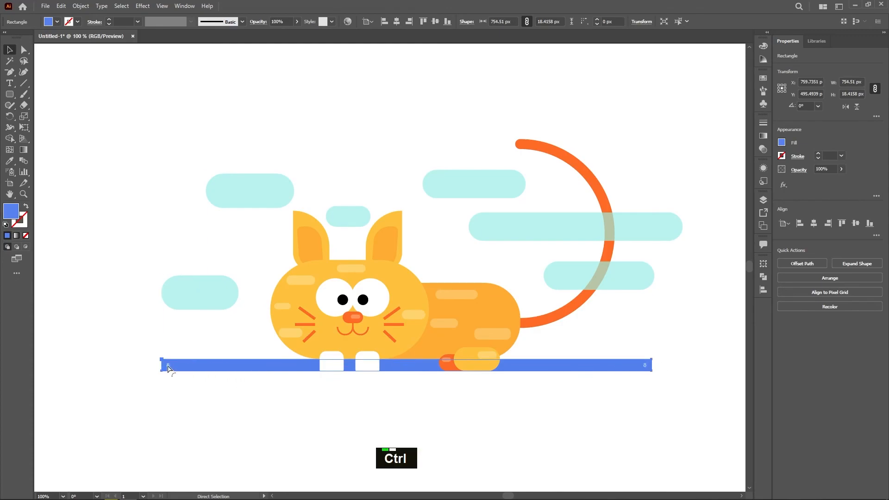
{"action": "left_click", "coordinate": [277, 412], "text": "ctrl"}
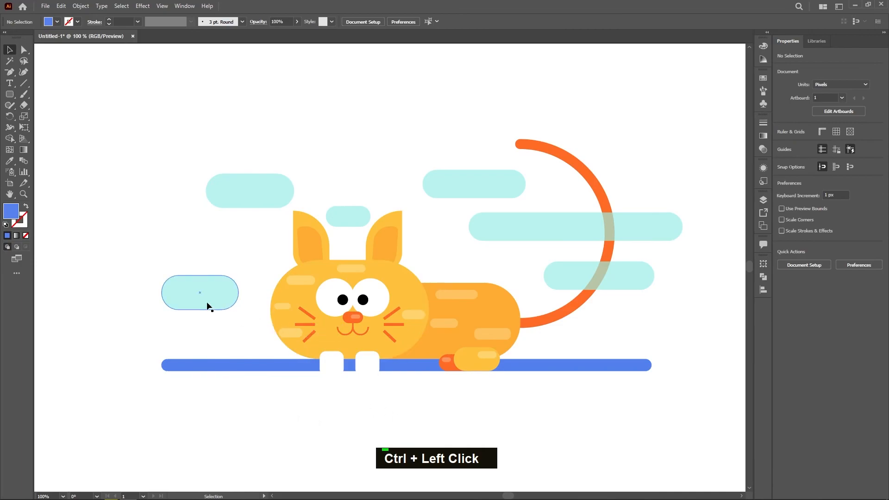
- Draw a thin rounded rectangle of about 89 × 3 px near the blue bar's left end and fill it with white (ffffff)
{"action": "left_click", "coordinate": [10, 96]}
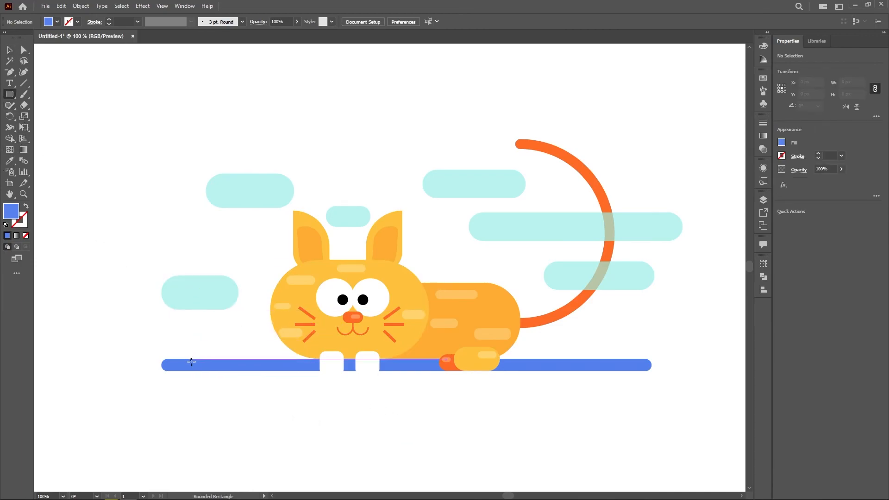
{"action": "left_click_drag", "start_coordinate": [196, 365], "coordinate": [238, 366]}
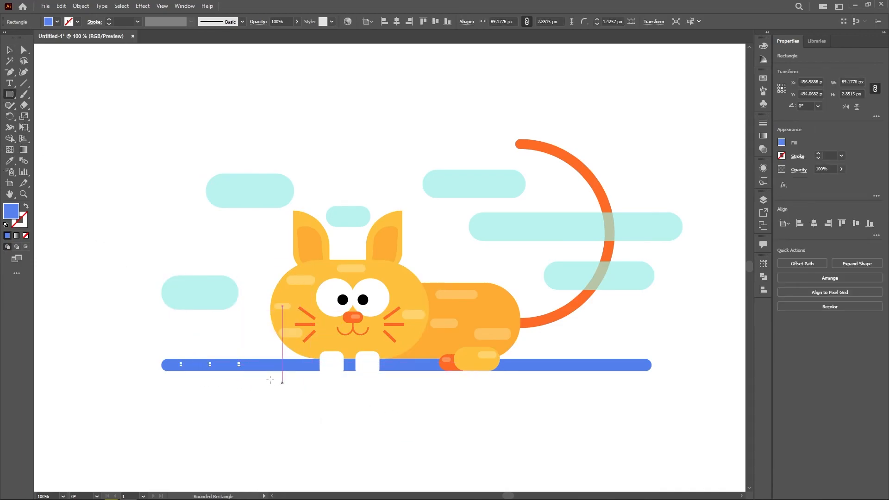
{"action": "key", "text": "v"}
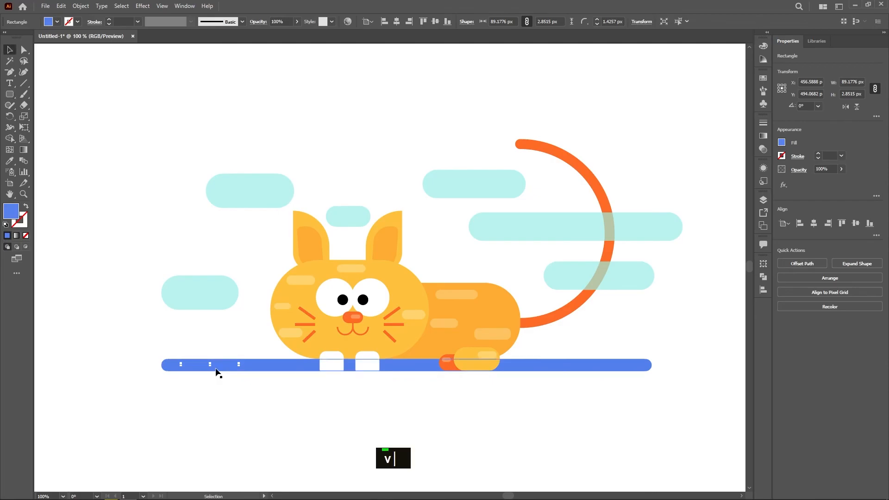
{"action": "double_click", "coordinate": [13, 206]}
{"action": "type", "text": "ffffff"}
{"action": "left_click", "coordinate": [541, 189]}
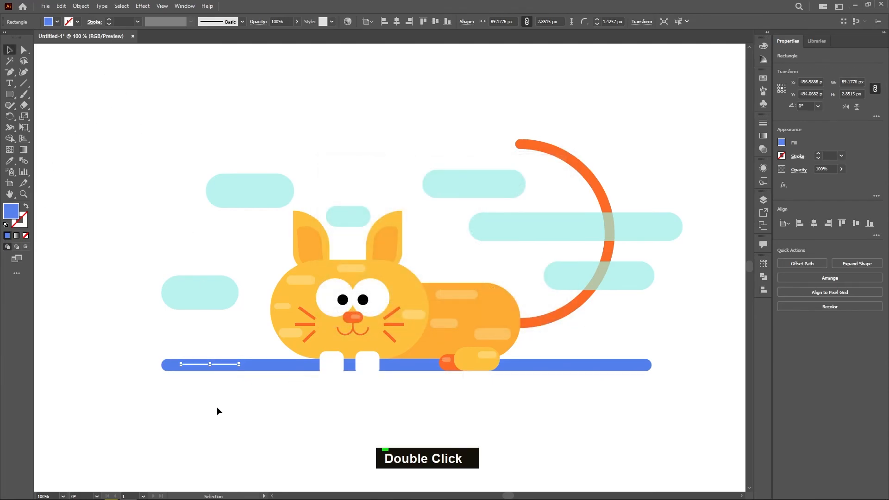
- Stretch the white highlight on the blue bar to about 8 px high and fully round its ends
{"action": "scroll", "coordinate": [218, 365], "scroll_direction": "up", "scroll_amount": 3, "text": "alt"}
{"action": "left_click_drag", "start_coordinate": [262, 370], "coordinate": [262, 379]}
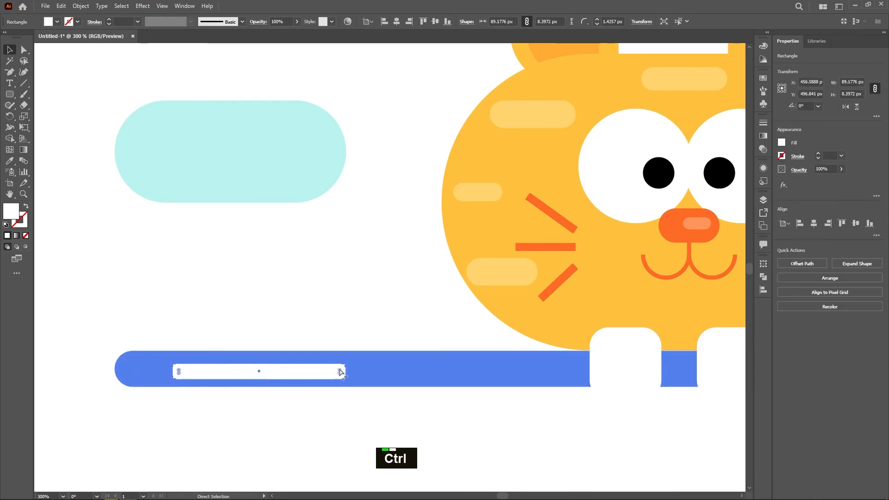
{"action": "left_click_drag", "start_coordinate": [340, 371], "coordinate": [254, 390]}
{"action": "left_click", "coordinate": [249, 412], "text": "ctrl"}
- Shorten the white bar highlight from its right end to about 53 px wide
{"action": "scroll", "coordinate": [249, 412], "scroll_direction": "down", "scroll_amount": 2, "text": "alt"}
{"action": "middle_click", "coordinate": [231, 401]}
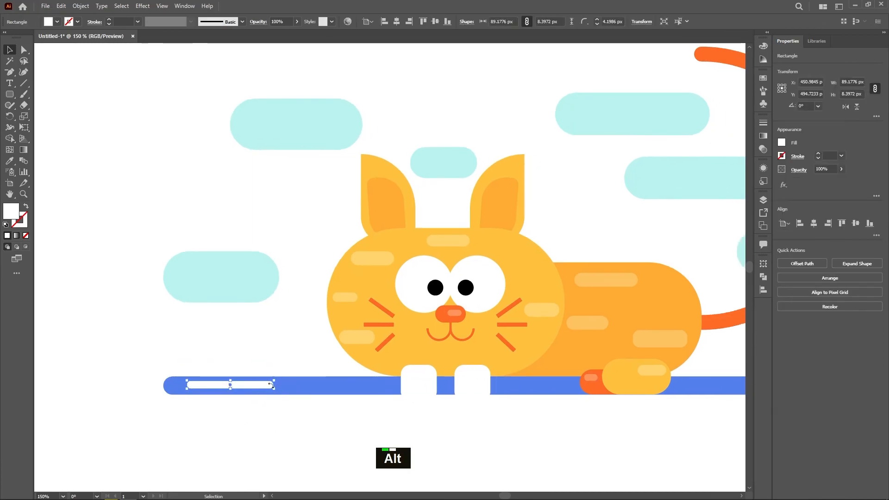
{"action": "scroll", "coordinate": [272, 384], "scroll_direction": "up", "scroll_amount": 2, "text": "alt"}
{"action": "left_click_drag", "start_coordinate": [280, 386], "coordinate": [207, 386]}
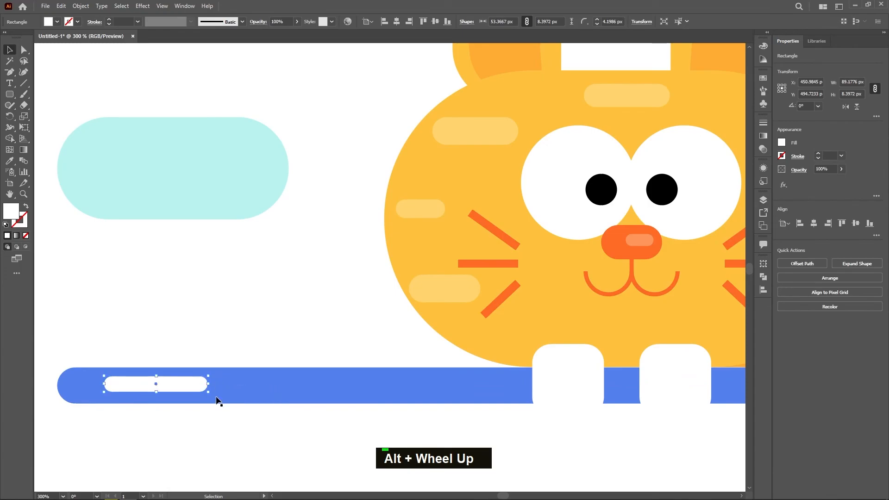
{"action": "scroll", "coordinate": [235, 438], "scroll_direction": "down", "scroll_amount": 2, "text": "alt"}
{"action": "middle_click", "coordinate": [235, 438]}
- Copy the highlight onto the blue bar to the right of the back feet and widen the copy to about 113 px
{"action": "left_click_drag", "start_coordinate": [93, 347], "coordinate": [606, 353]}
{"action": "middle_click", "coordinate": [616, 352]}
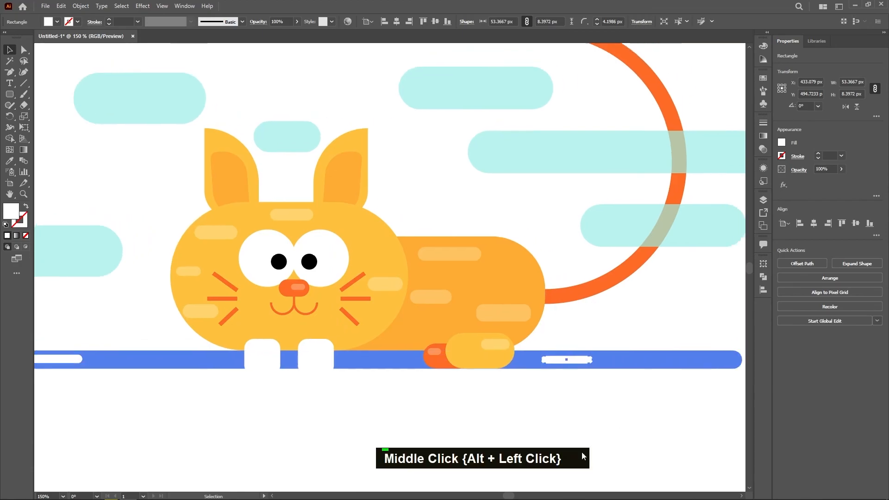
{"action": "scroll", "coordinate": [509, 368], "scroll_direction": "up", "scroll_amount": 1, "text": "alt"}
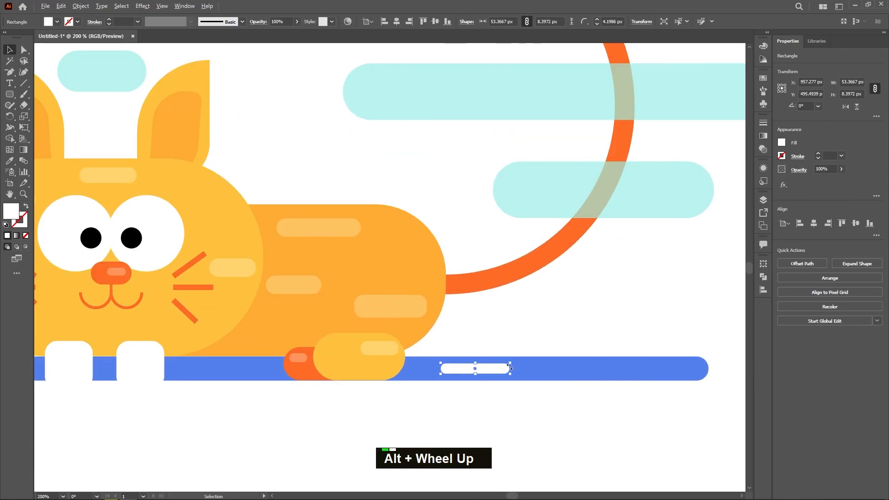
{"action": "scroll", "coordinate": [509, 367], "scroll_direction": "up", "scroll_amount": 1, "text": "alt"}
{"action": "left_click_drag", "start_coordinate": [510, 366], "coordinate": [627, 366]}
{"action": "scroll", "coordinate": [620, 372], "scroll_direction": "down", "scroll_amount": 3, "text": "alt"}
{"action": "scroll", "coordinate": [540, 393], "scroll_direction": "down", "scroll_amount": 2, "text": "alt"}
{"action": "middle_click", "coordinate": [513, 343]}
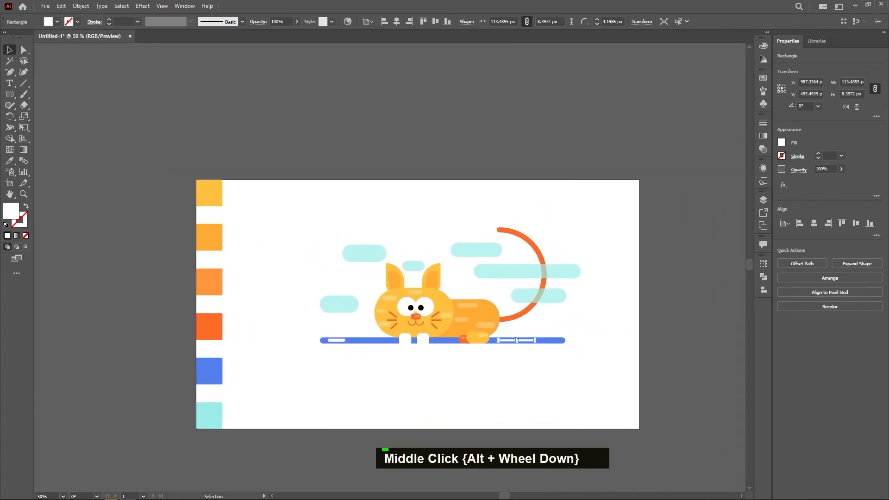
- Align the blue bar's two white highlights by their vertical centres, relative to the selection instead of the artboard
{"action": "left_click", "coordinate": [341, 341], "text": "shift"}
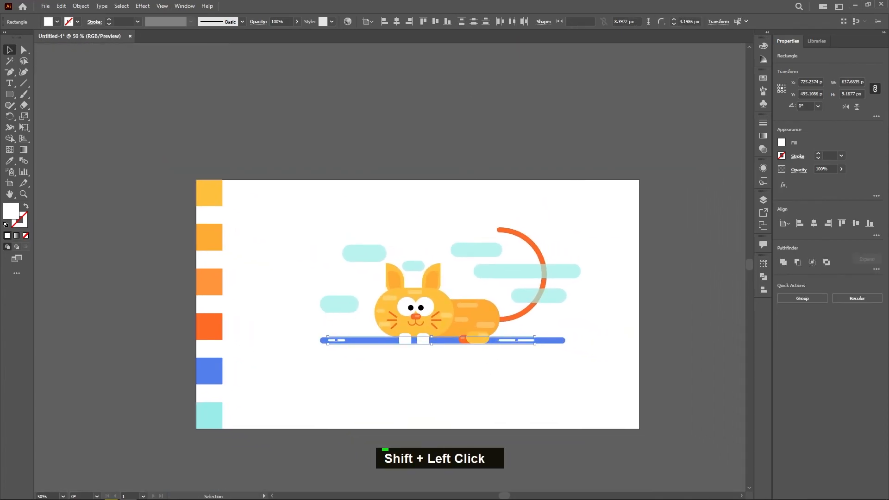
{"action": "left_click", "coordinate": [855, 223]}
{"action": "key", "text": "ctrl+z"}
{"action": "left_click", "coordinate": [783, 223]}
{"action": "left_click", "coordinate": [808, 235]}
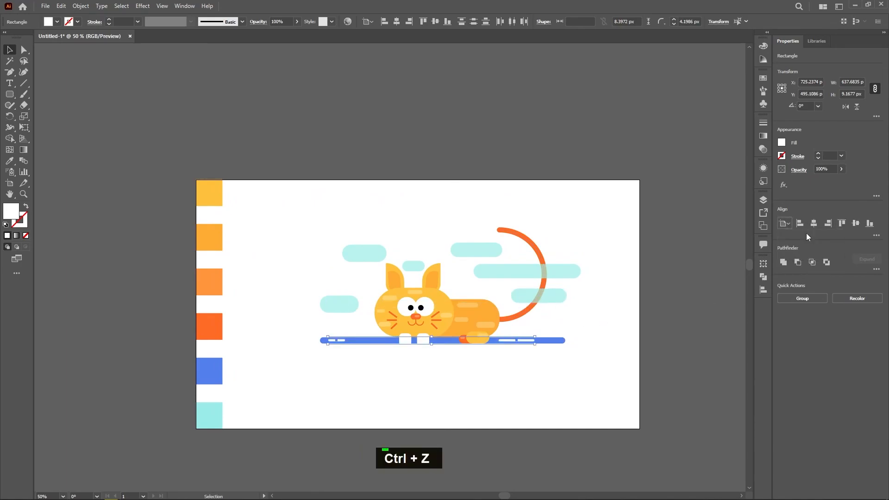
{"action": "scroll", "coordinate": [322, 355], "scroll_direction": "up", "scroll_amount": 3}
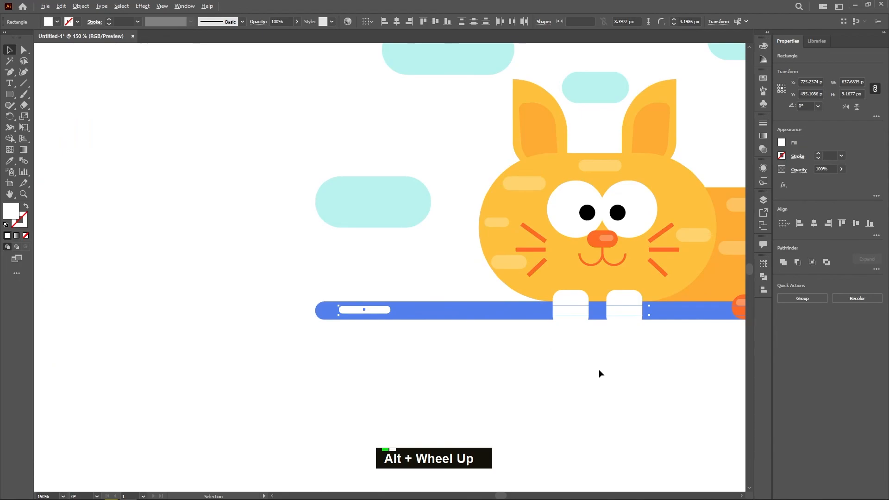
{"action": "scroll", "coordinate": [600, 373], "scroll_direction": "down", "scroll_amount": 2}
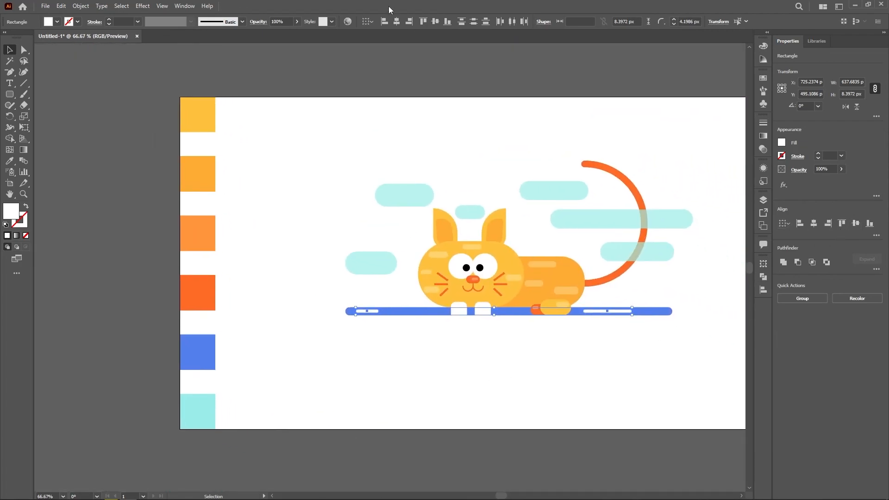
- Set the opacity of the two white highlights on the blue bar to 30%
{"action": "double_click", "coordinate": [278, 20]}
{"action": "type", "text": "30"}
{"action": "key", "text": "Return"}
{"action": "left_click", "coordinate": [404, 343]}
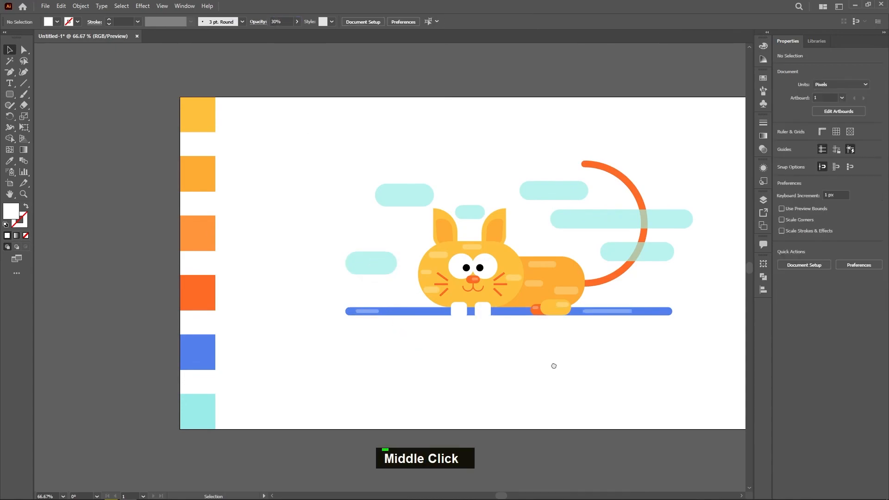
{"action": "left_click_drag", "start_coordinate": [555, 365], "coordinate": [510, 376]}
{"action": "mouse_move", "coordinate": [326, 327]}
{"action": "left_mouse_down"}
{"action": "mouse_move", "coordinate": [209, 332]}
{"action": "mouse_move", "coordinate": [336, 324]}
{"action": "left_mouse_up"}
{"action": "scroll", "coordinate": [481, 296], "scroll_direction": "up", "scroll_amount": 1}
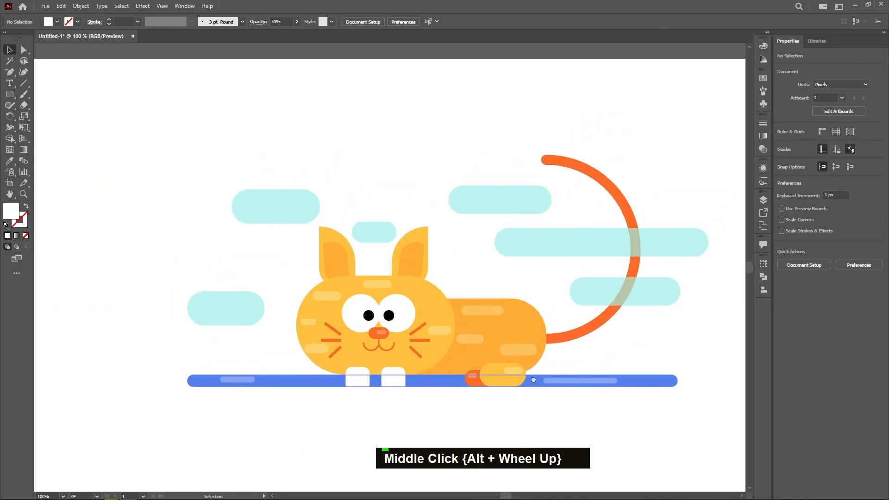